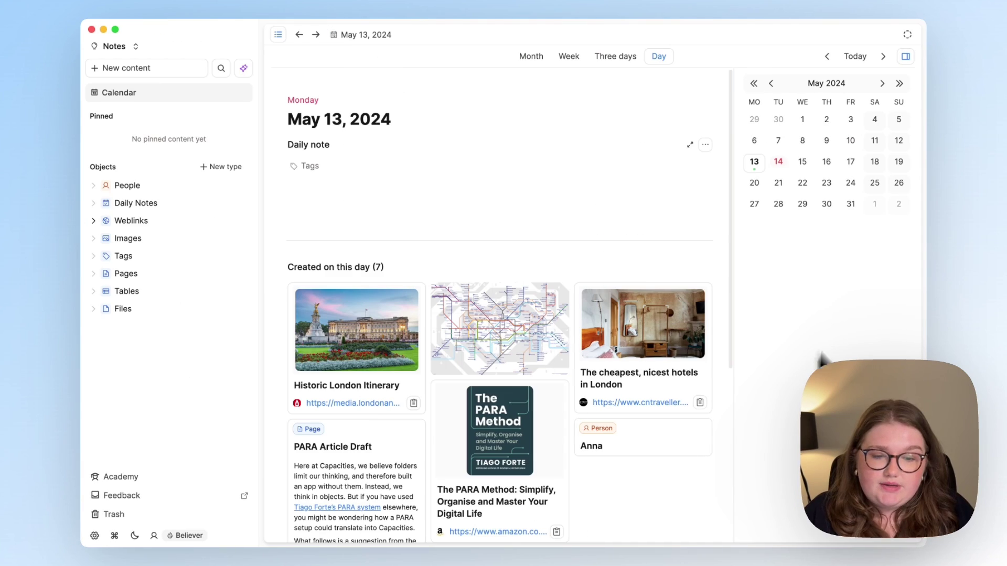
Add the Project object type to the space from the ready-made template.
scroll(517, 194, "down", 2)
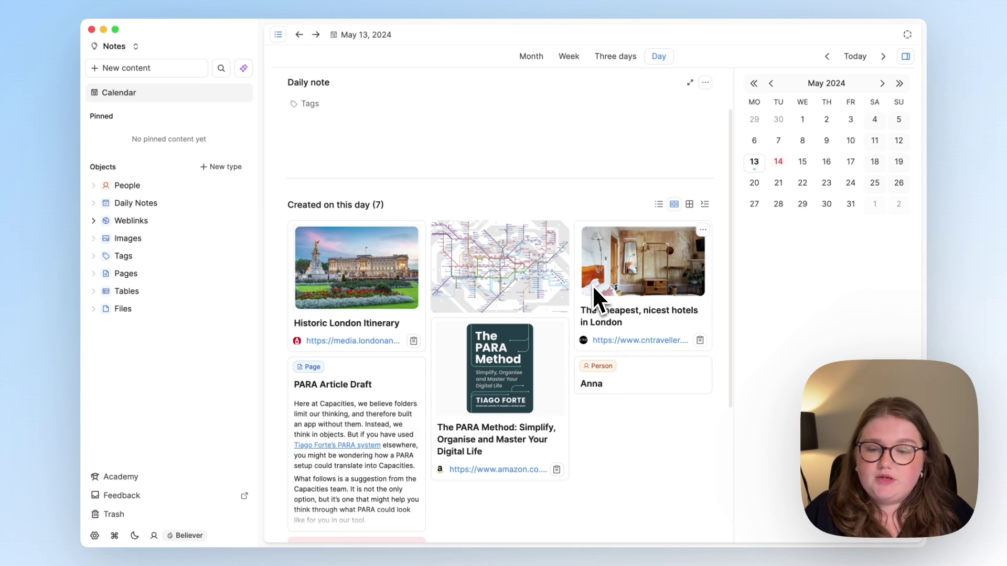
scroll(593, 285, "up", 1)
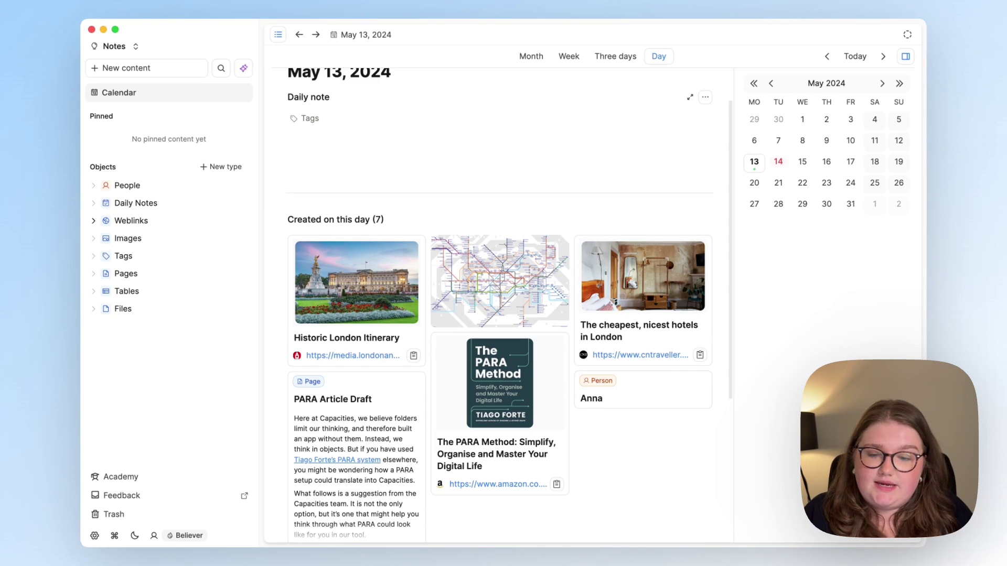
left_click(221, 167)
scroll(310, 223, "down", 1)
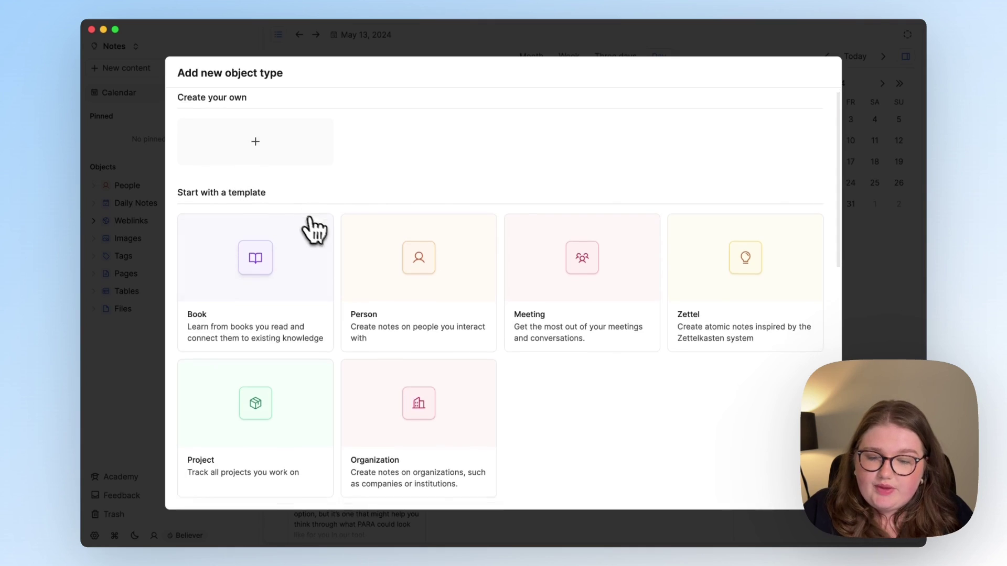
scroll(313, 229, "down", 2)
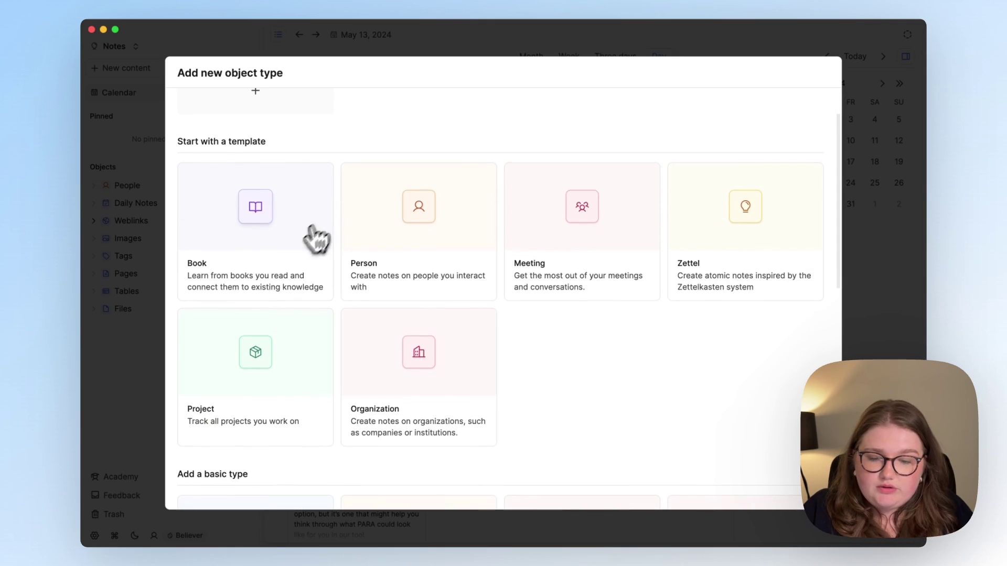
left_click(266, 368)
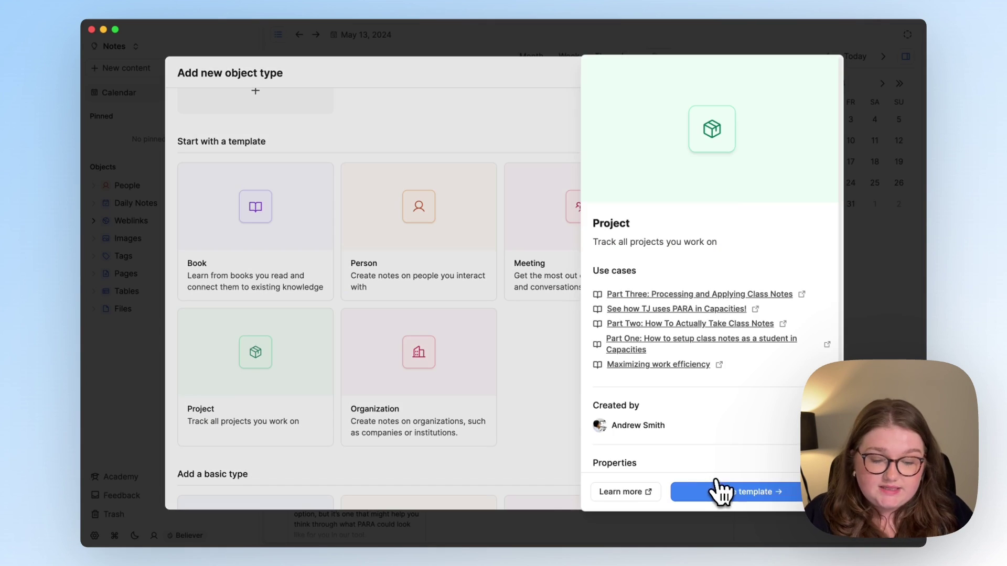
left_click(721, 502)
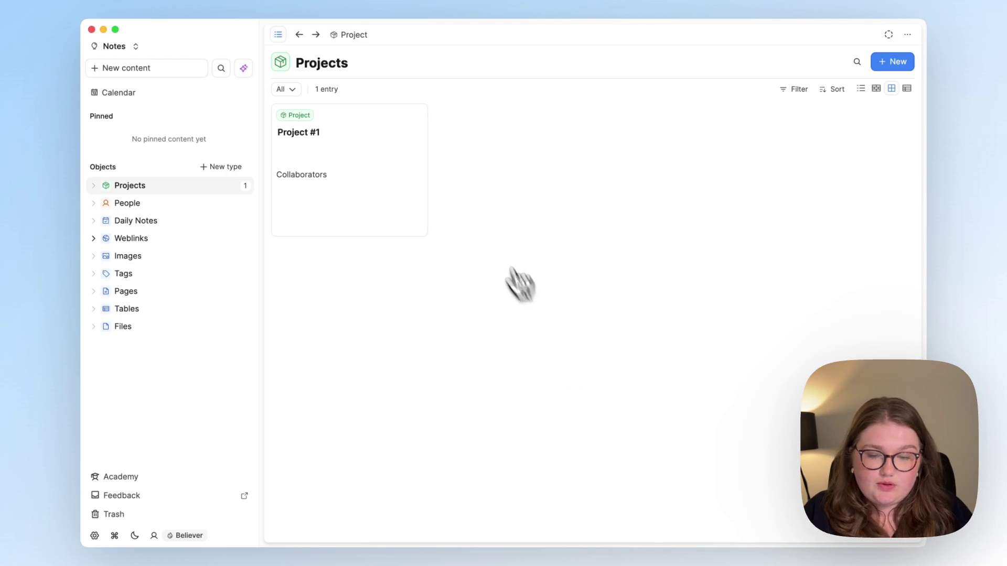
Add a text property named "Intended Outcome" to the Project type, starting from Project #1.
left_click(365, 158)
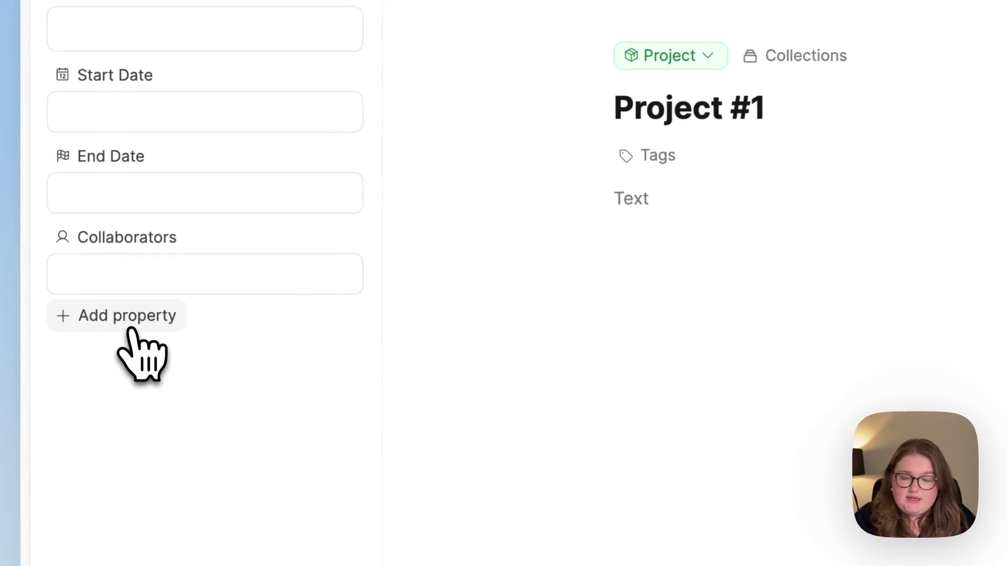
left_click(132, 328)
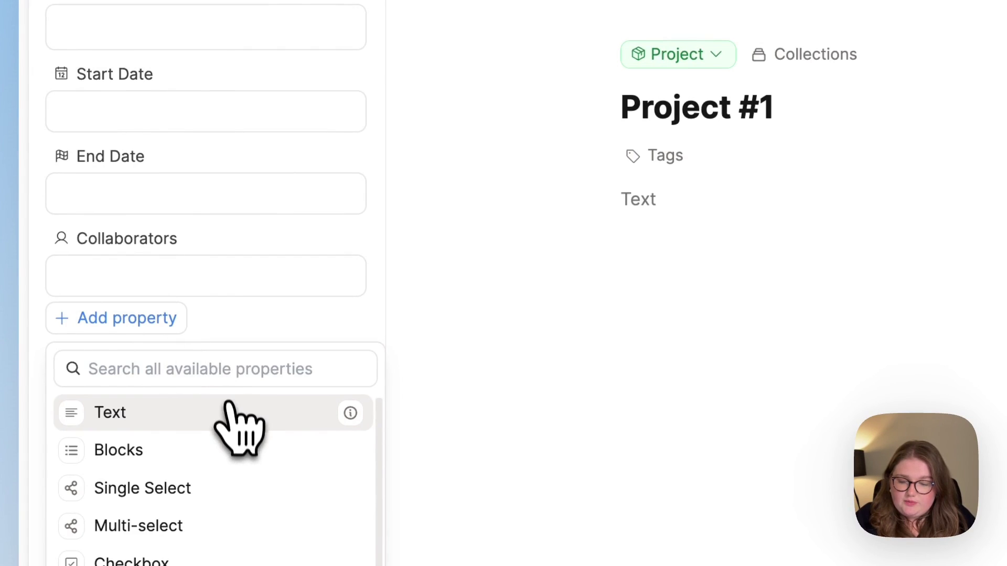
left_click(237, 432)
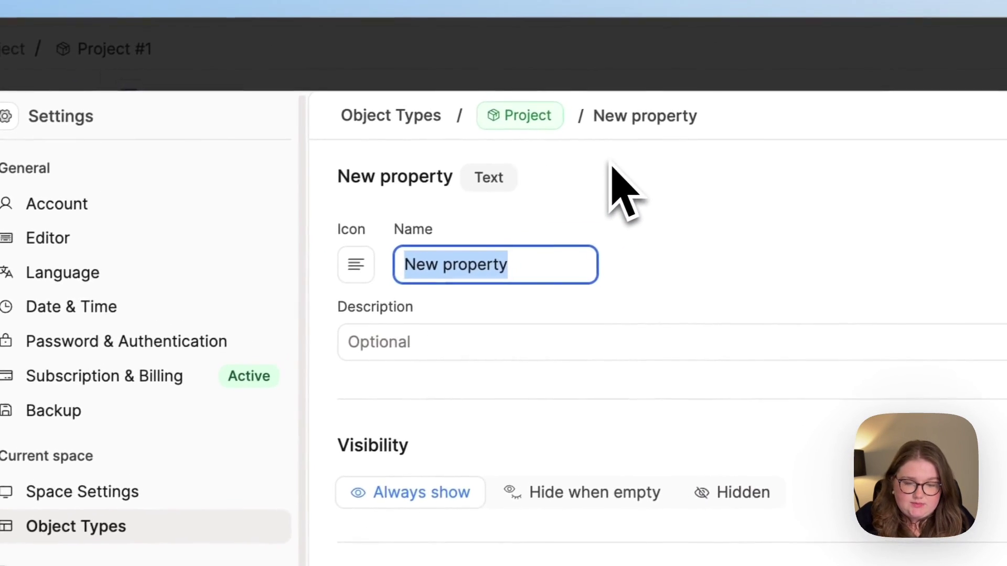
type("Outcome")
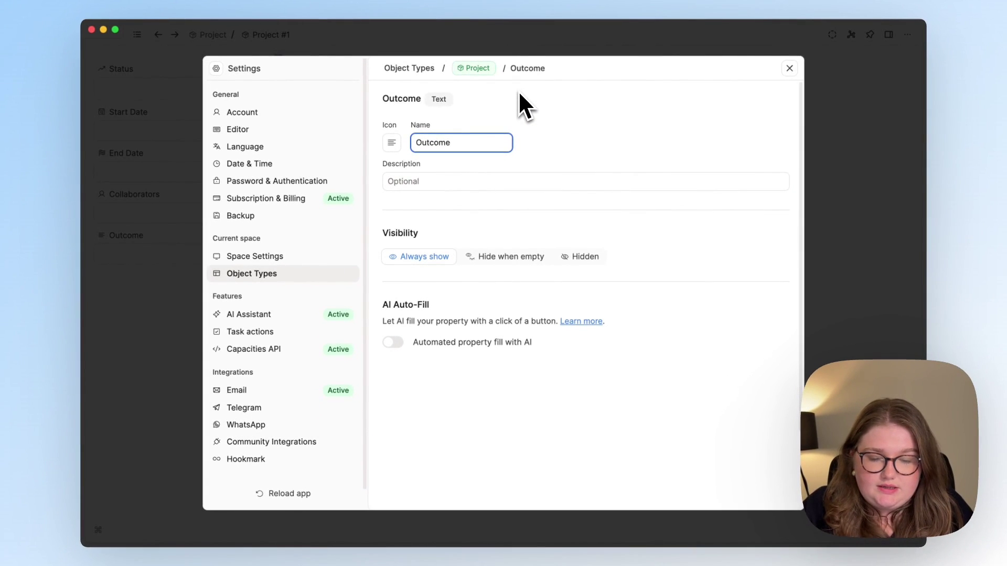
key("super+a")
type("Intended Outco")
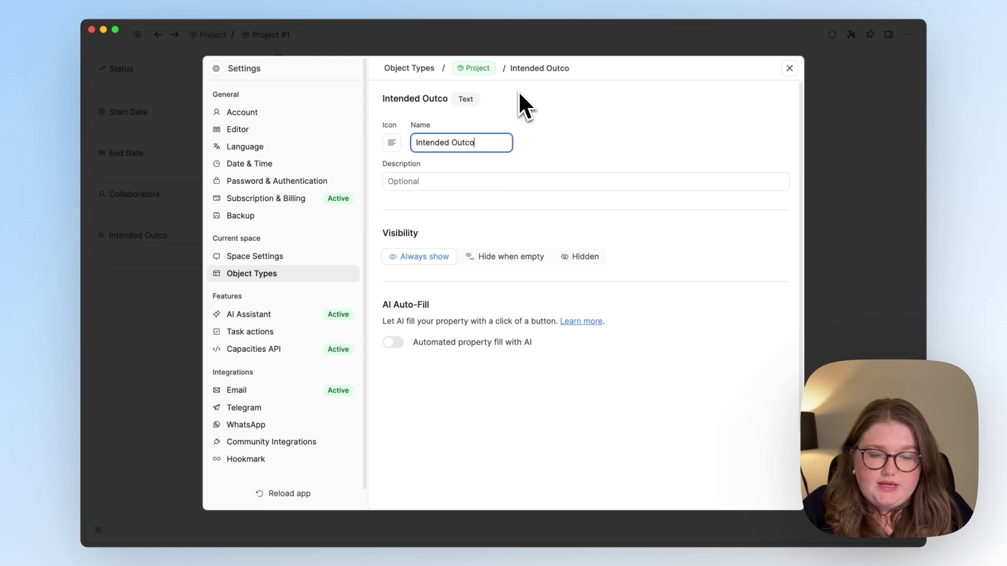
type("me")
key("Return")
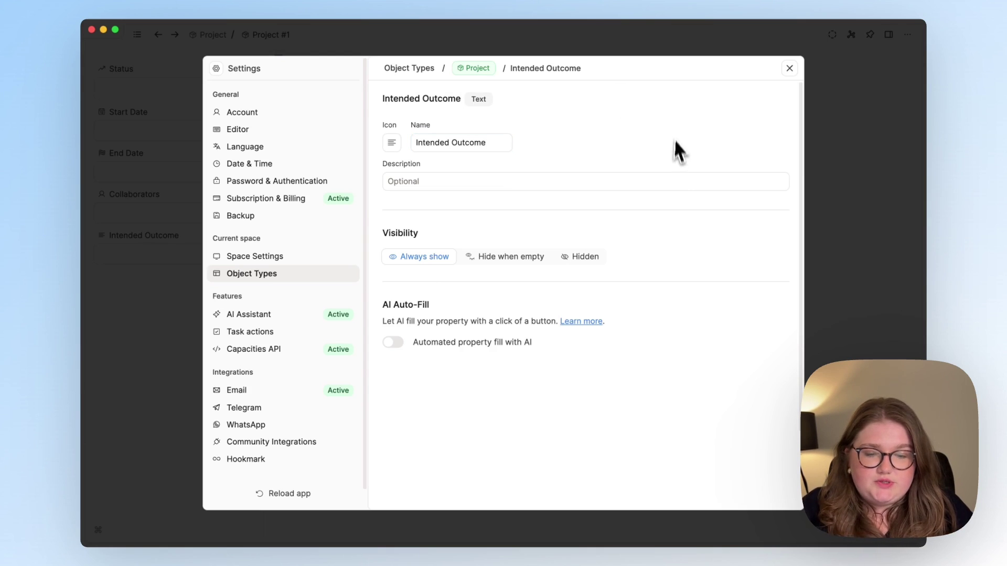
left_click(875, 190)
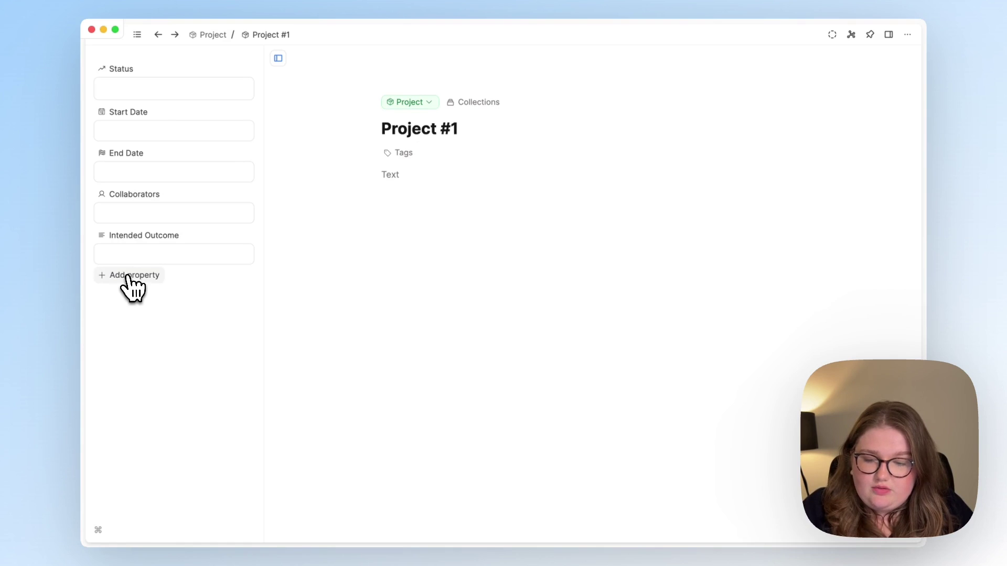
Add a number property named "Priority" to the Project type.
left_click(127, 276)
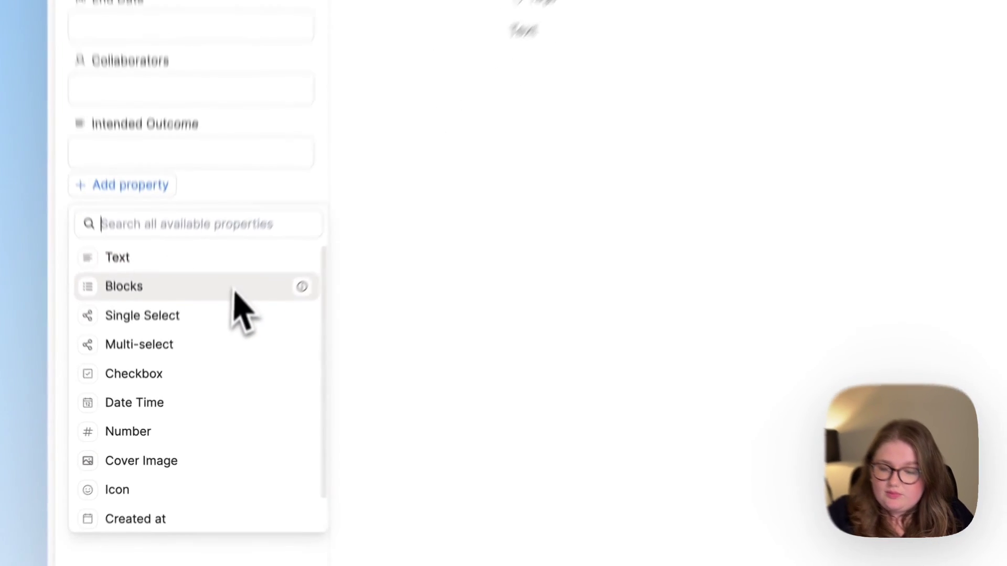
left_click(259, 438)
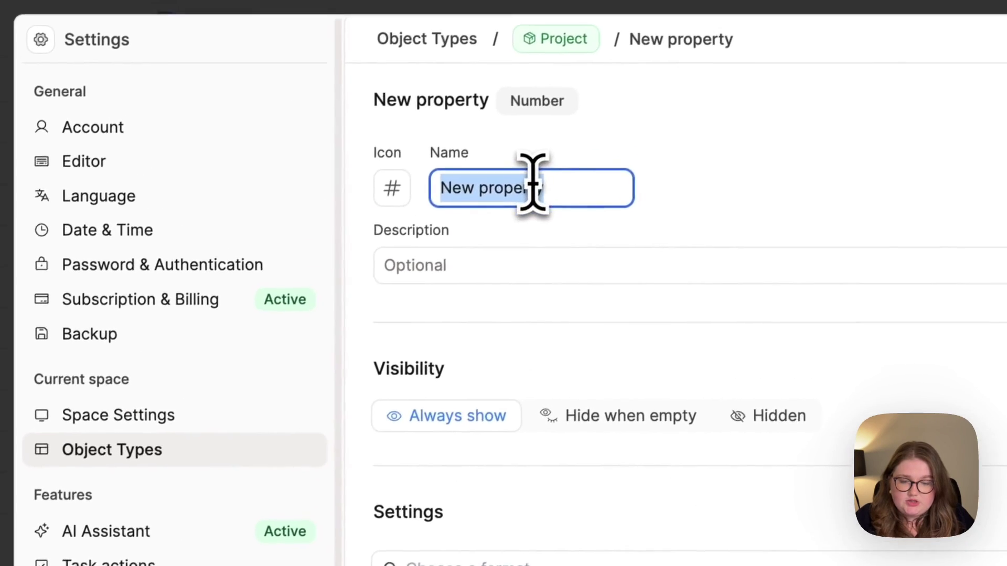
type("Priority")
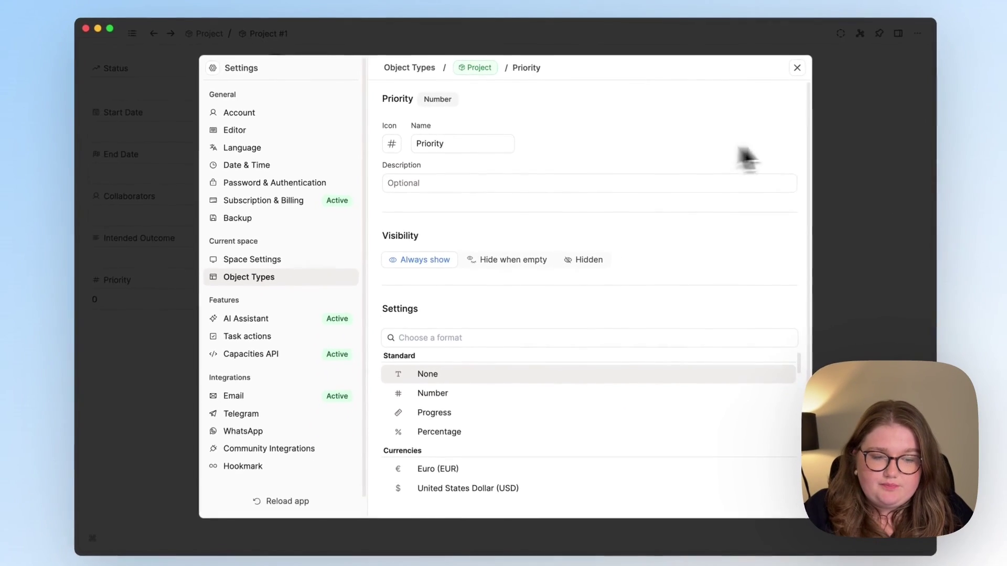
left_click(855, 147)
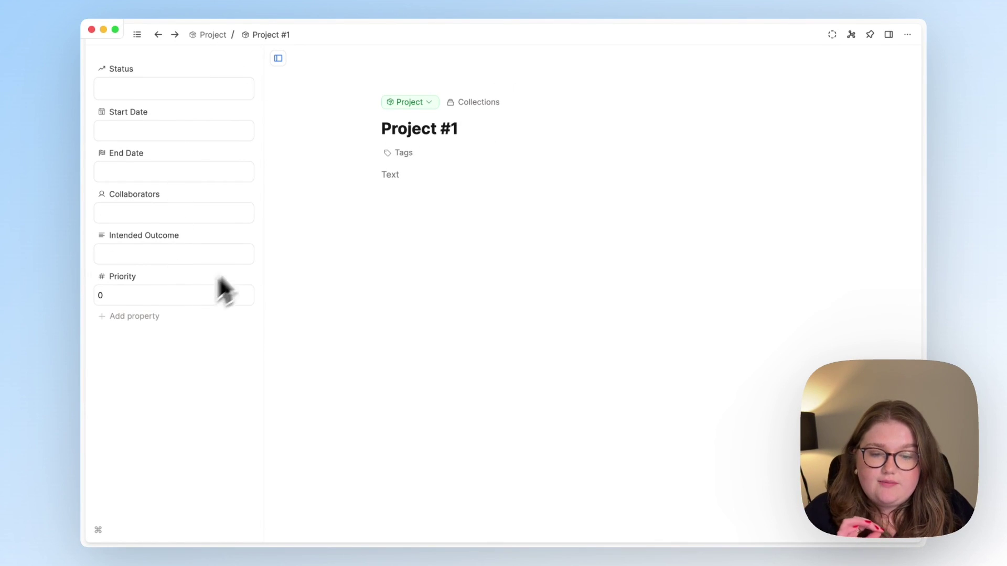
Create a new project from the Projects overview and expand it to a full page.
left_click(407, 103)
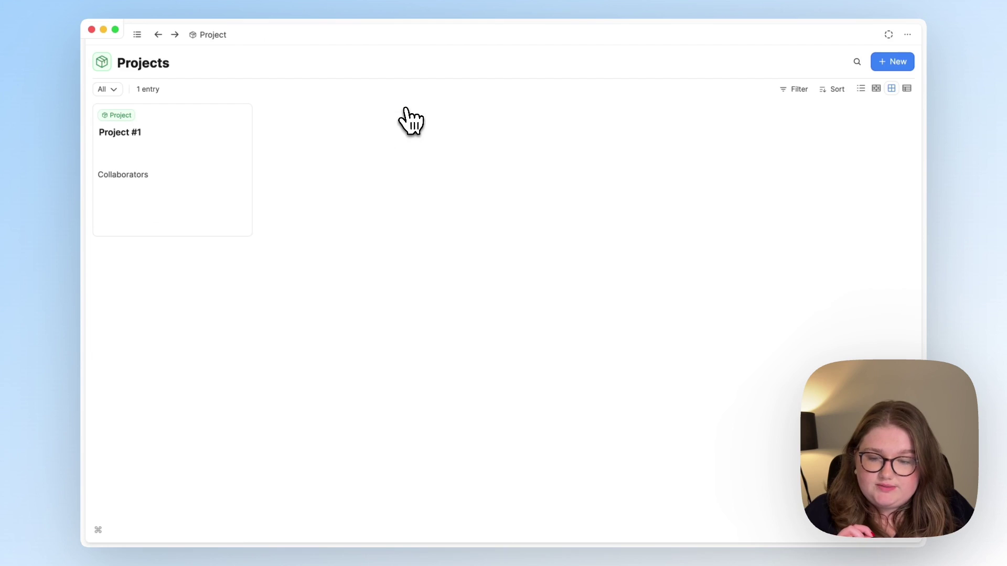
left_click(894, 62)
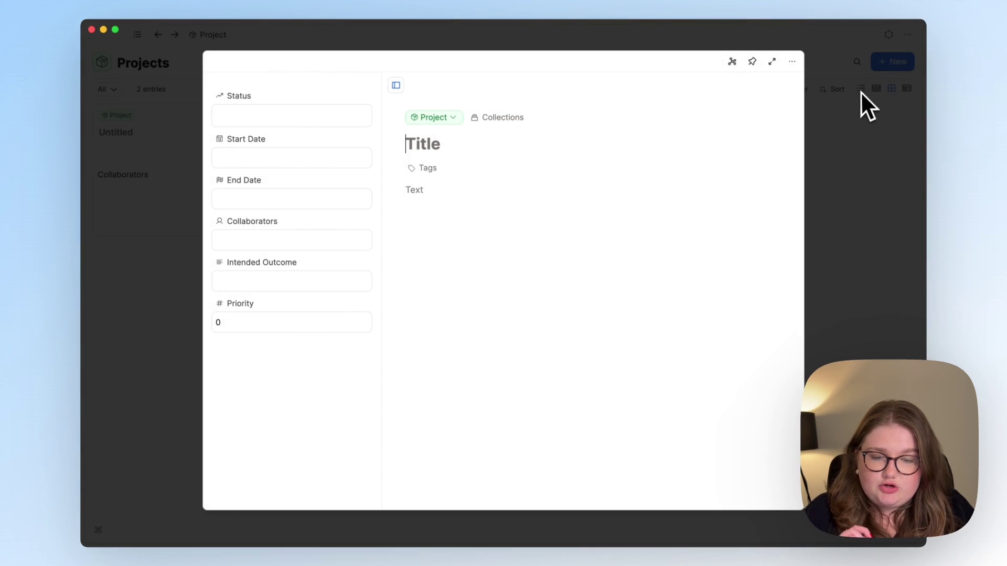
left_click(857, 94)
left_click(247, 219)
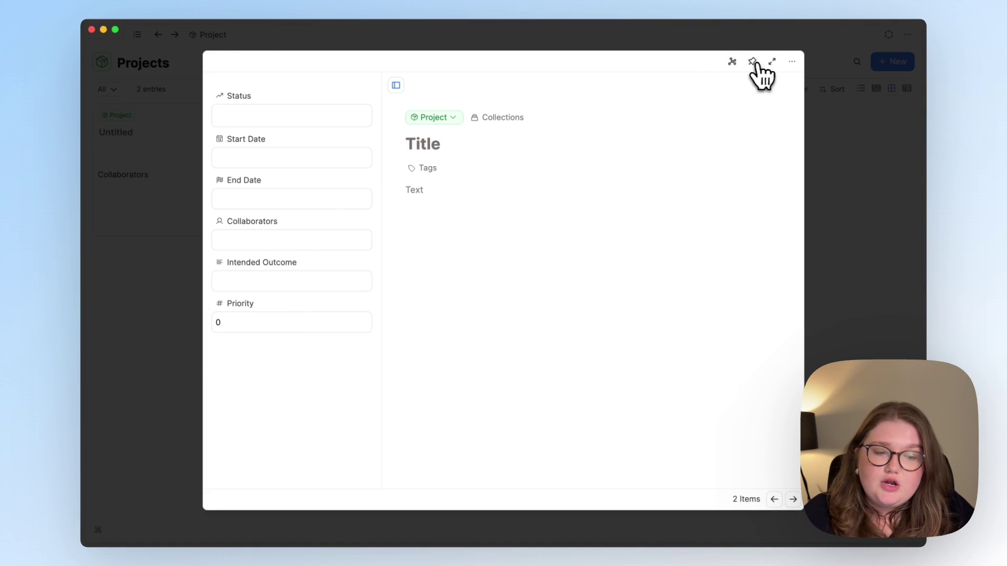
left_click(771, 62)
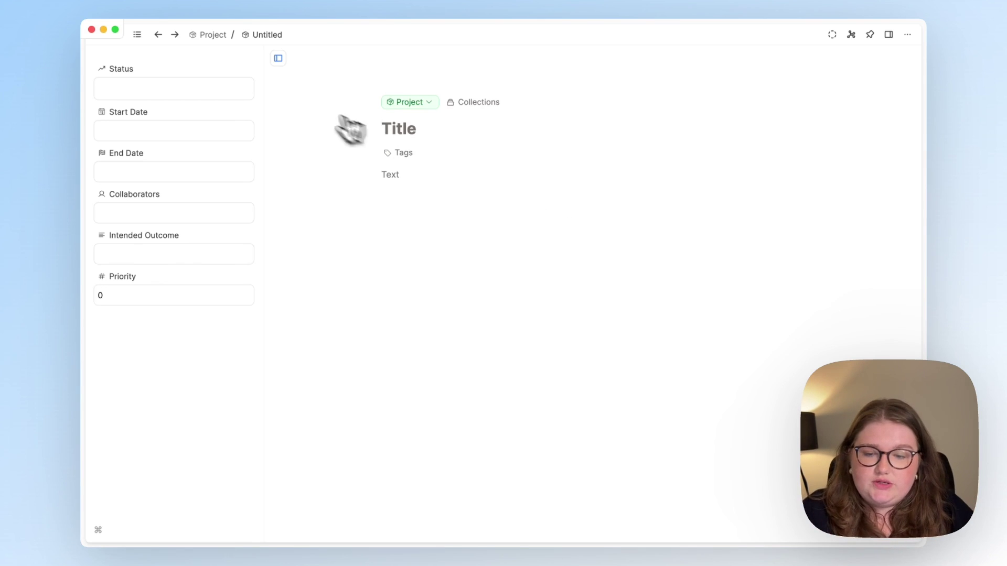
Show the Projects overview side by side with the May 13, 2024 daily note and its created content.
left_click(138, 35)
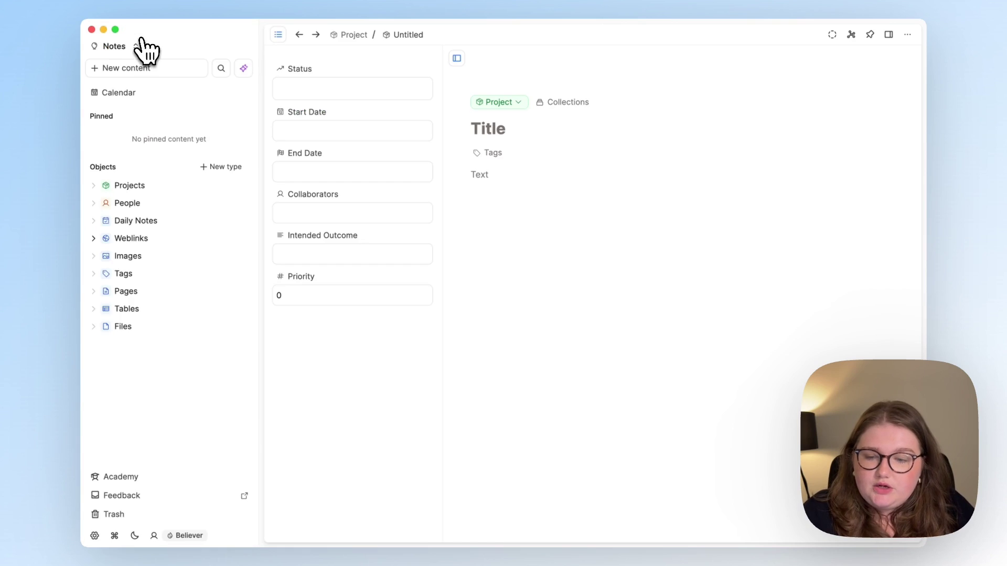
left_click(165, 94)
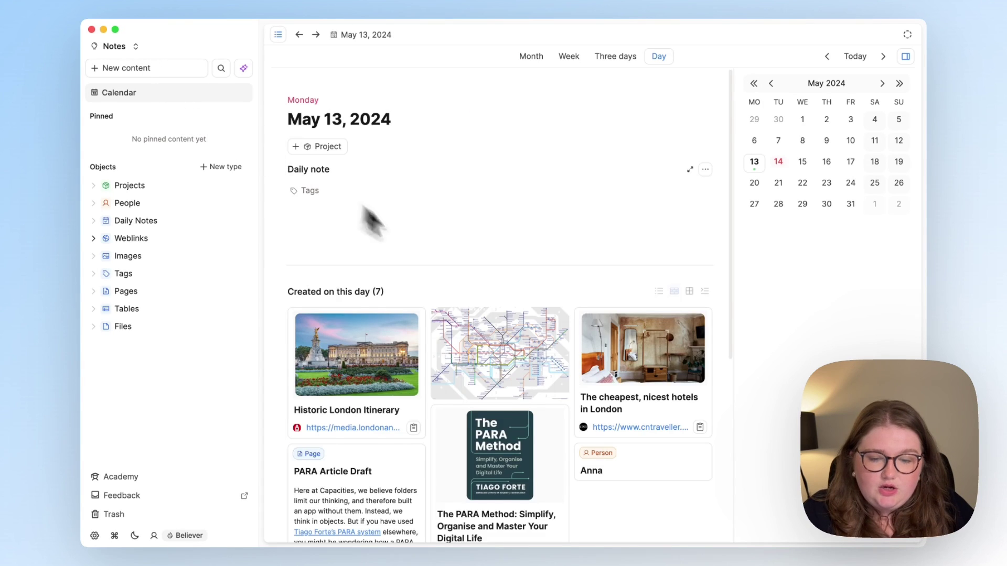
scroll(442, 262, "down", 5)
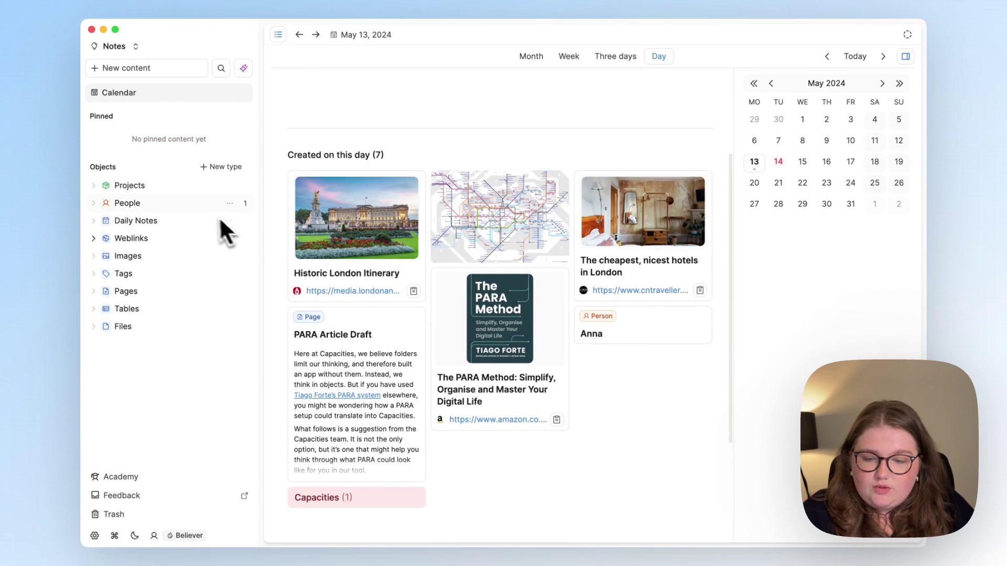
left_click(187, 190)
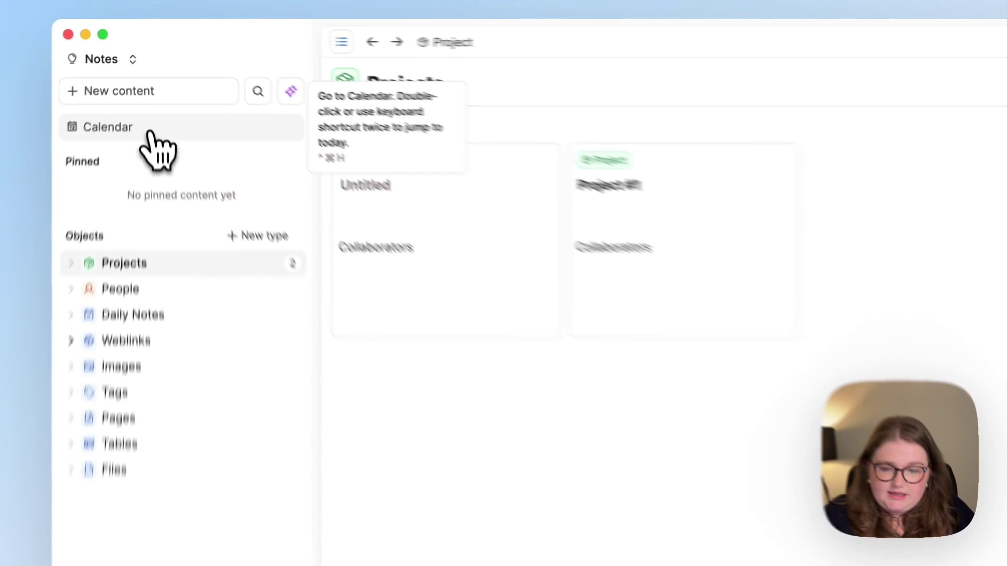
left_click(149, 132)
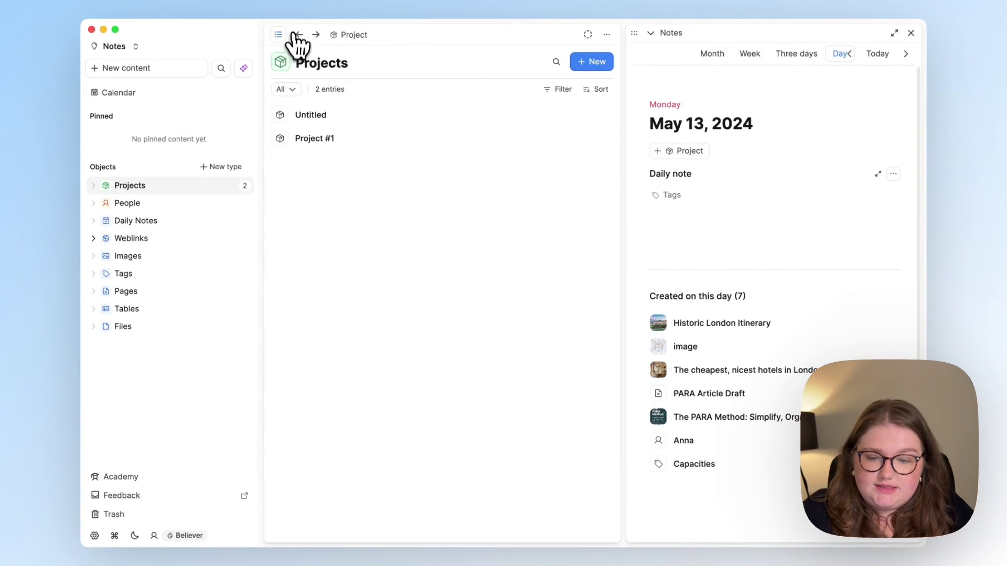
left_click(279, 35)
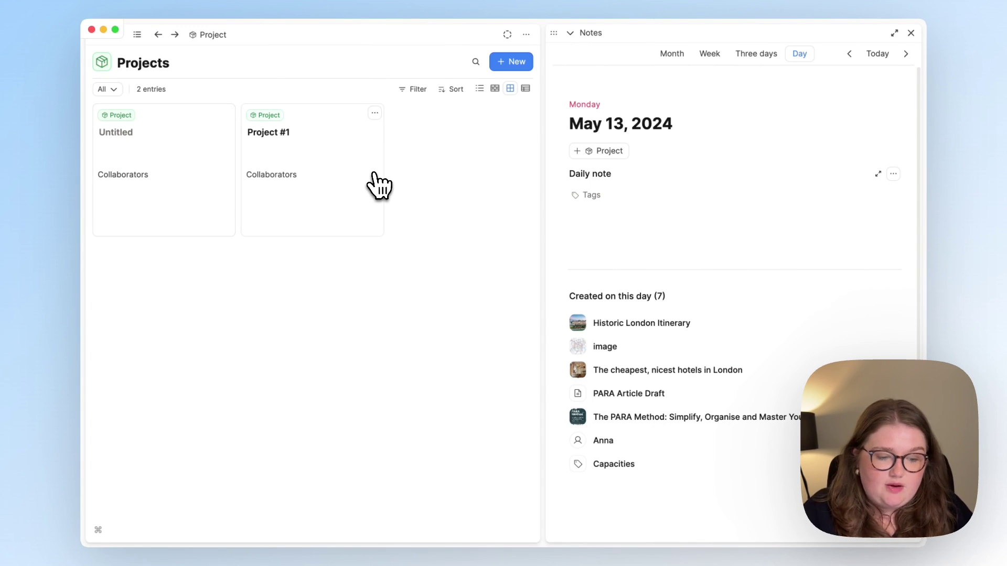
scroll(656, 312, "down", 3)
scroll(659, 315, "down", 1)
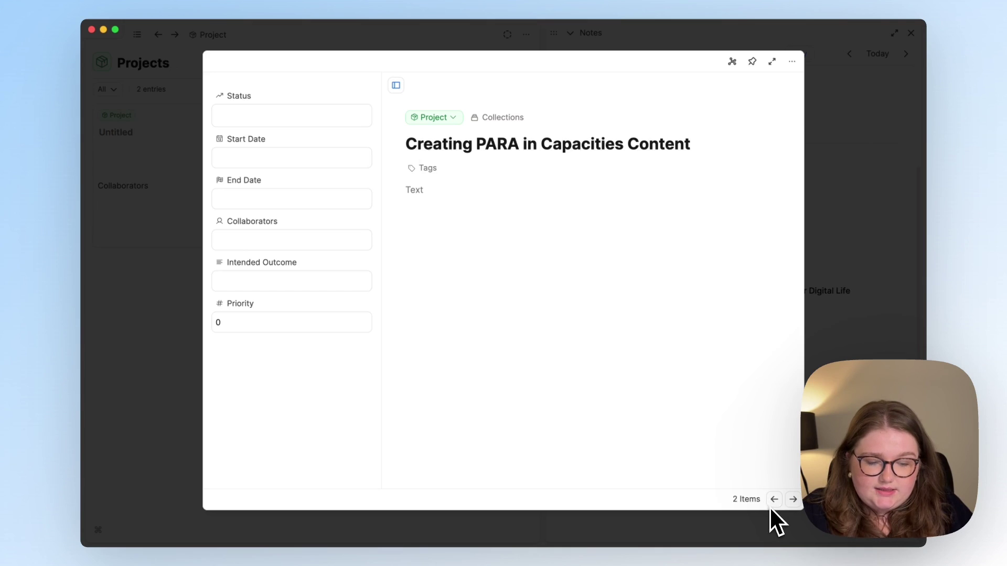
Title the untitled project as showing the visitor, by first name, around London.
key("super+a")
type("Showing Anna ")
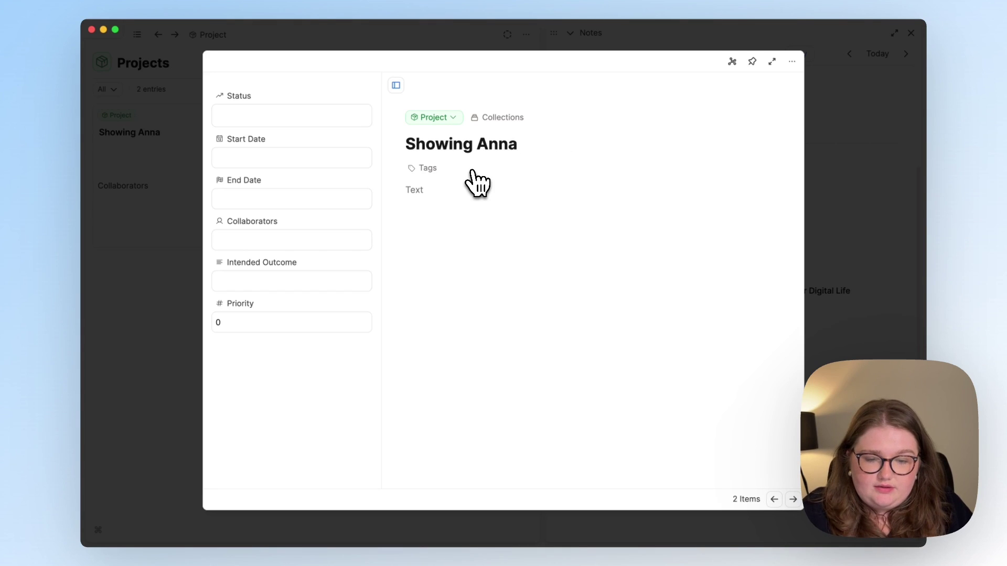
type("around London")
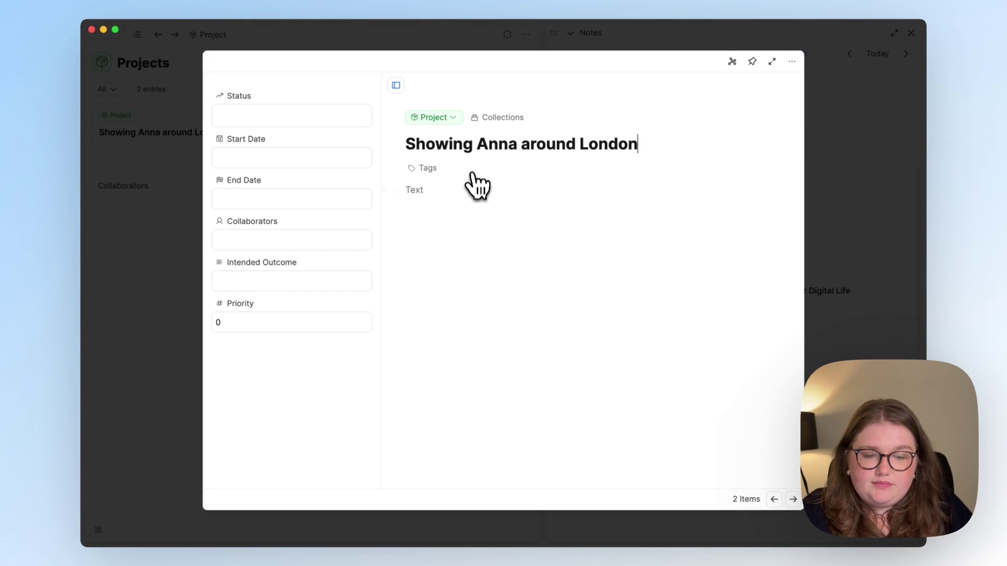
key("Return")
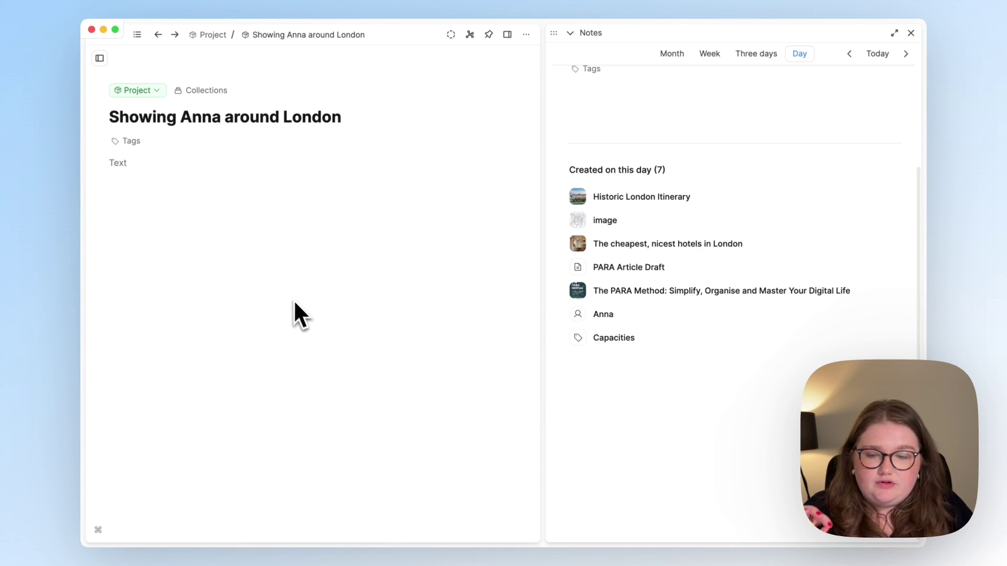
Link the "Historic London Itinerary" weblink in the body of the London visit project.
left_click(149, 164)
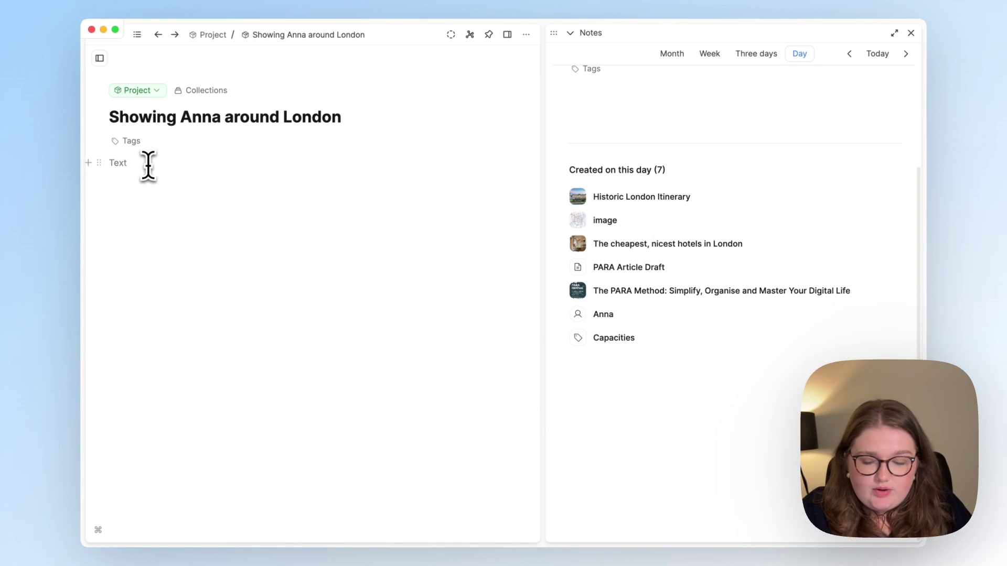
type("@")
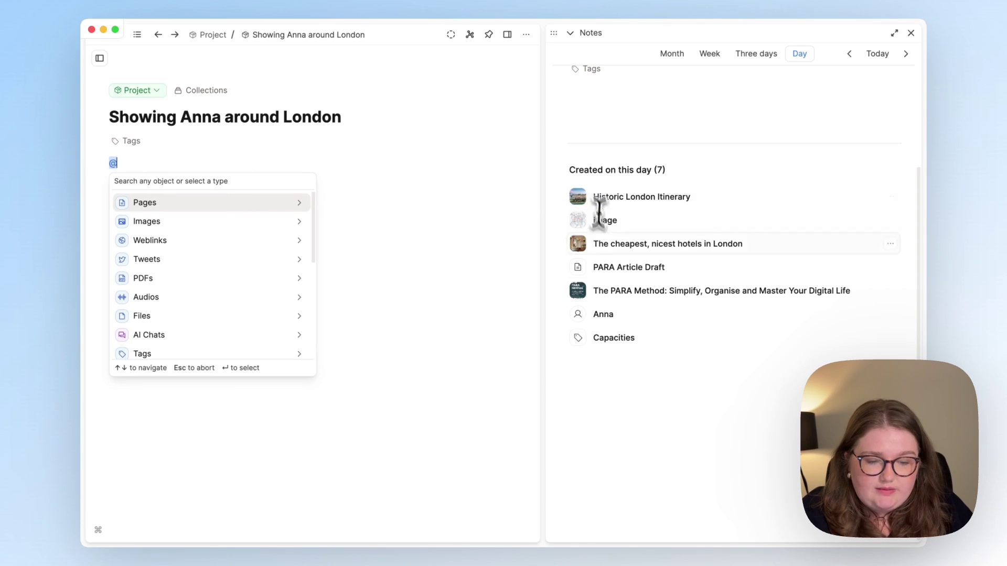
key("BackSpace")
type("[[")
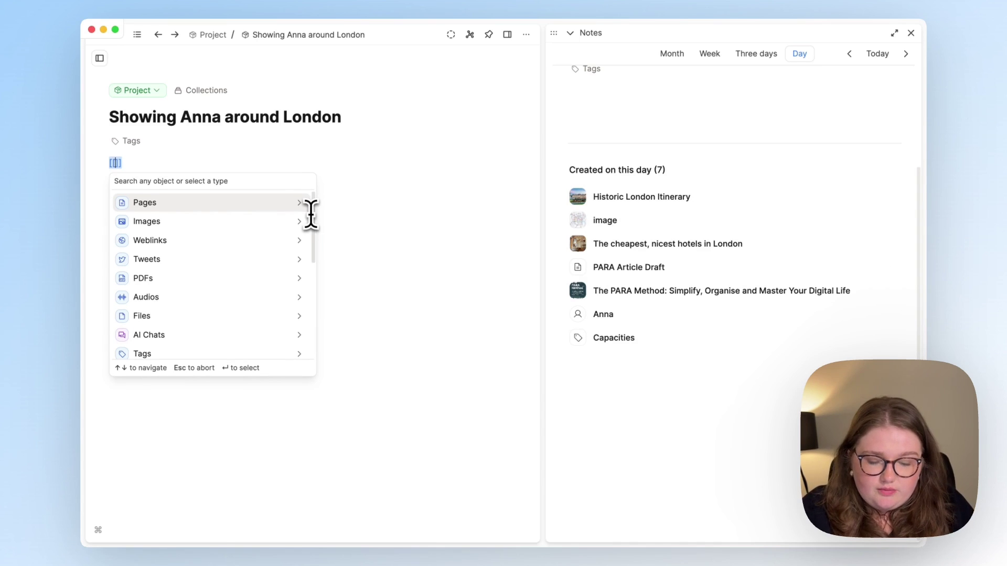
type("his")
key("Up")
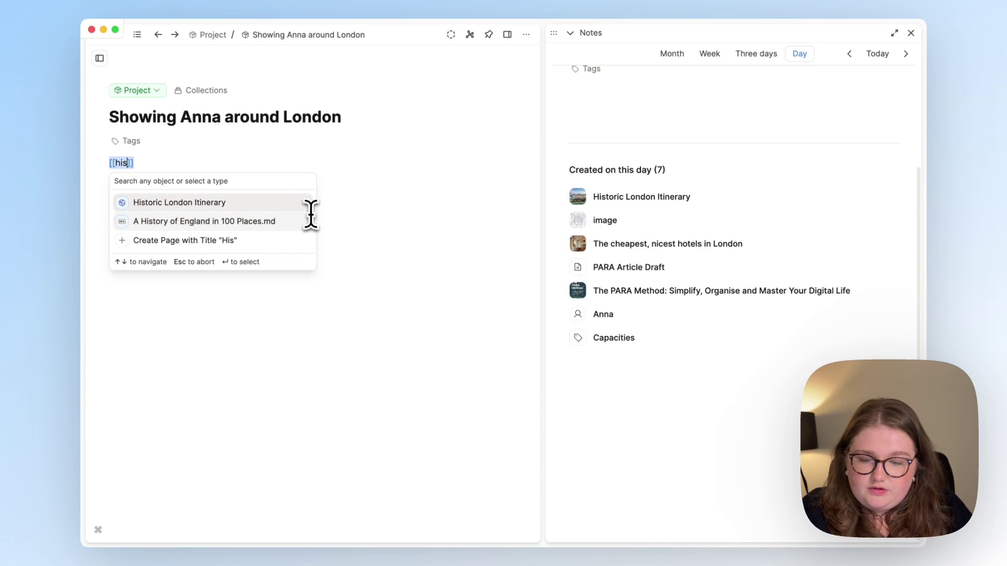
key("Return")
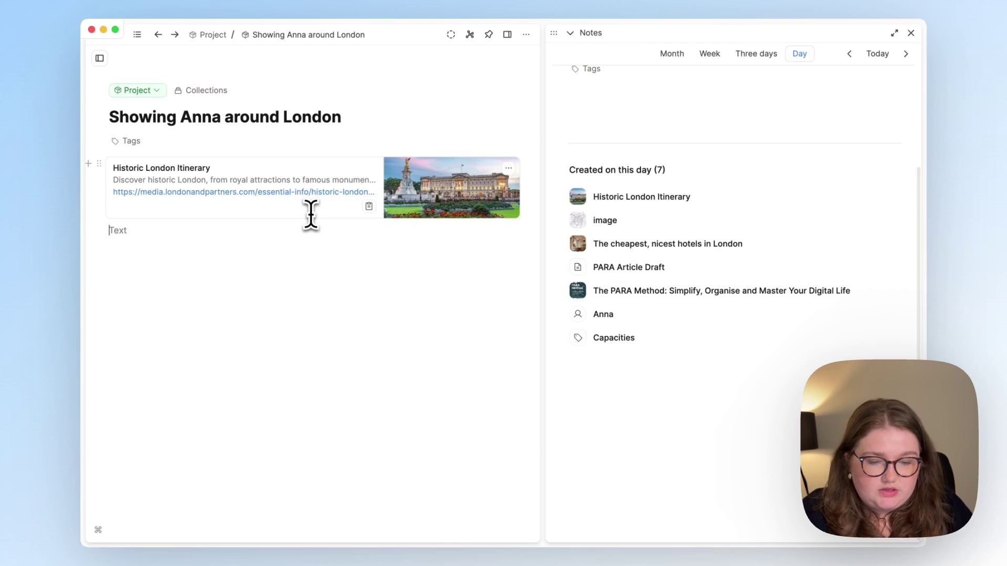
Insert the London tube map image from the daily note below the itinerary weblink.
type("[[image")
key("Down")
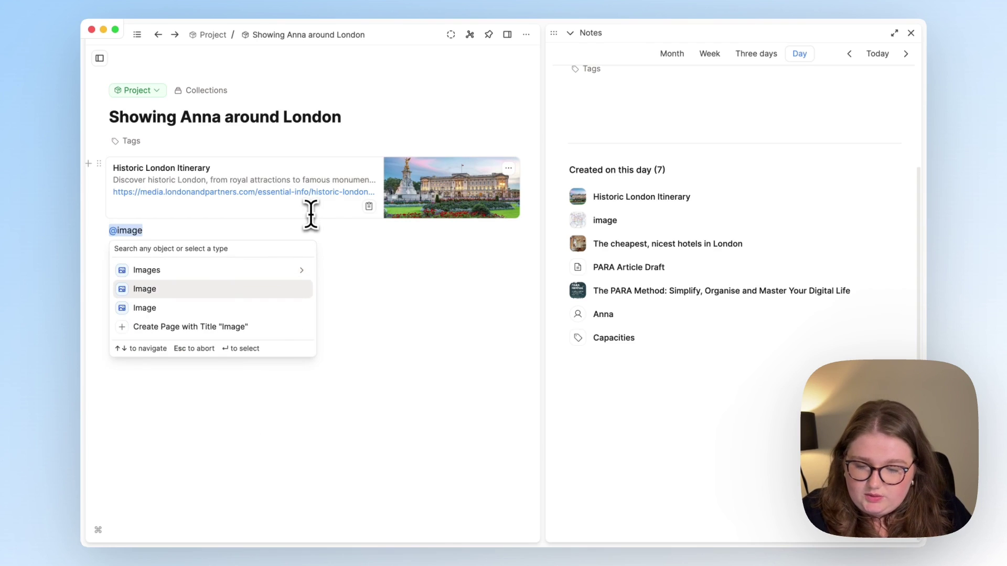
key("Return")
scroll(311, 214, "down", 3)
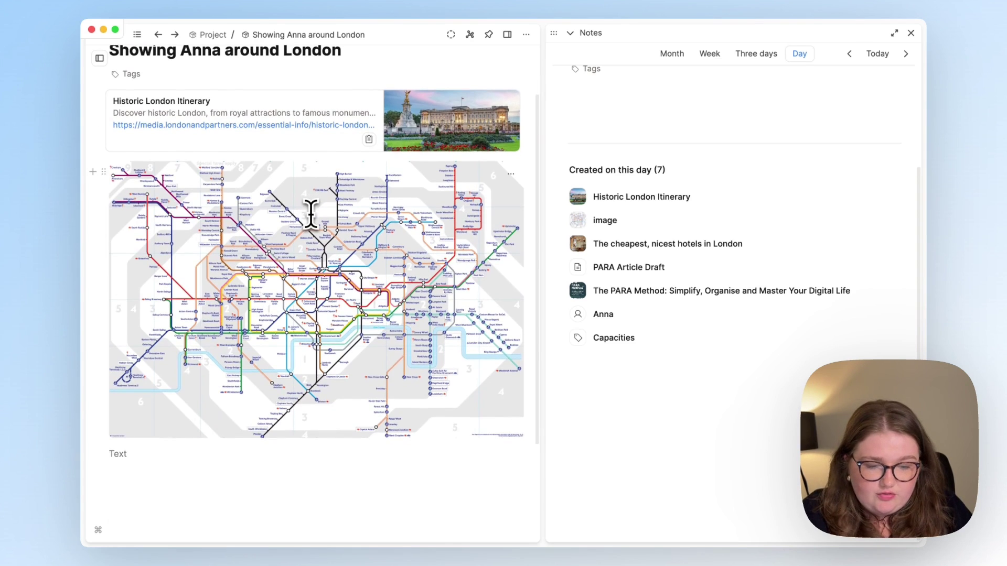
Link "The cheapest, nicest hotels in London" and the visitor's person entry below the tube map.
type("@")
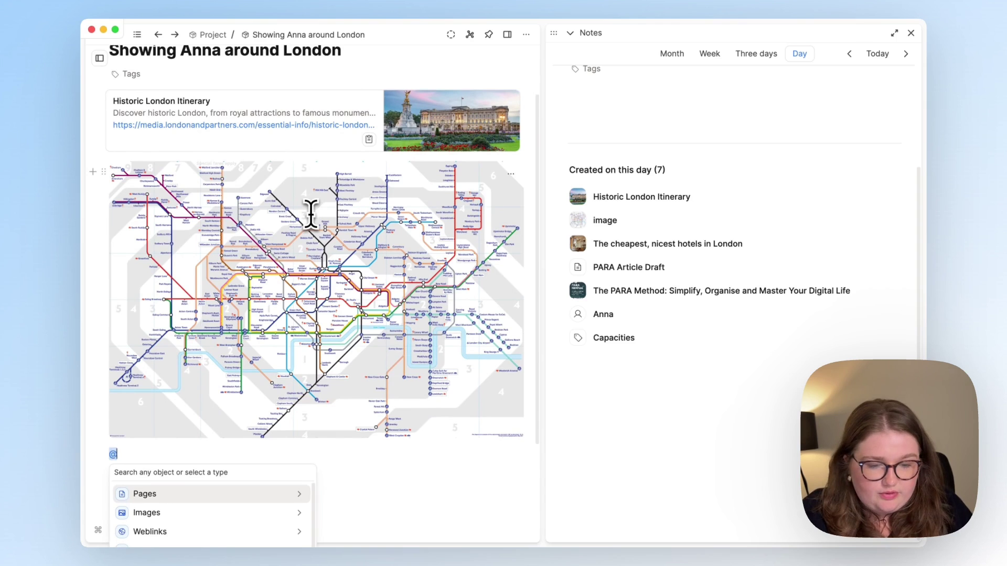
type("cheap")
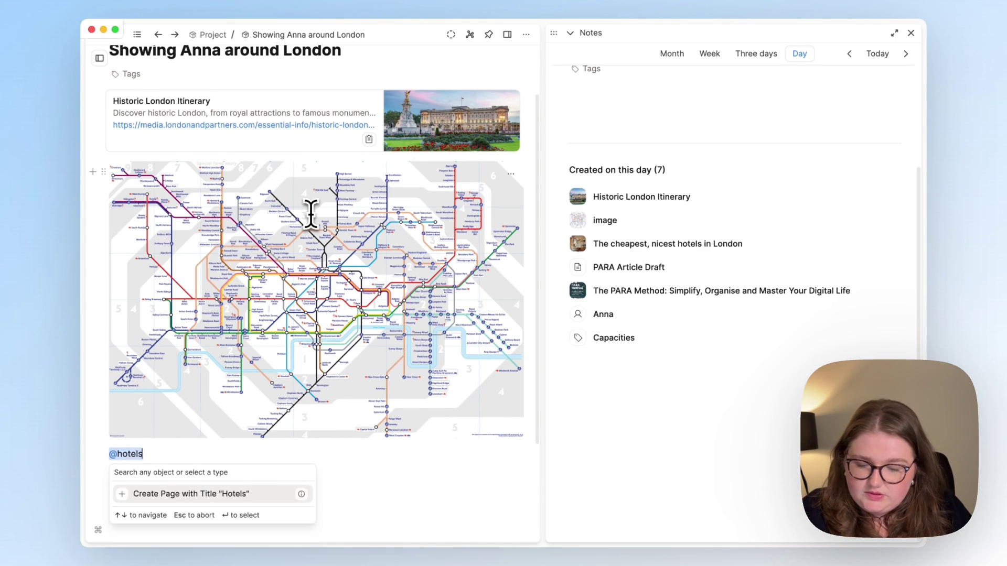
key("Return")
type("@anna")
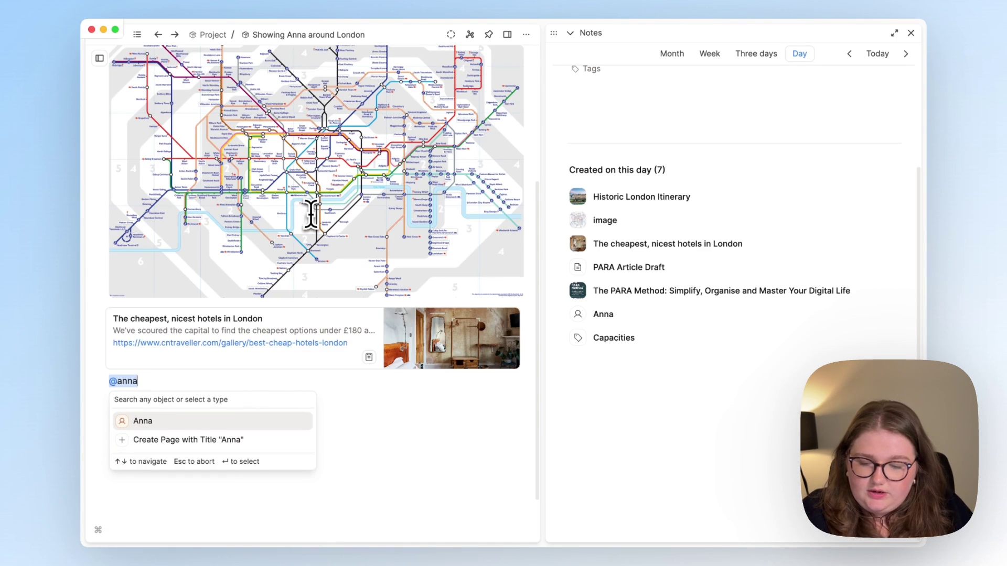
left_click(190, 424)
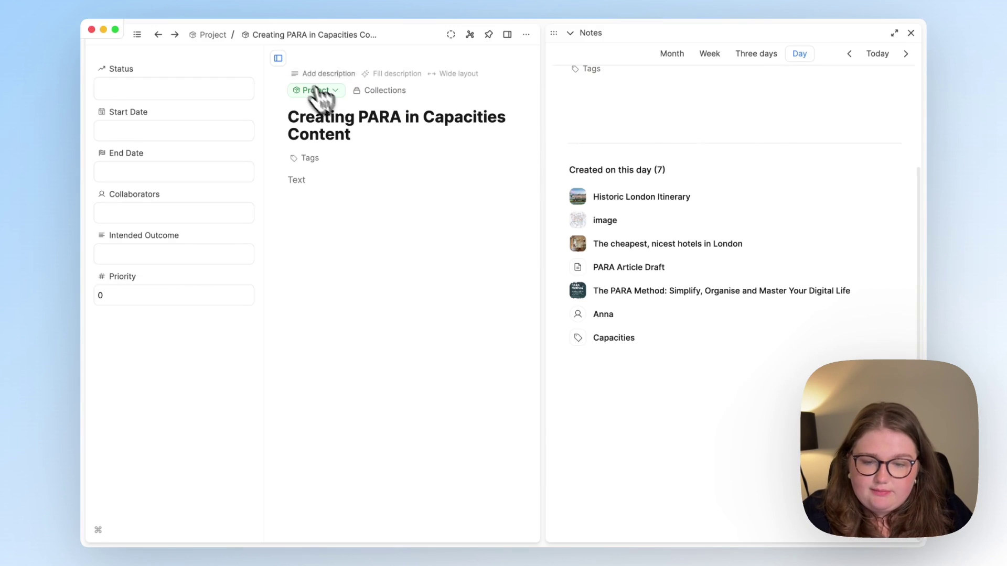
Hide the properties of the "Creating PARA in Capacities Content" project and link the PARA Article Draft page in its body.
left_click(278, 58)
left_click(164, 171)
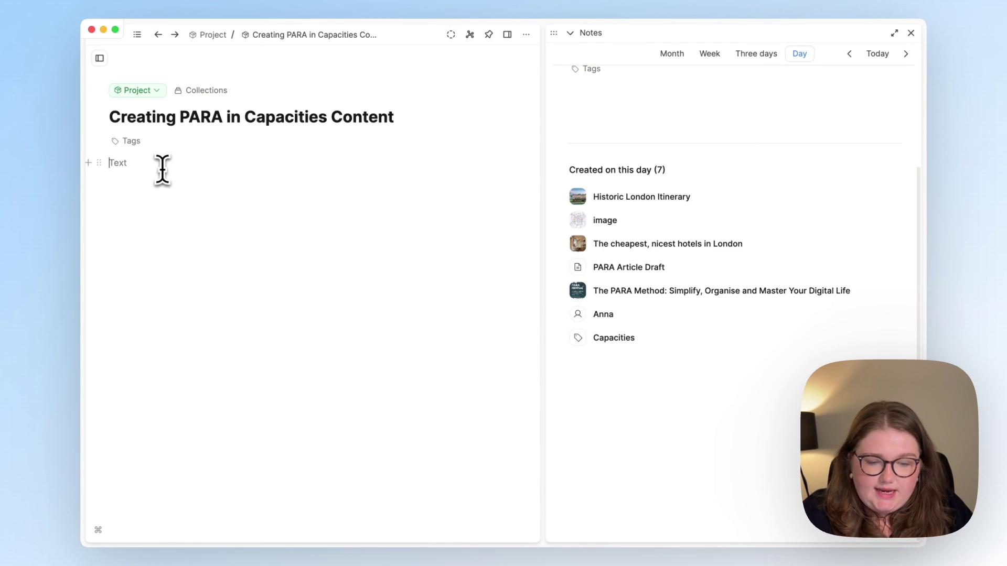
type("@para")
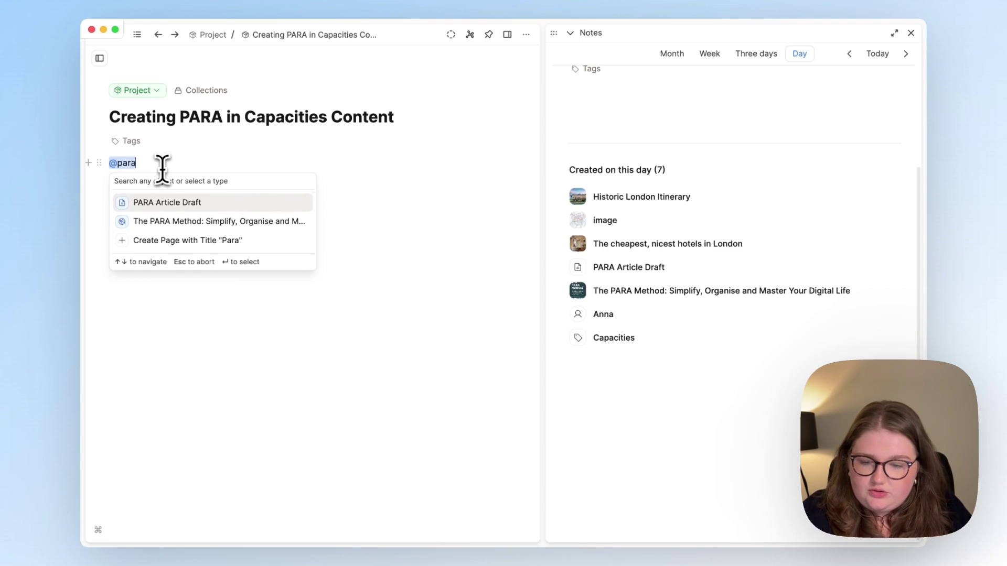
key("Return")
Link the weblink "The PARA Method: Simplify, Organise and Master Your Digital Life" and the collaborator's person entry below the article draft.
type("@method")
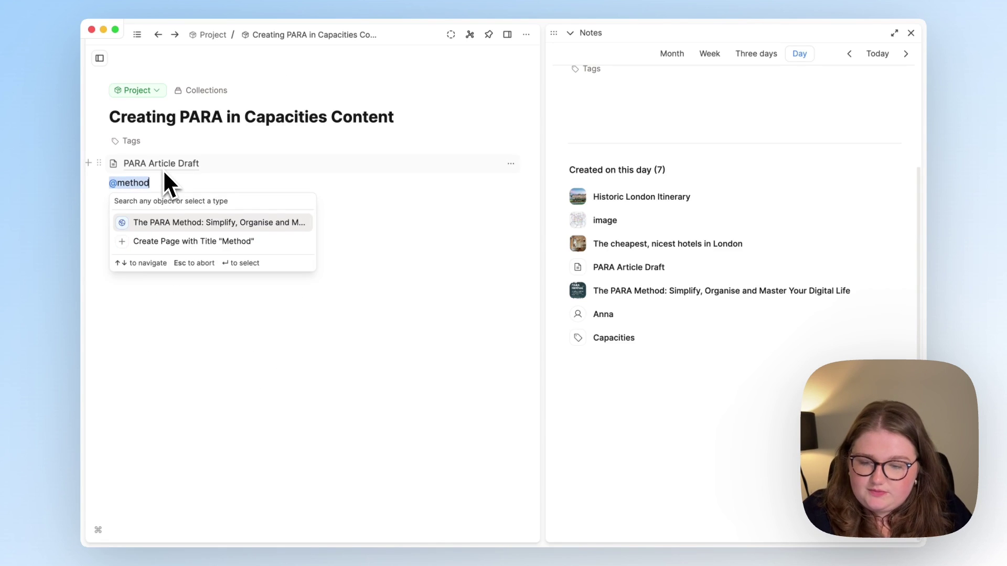
key("Return")
type("@anna")
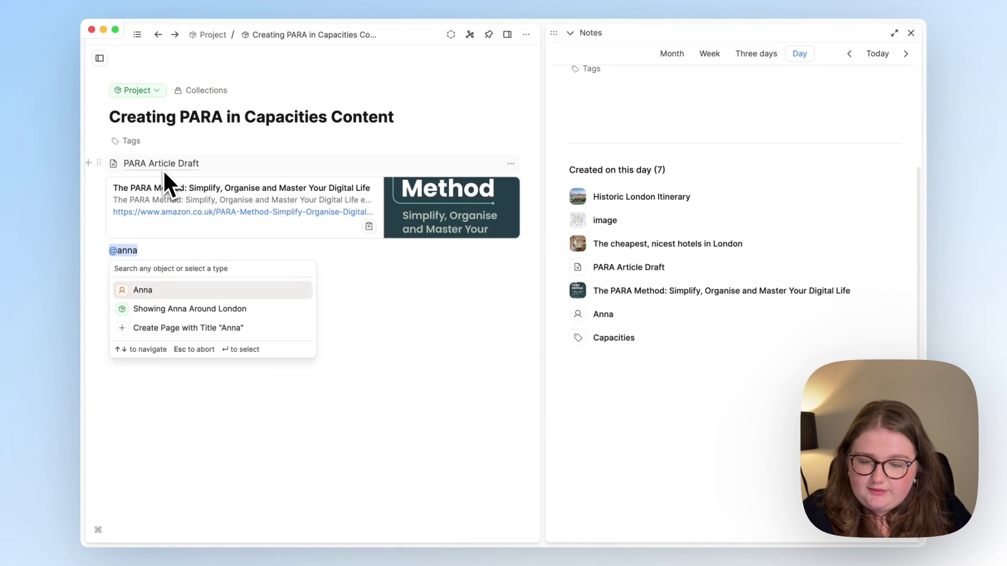
key("Return")
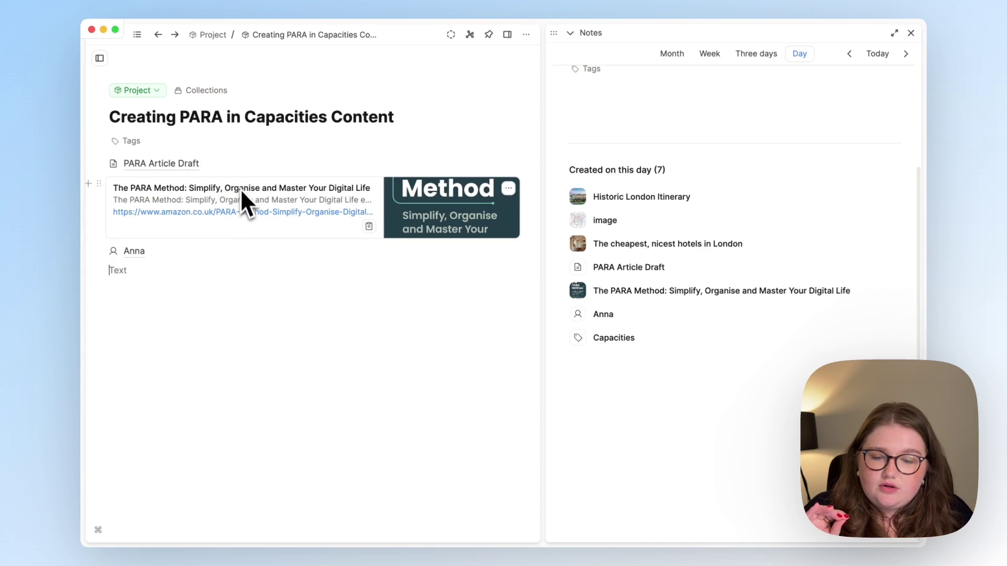
Open the linked PARA Article Draft page and close the daily note shown beside it.
left_click_drag(240, 187, 617, 214)
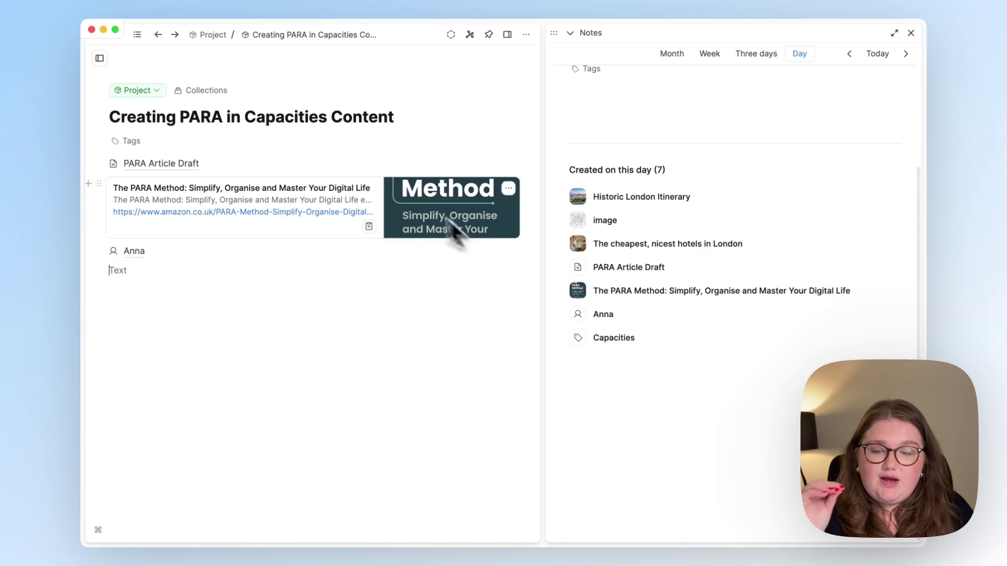
left_click(365, 165)
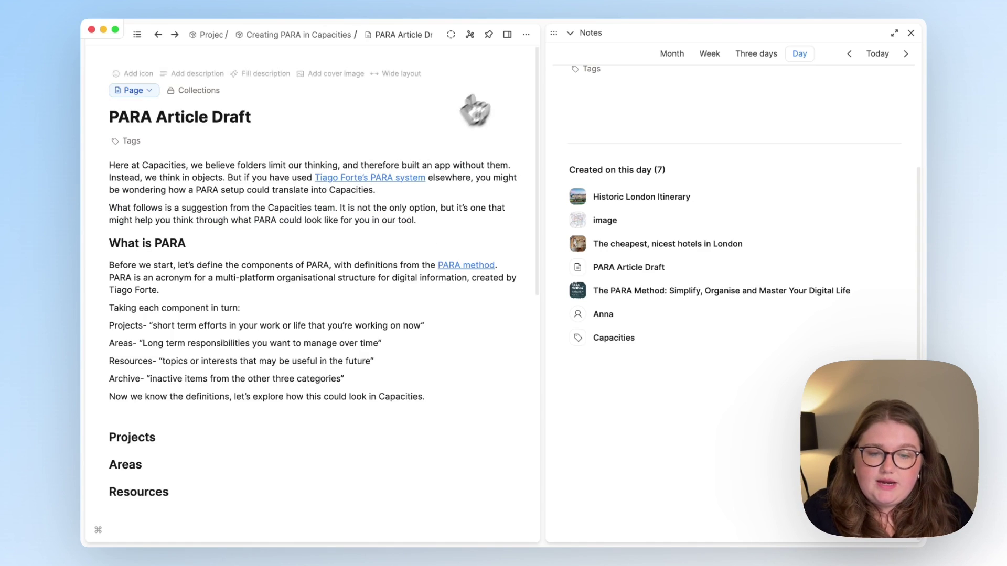
left_click(911, 32)
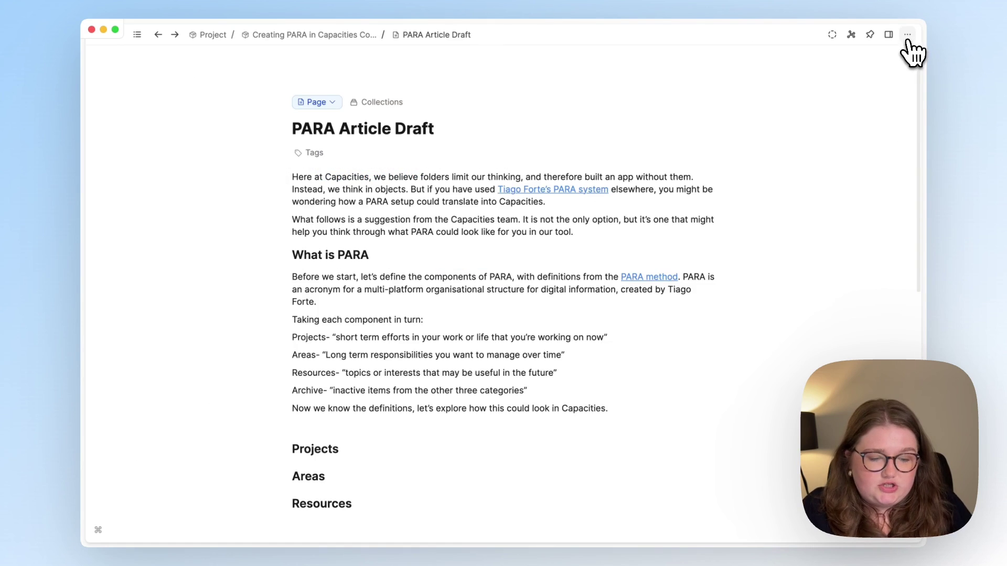
left_click(907, 33)
left_click(851, 34)
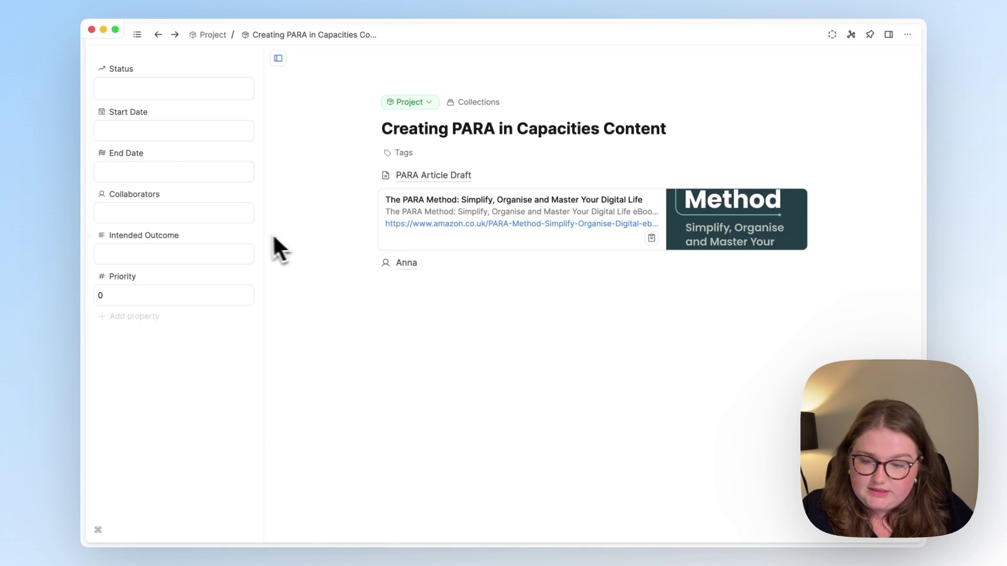
Link the collaborator's person entry in the project's Collaborators property.
left_click(198, 213)
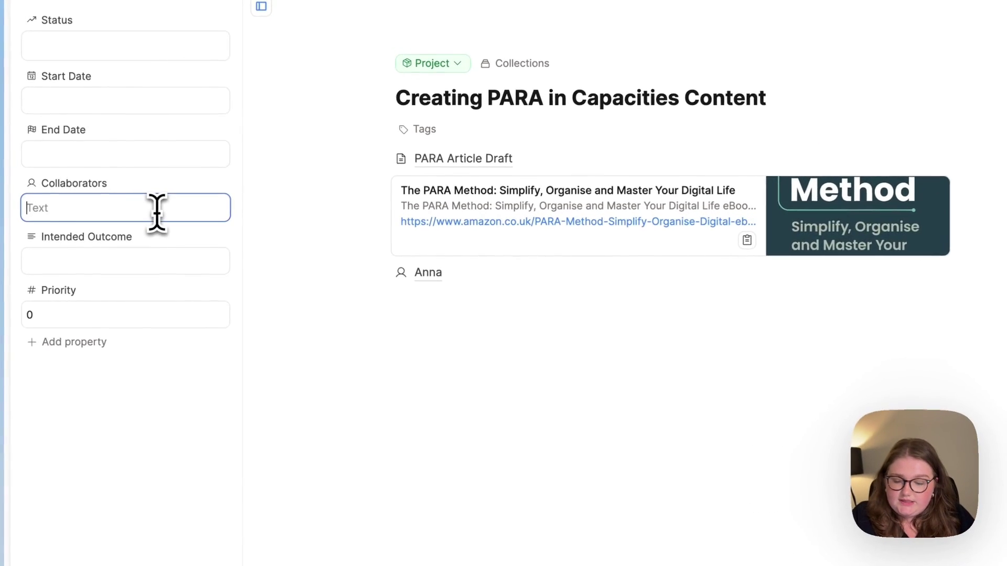
type("@anna")
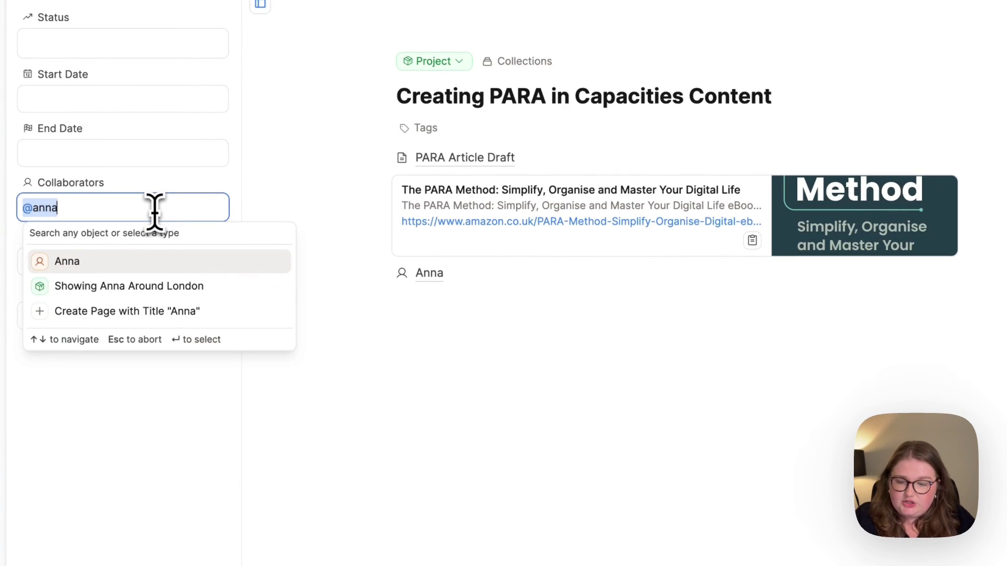
left_click(185, 261)
Remove the person link from the project body and move the PARA Method weblink above the PARA Article Draft.
left_click(382, 272)
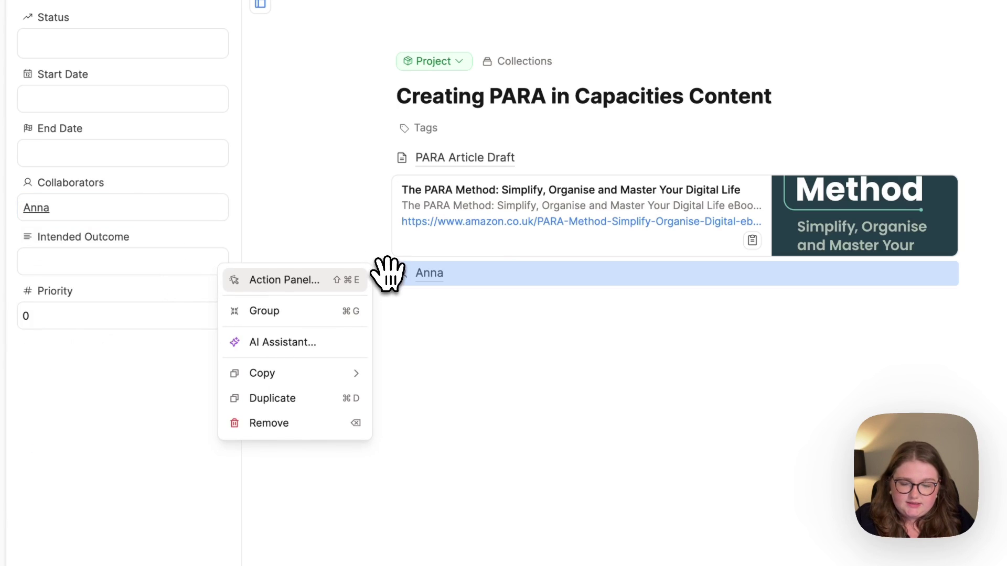
key("BackSpace")
left_click(662, 362)
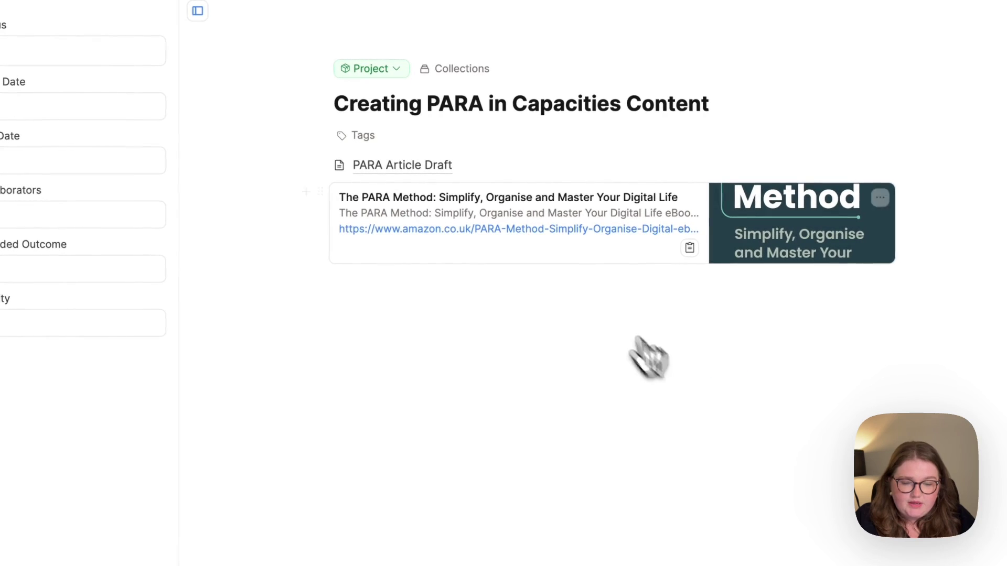
left_click_drag(321, 192, 349, 171)
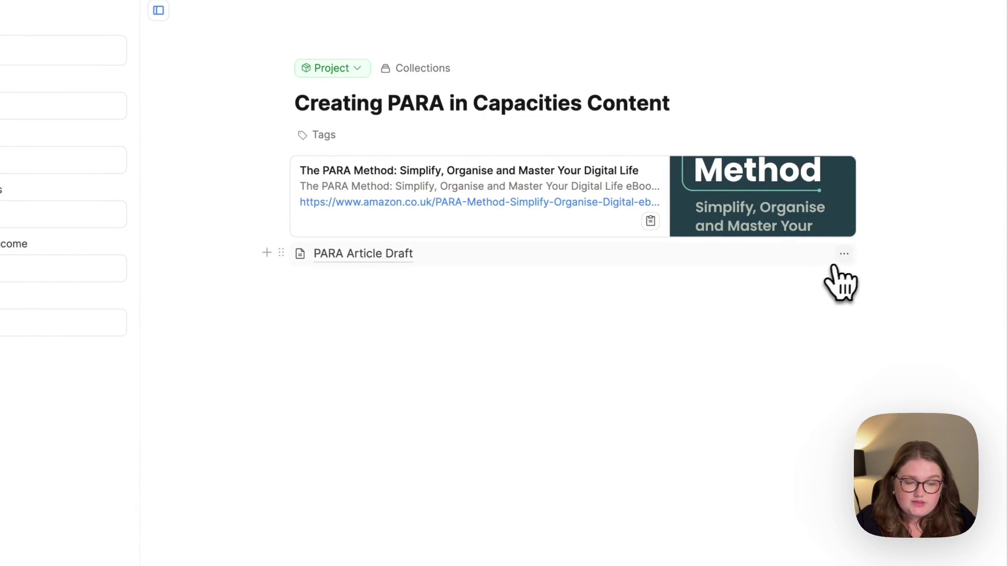
left_click(844, 254)
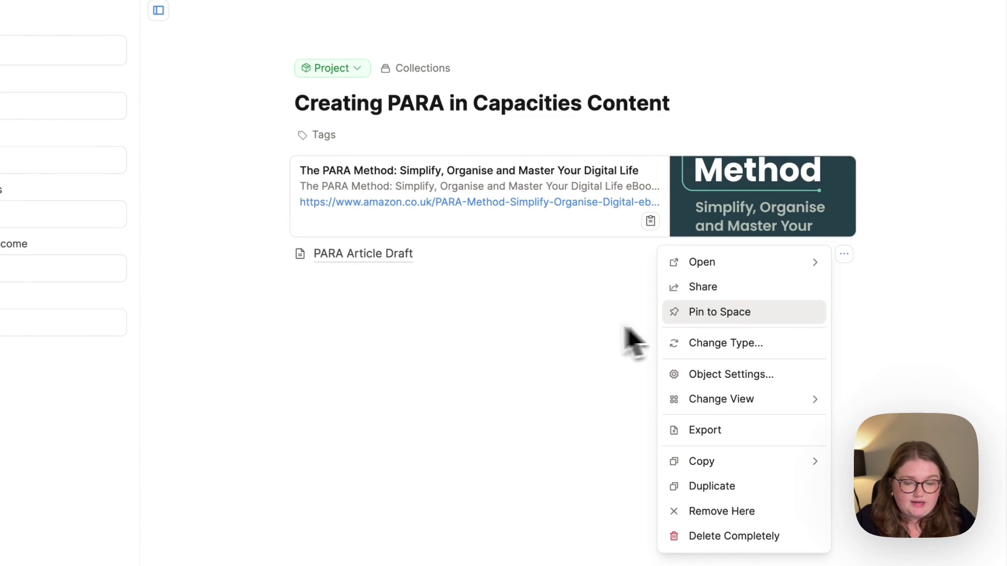
left_click(573, 342)
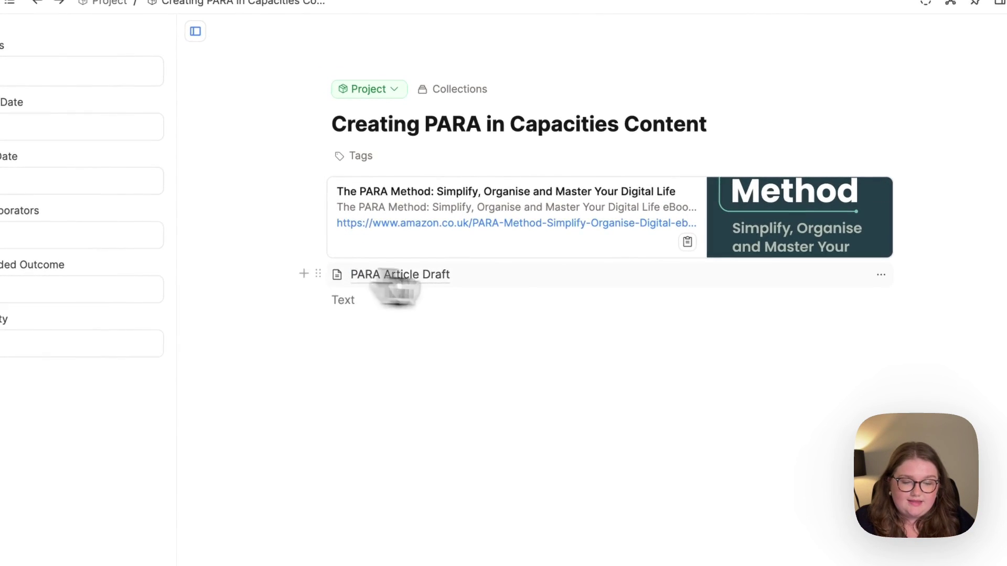
left_click(881, 274)
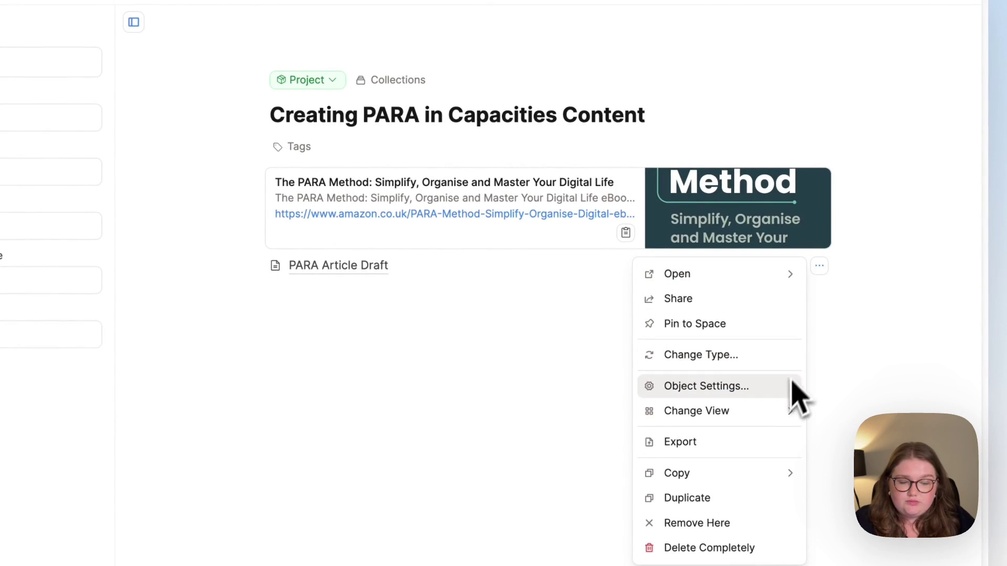
left_click(827, 295)
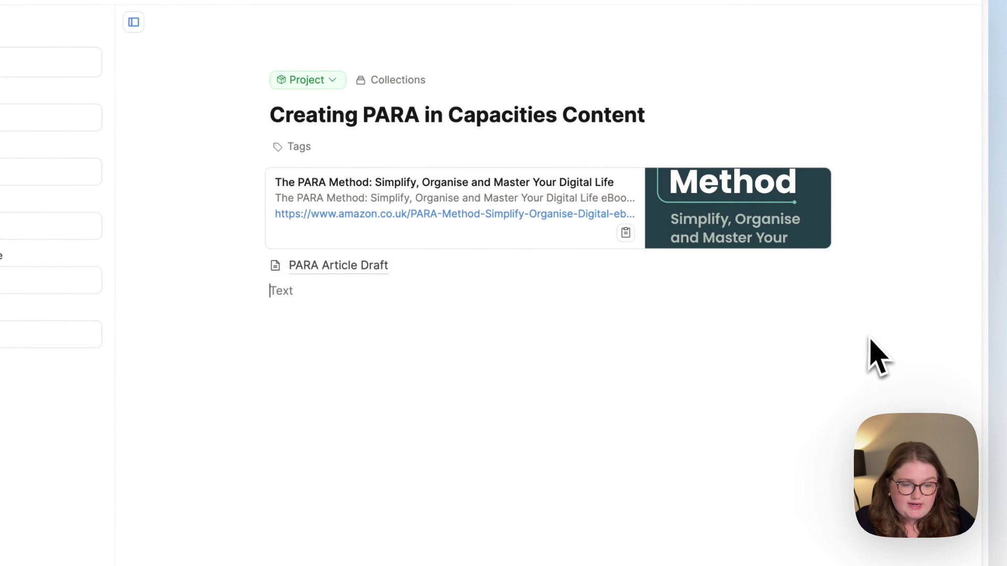
Change the PARA Article Draft link's view to Embed and expand the embedded page.
left_click(819, 266)
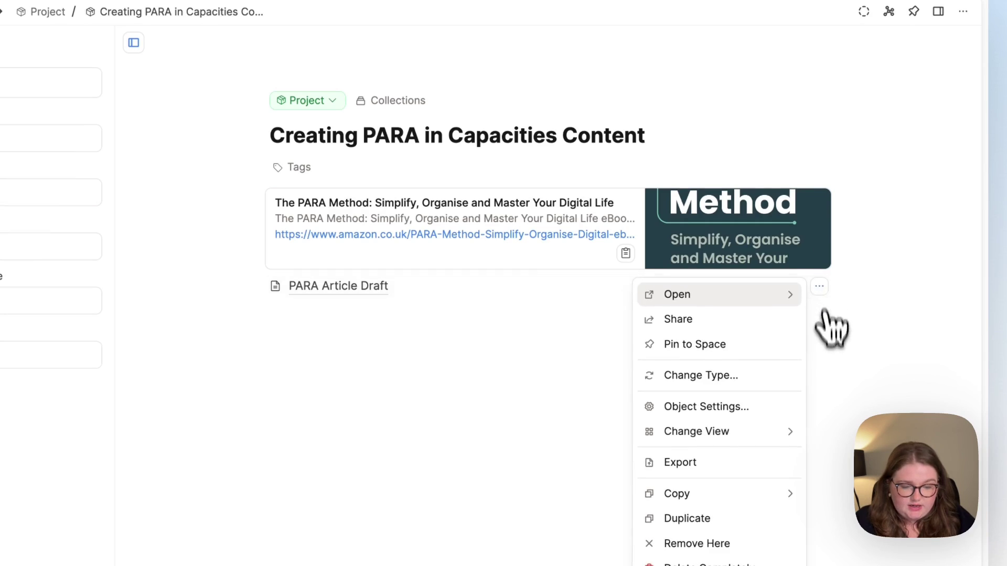
mouse_move(774, 434)
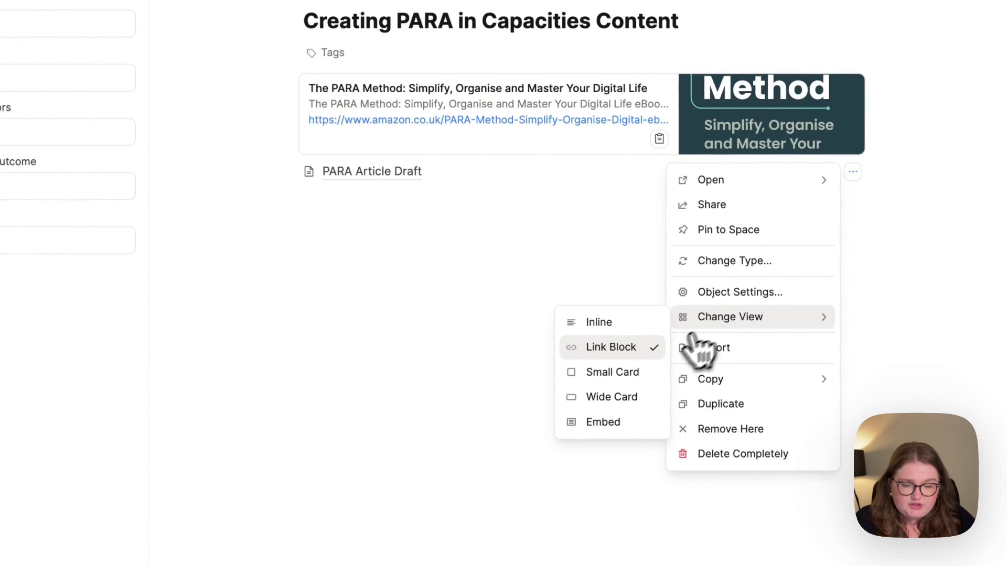
left_click(634, 426)
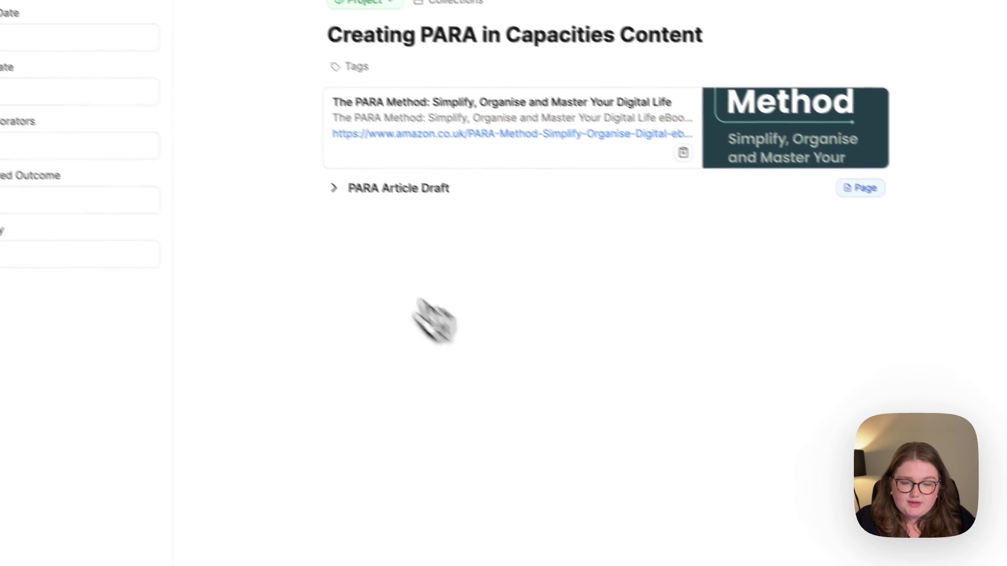
left_click(333, 187)
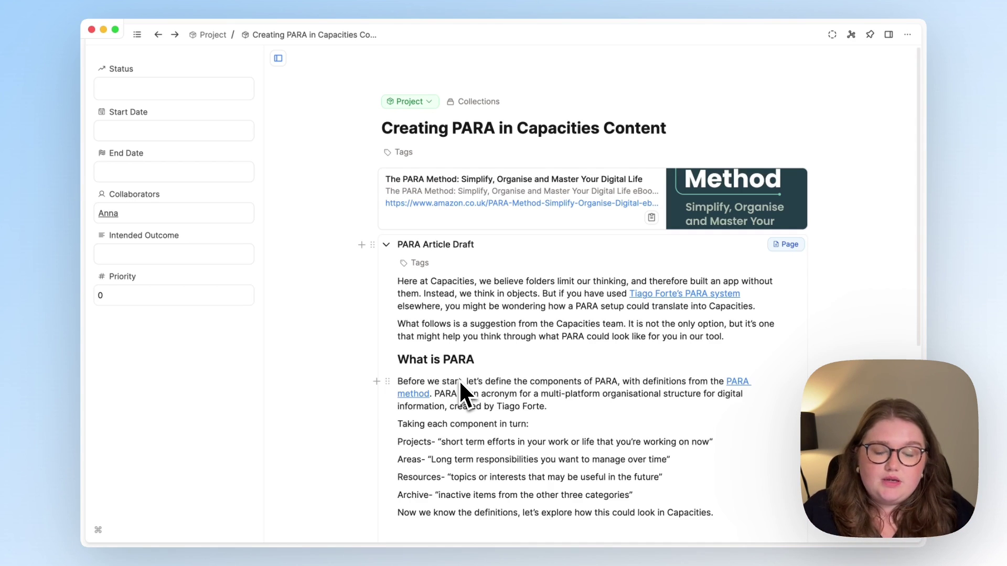
Open the PARA Method weblink side by side with the project.
scroll(498, 377, "down", 1)
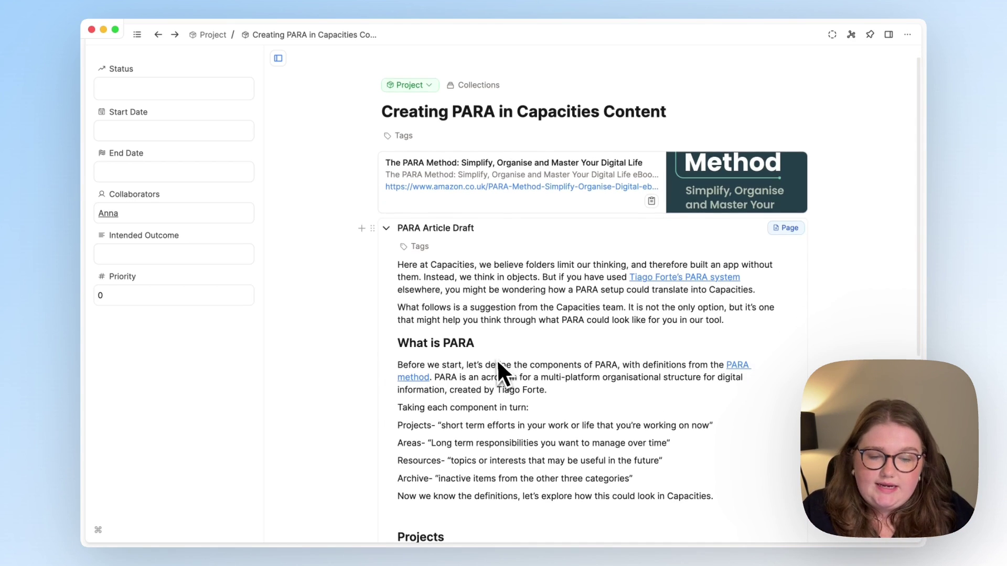
left_click(558, 202)
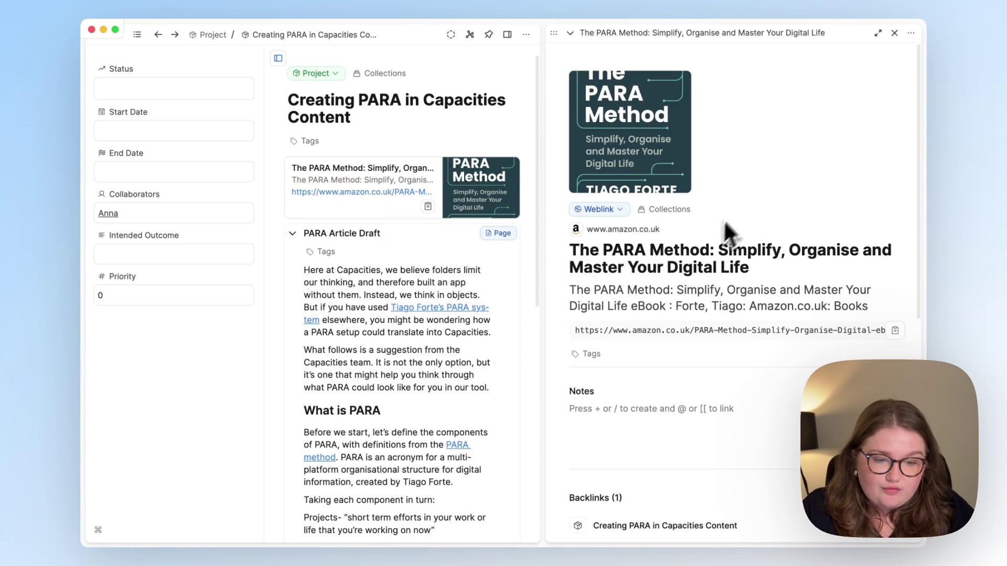
Close the side-by-side weblink and set the project's Start Date to April 4, 2024 and End Date to May 17, 2024.
left_click(894, 33)
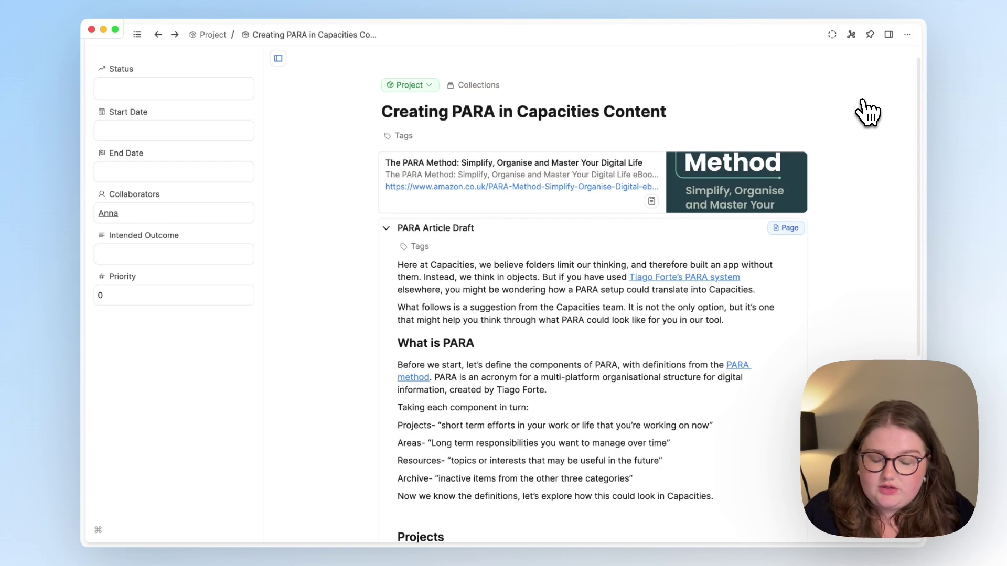
scroll(603, 319, "up", 1)
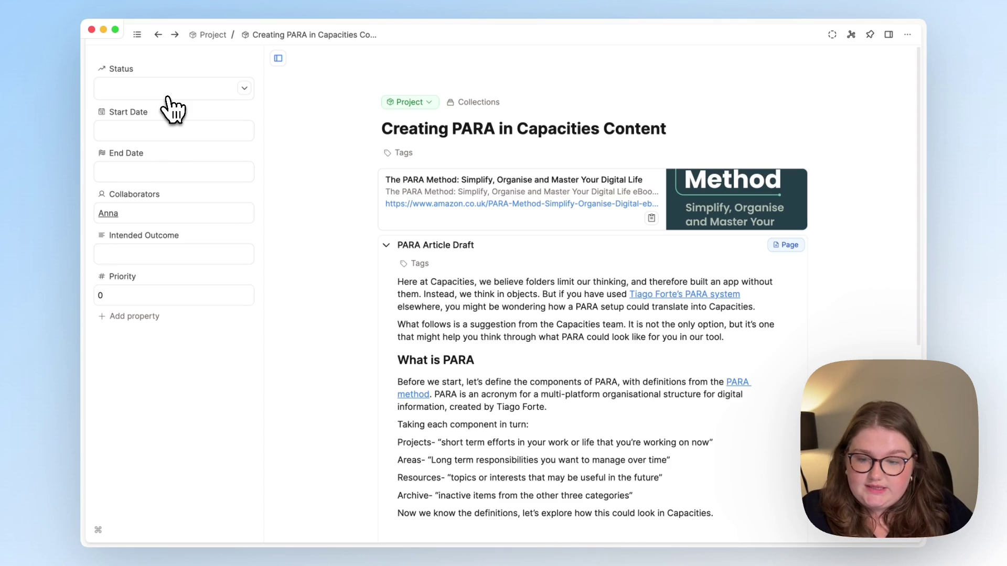
left_click(168, 130)
left_click(110, 155)
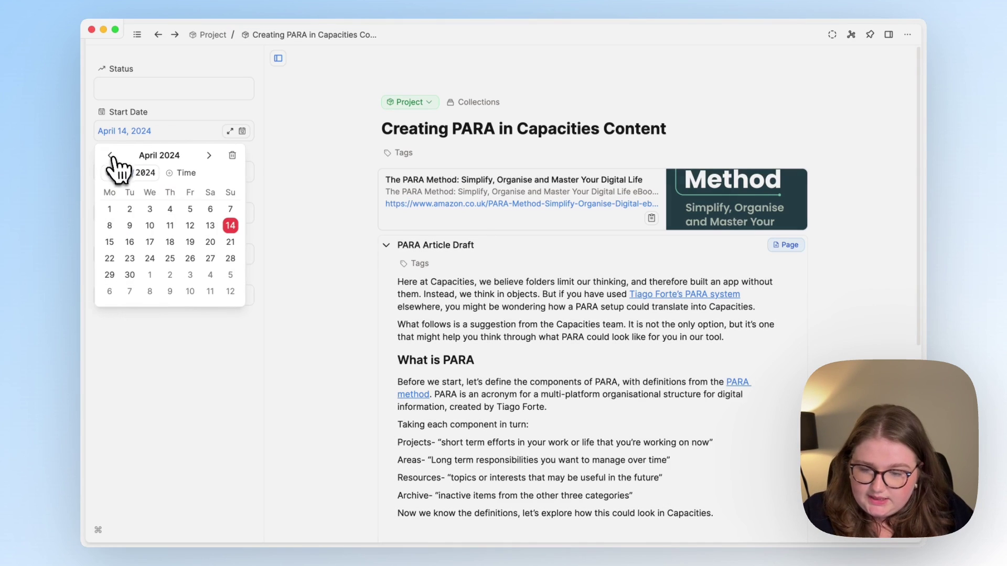
left_click(170, 209)
left_click(283, 210)
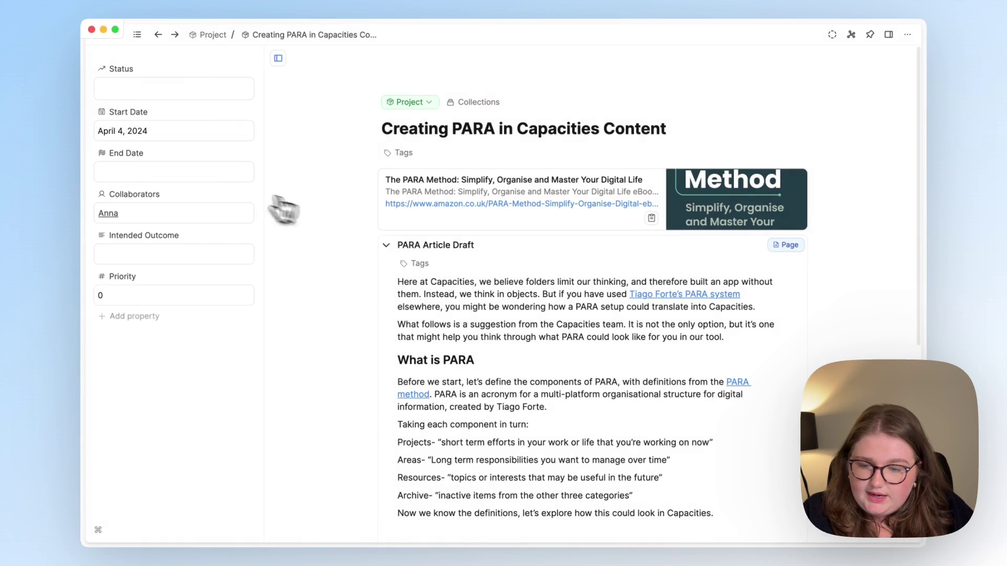
left_click(206, 173)
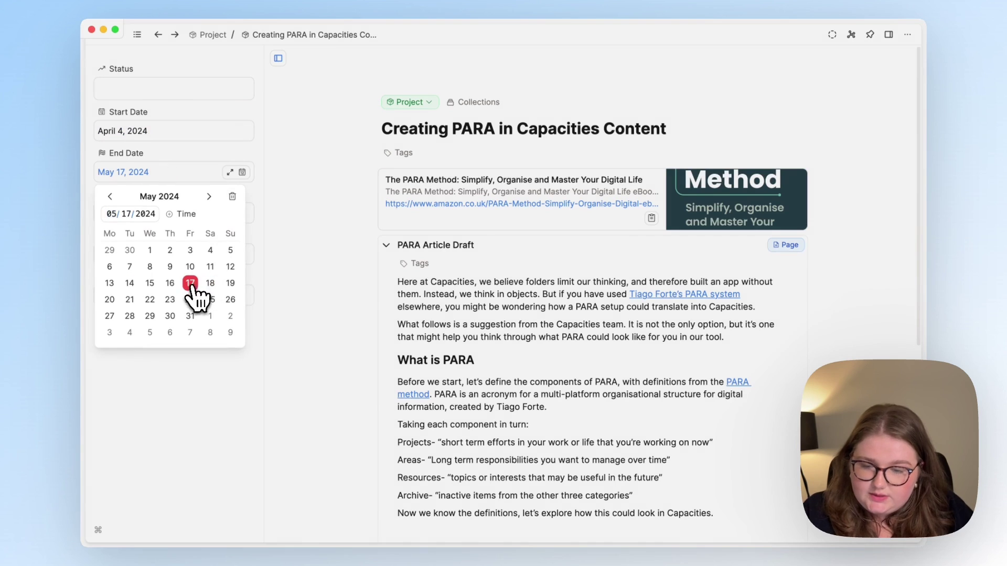
left_click(251, 278)
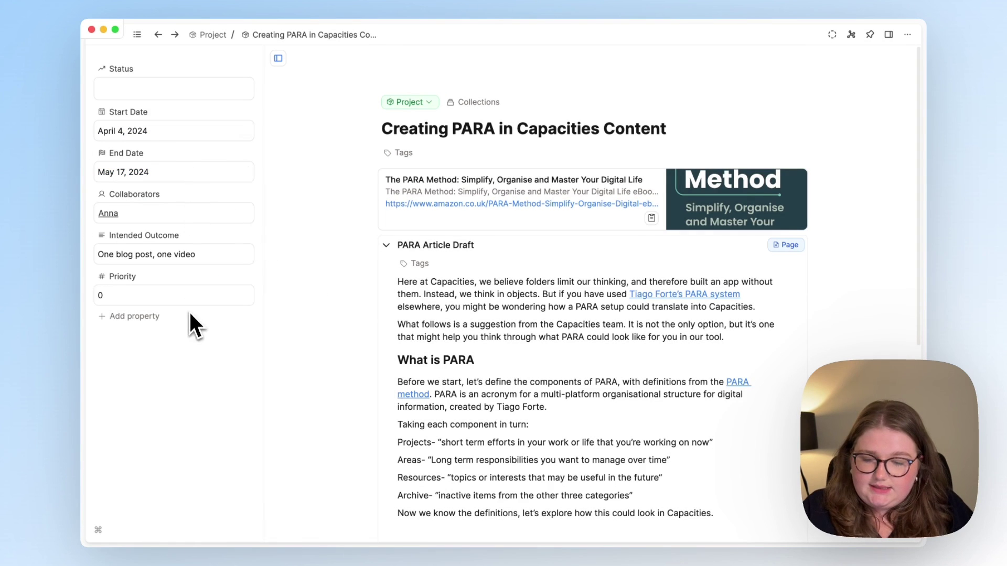
Set the PARA content project's Priority to 1.
left_click(184, 294)
key("BackSpace")
type("1")
key("Return")
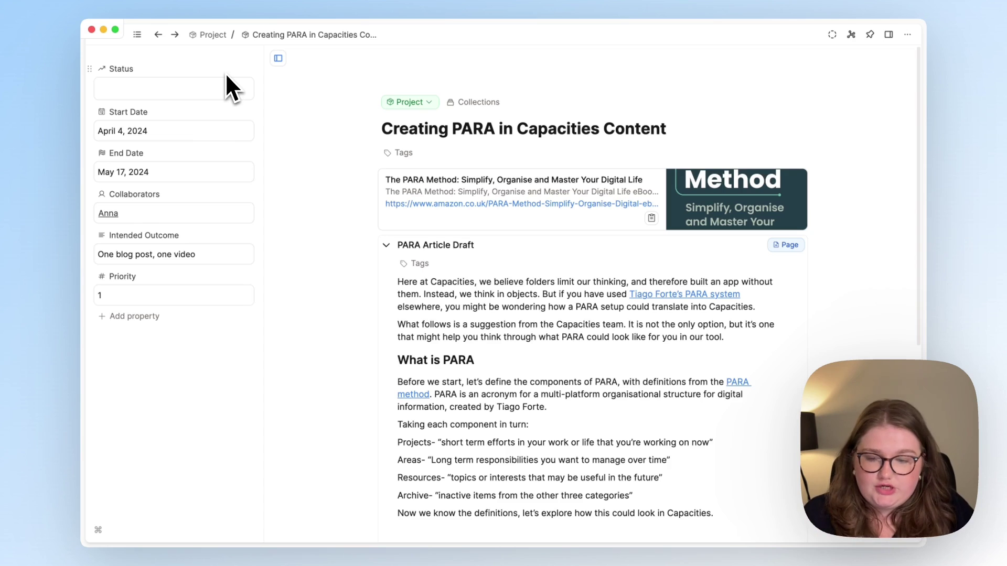
Configure the Project type's Status property to use a fixed set of tags, apply the changes, and close the settings.
left_click(212, 86)
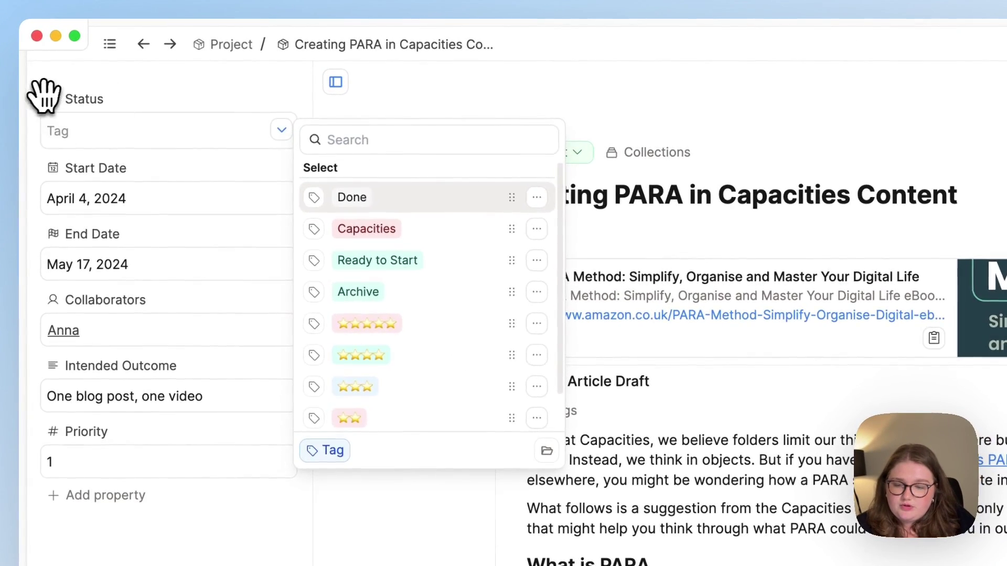
left_click(36, 96)
left_click(178, 313)
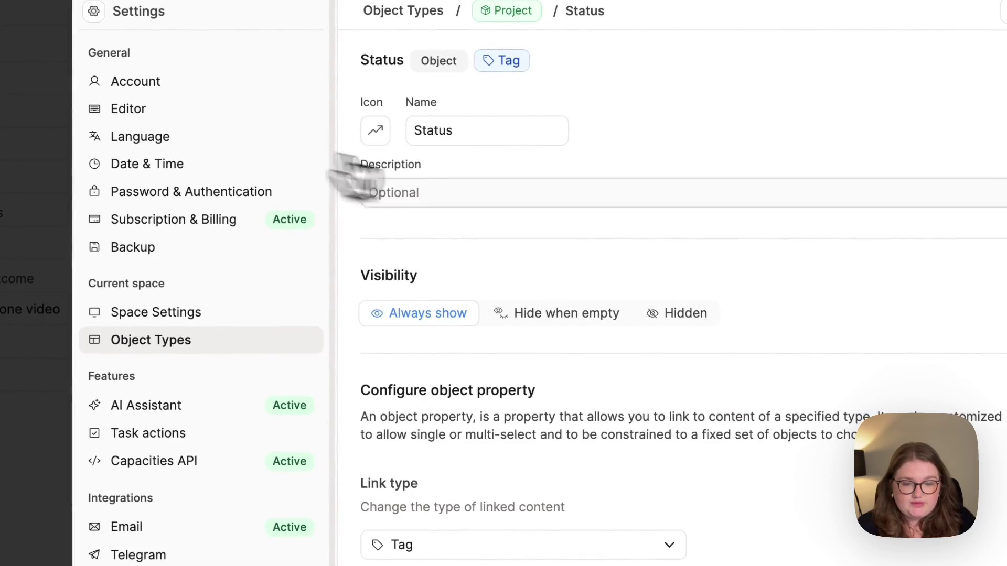
scroll(660, 232, "down", 5)
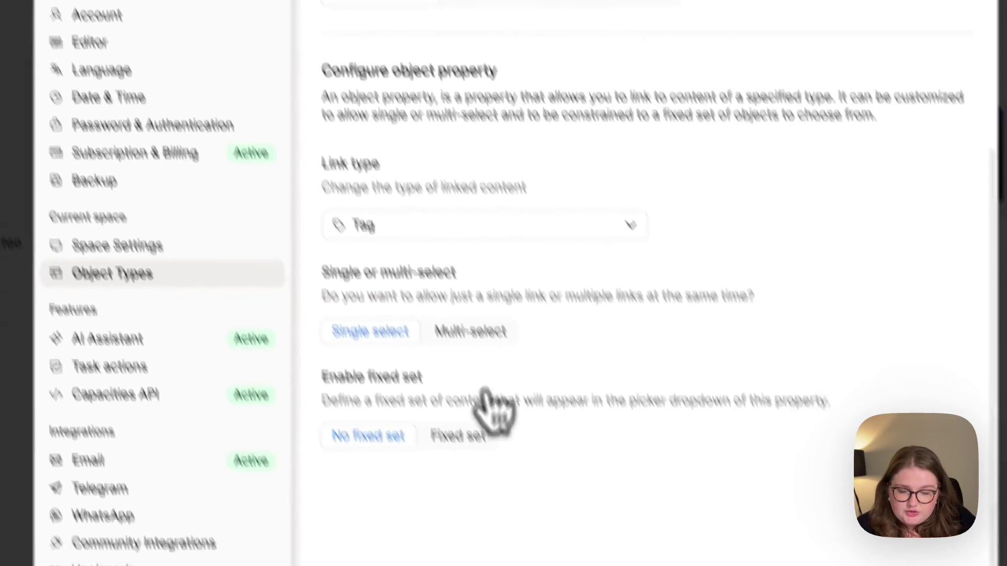
left_click(458, 435)
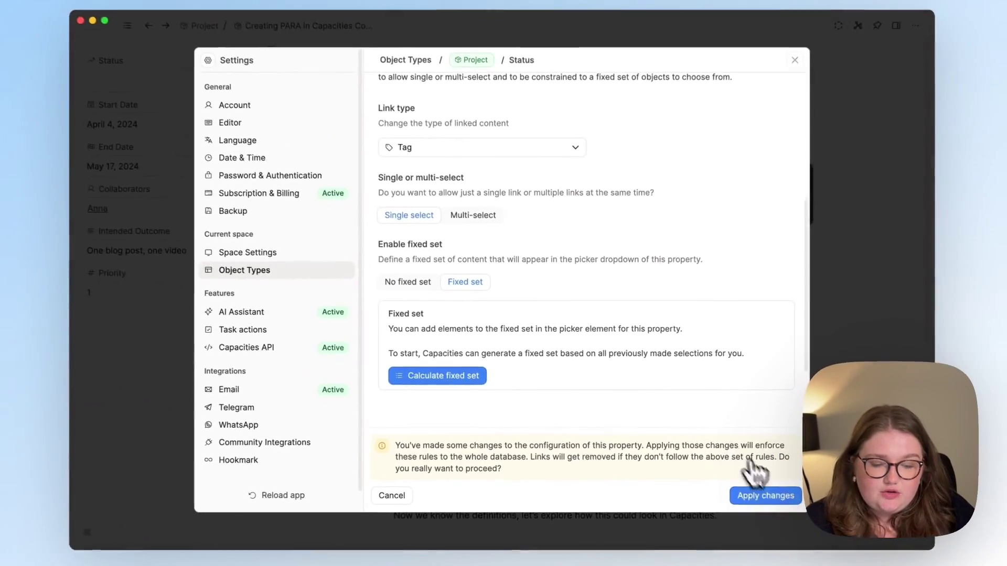
left_click(764, 496)
key("Escape")
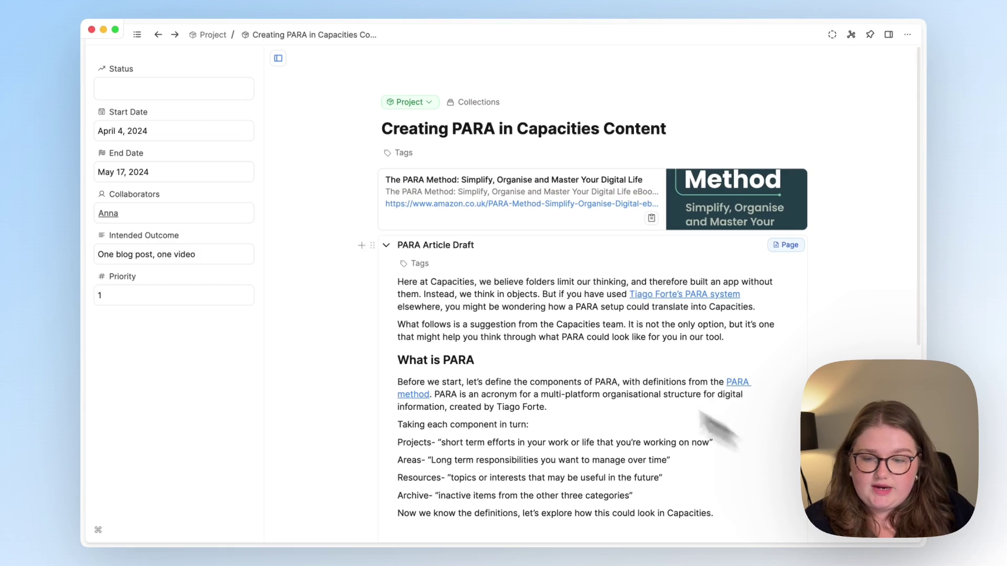
Find the In Progress tag and assign it as the PARA content project's Status.
left_click(187, 93)
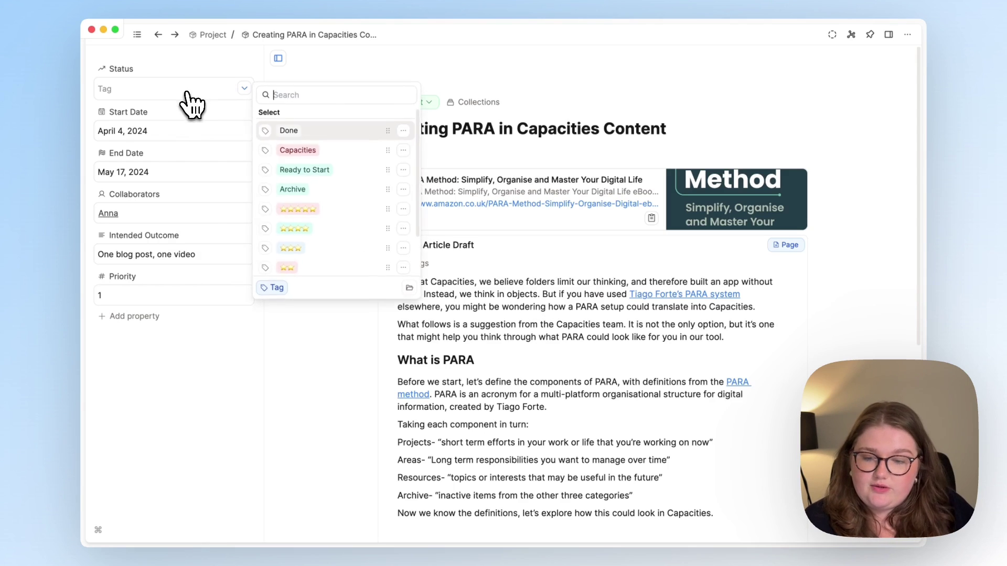
type("in p")
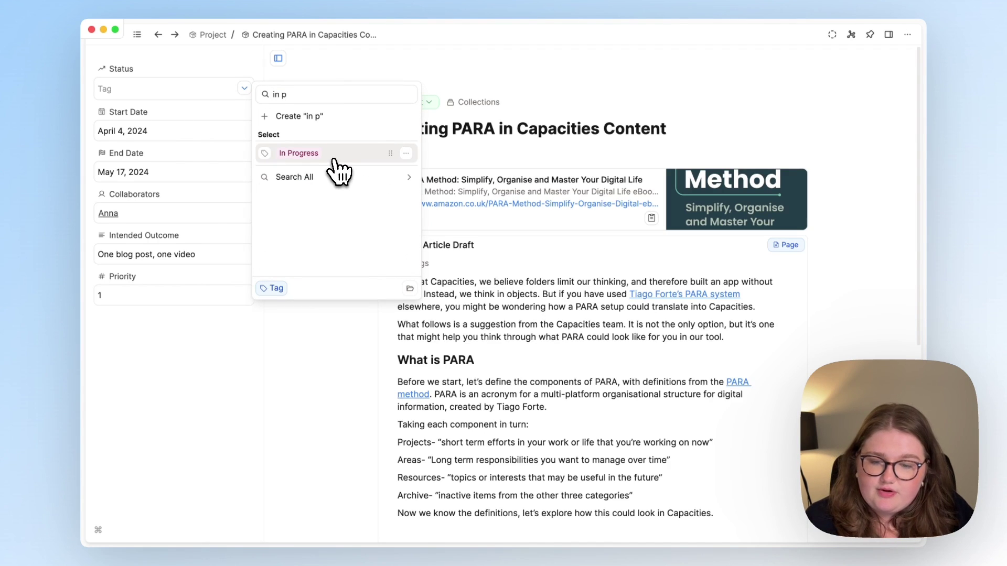
left_click(334, 157)
left_click(183, 352)
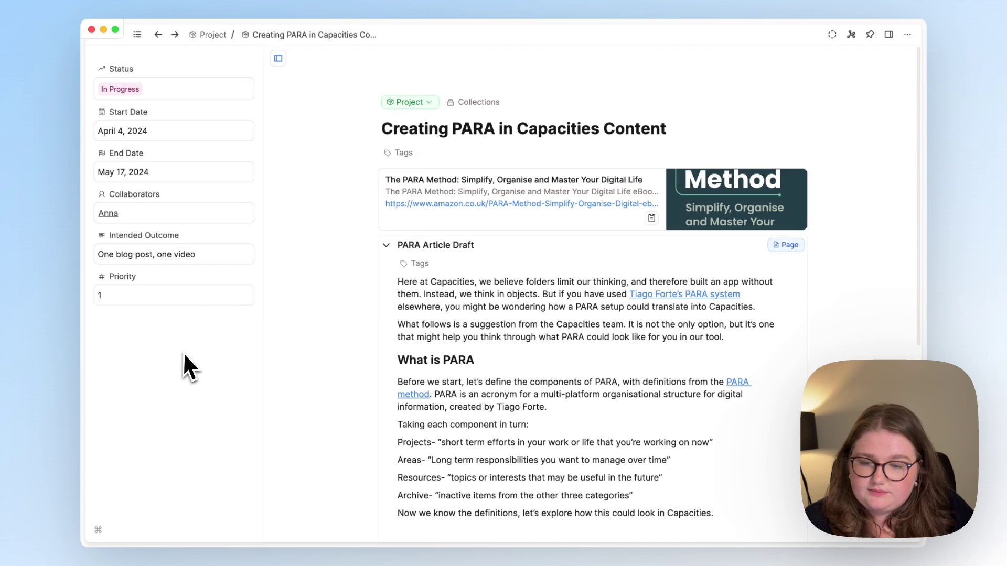
Open the London visit project at full size from the Projects overview and set its Status to on hold.
left_click(405, 102)
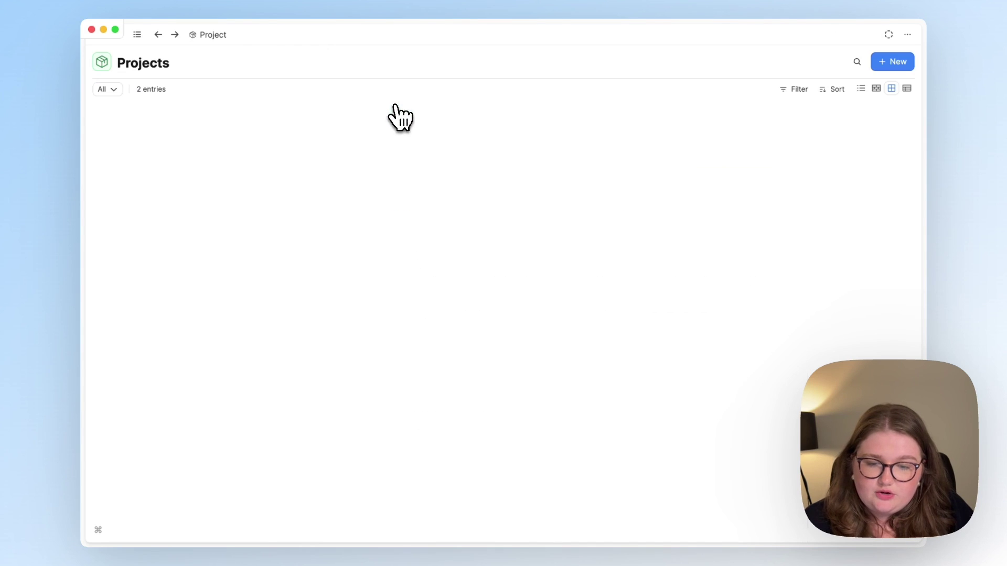
left_click(230, 194)
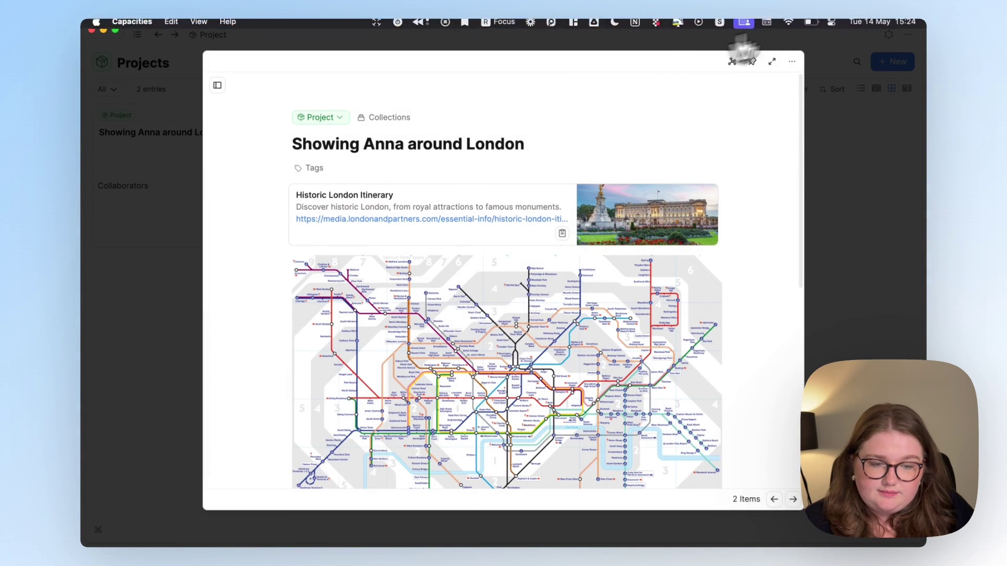
left_click(773, 62)
left_click(100, 58)
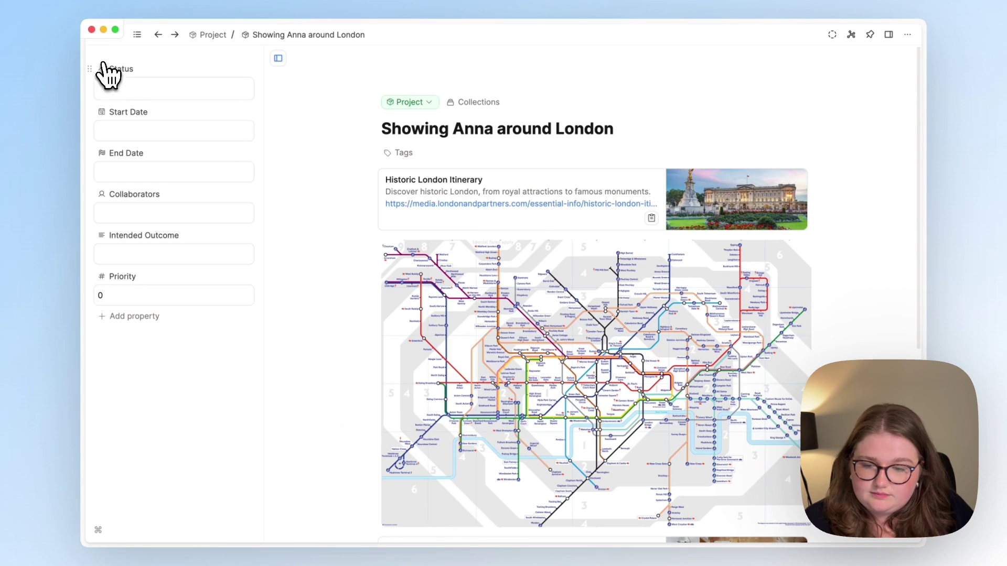
left_click(133, 90)
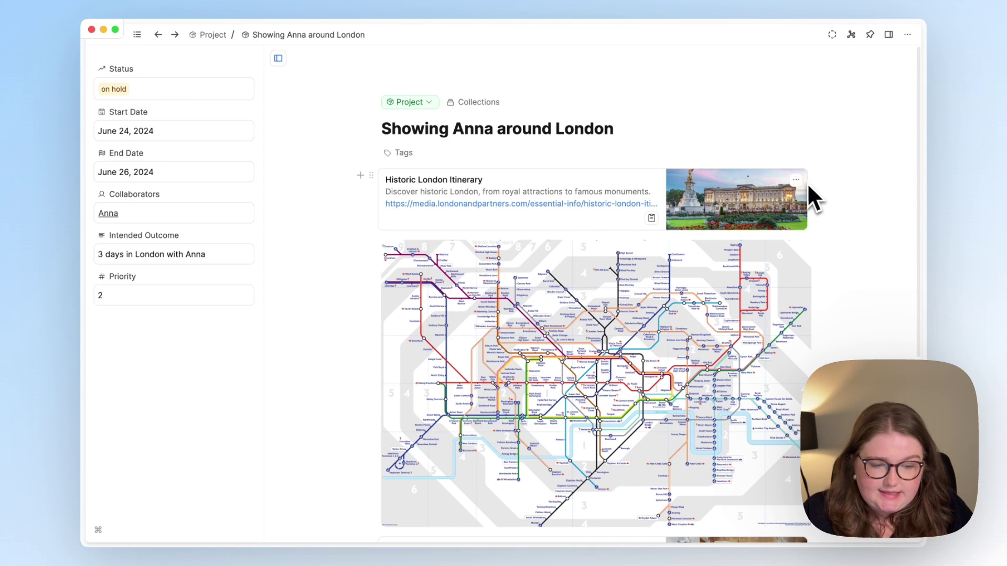
Change the Historic London Itinerary weblink's view to Small Card.
scroll(787, 225, "down", 4)
scroll(776, 258, "up", 1)
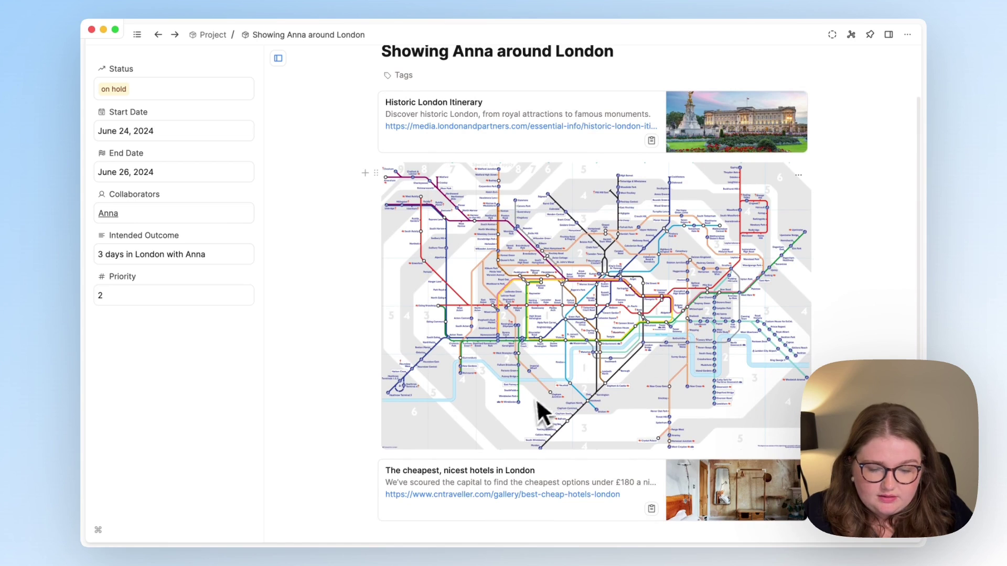
scroll(525, 430, "up", 3)
scroll(475, 462, "up", 1)
left_click(796, 180)
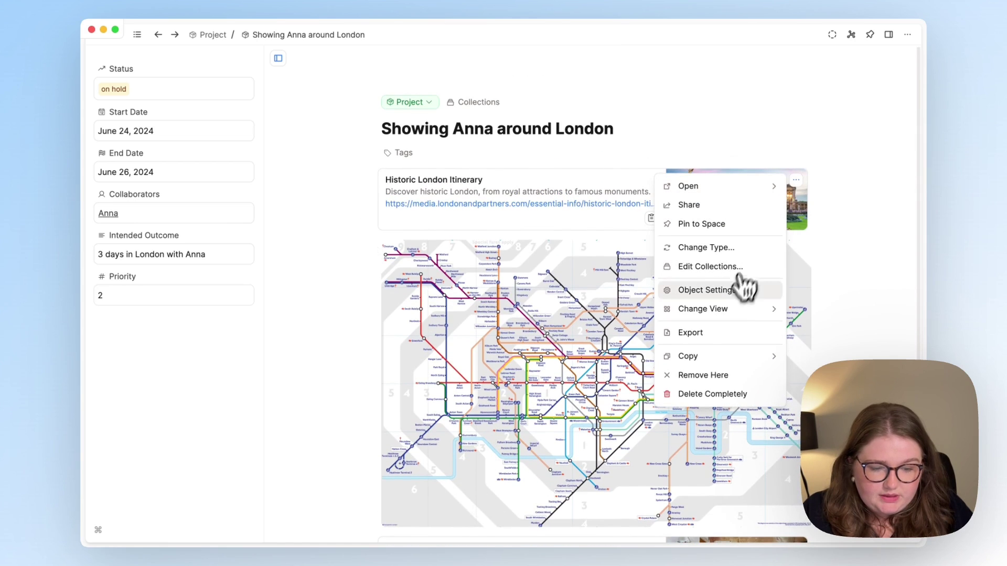
mouse_move(730, 315)
left_click(642, 350)
Change the view of the weblink about the cheapest, nicest hotels in London to Small Card.
scroll(641, 360, "down", 5)
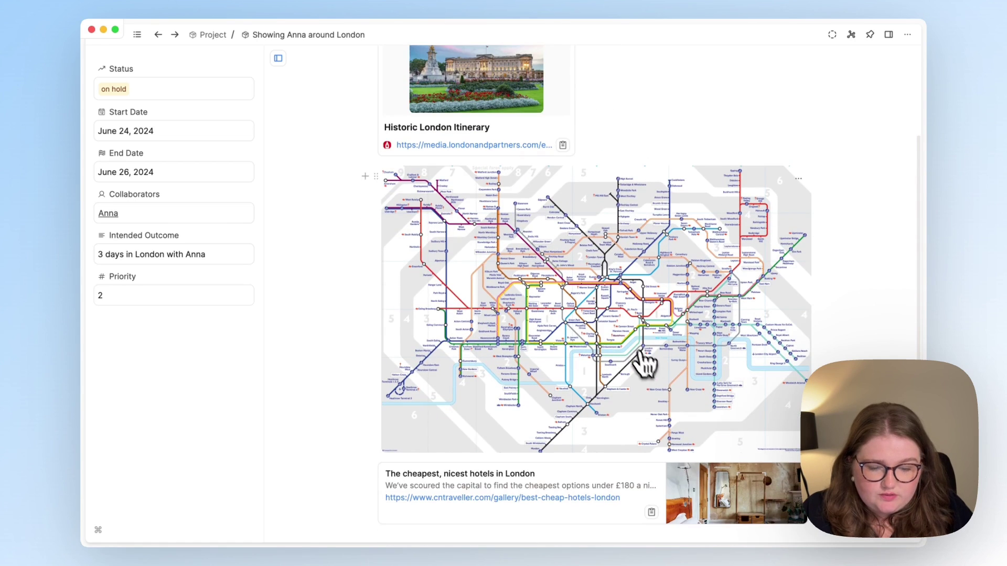
left_click(794, 473)
mouse_move(716, 386)
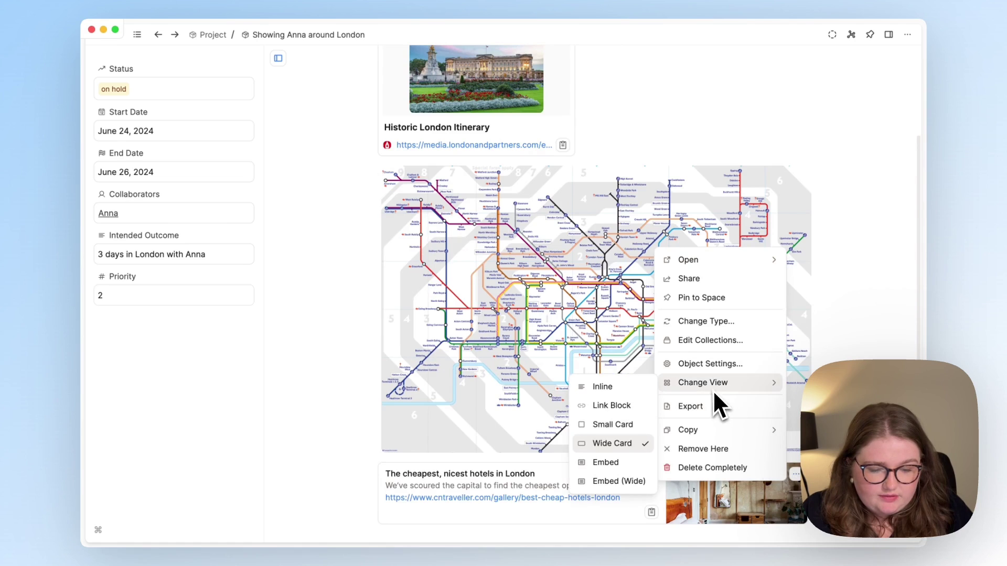
left_click(639, 429)
Arrange the hotels card and the Tube map image beside the Historic London Itinerary card to form a three-column row.
scroll(819, 181, "up", 1)
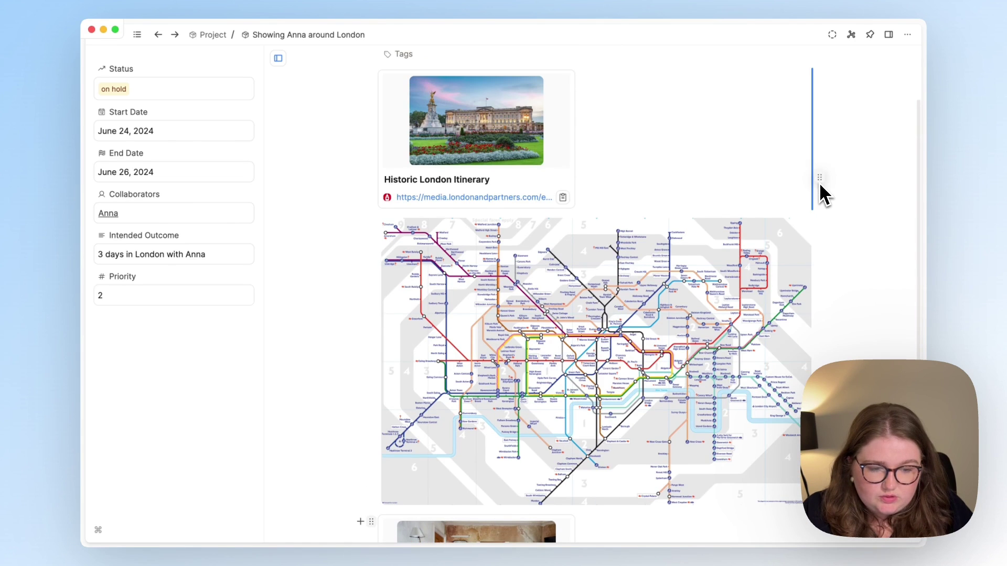
left_click(506, 471)
scroll(389, 521, "down", 1)
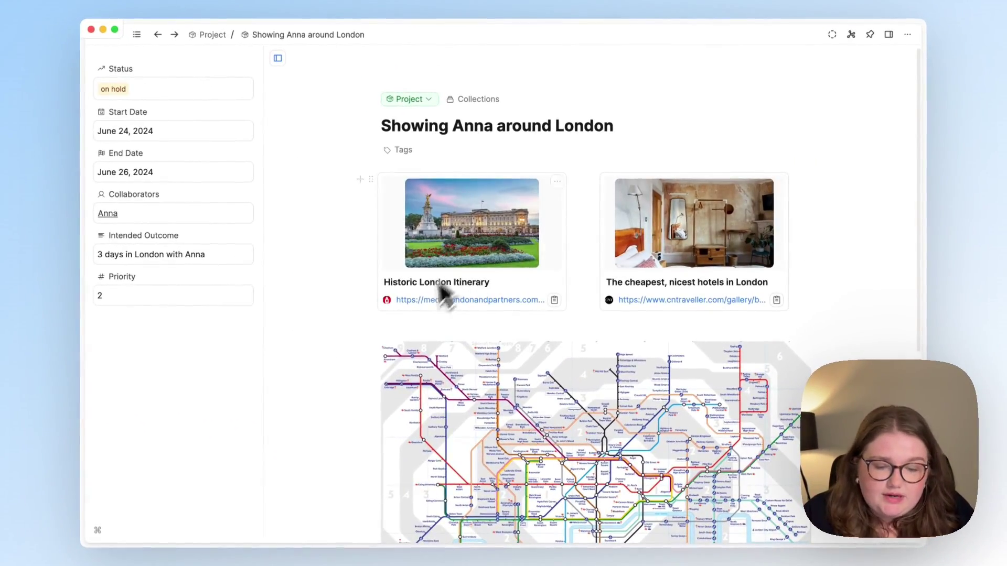
left_click_drag(373, 348, 808, 211)
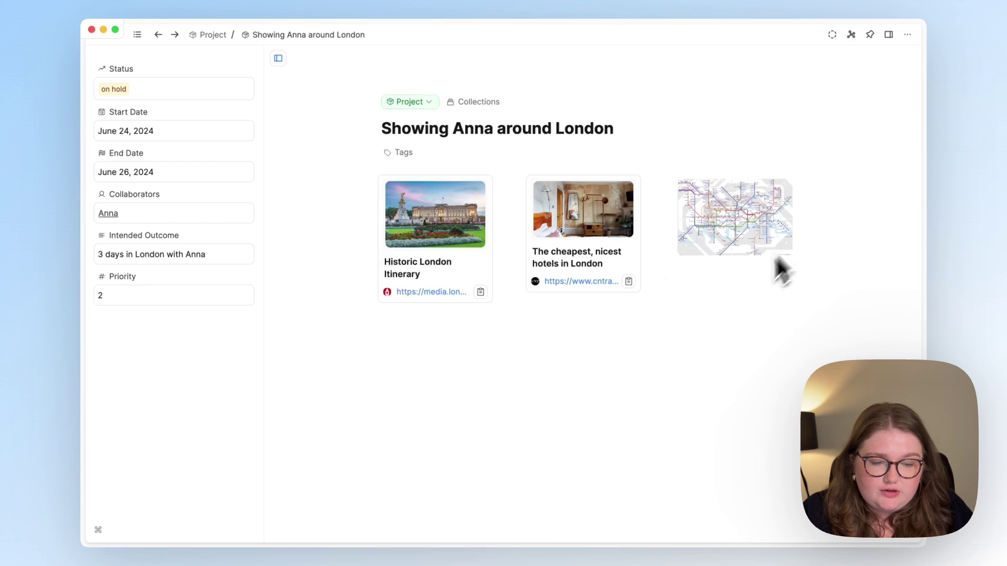
Switch the London project page to the wide layout and place the cursor in the empty space below the columns.
left_click(534, 86)
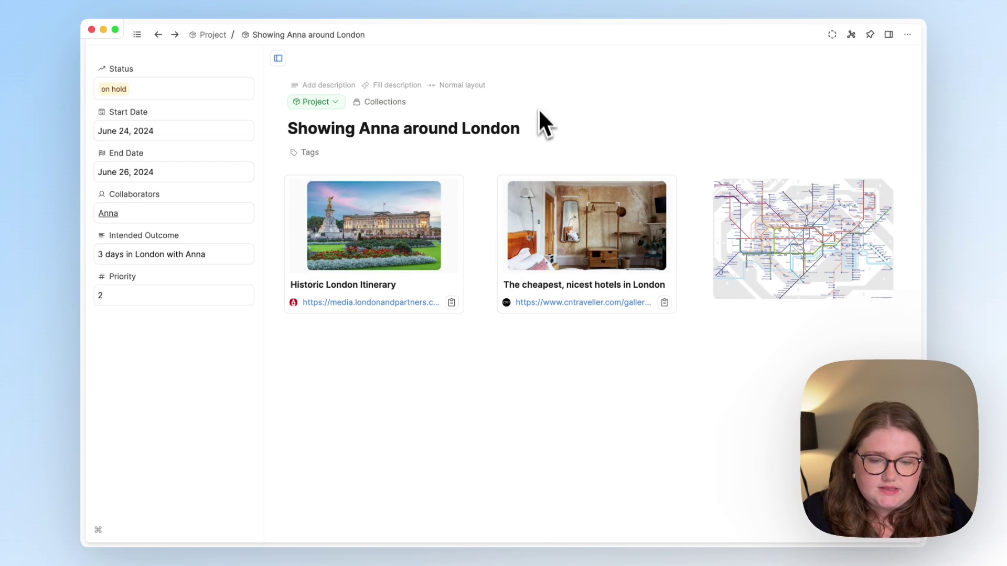
left_click(449, 86)
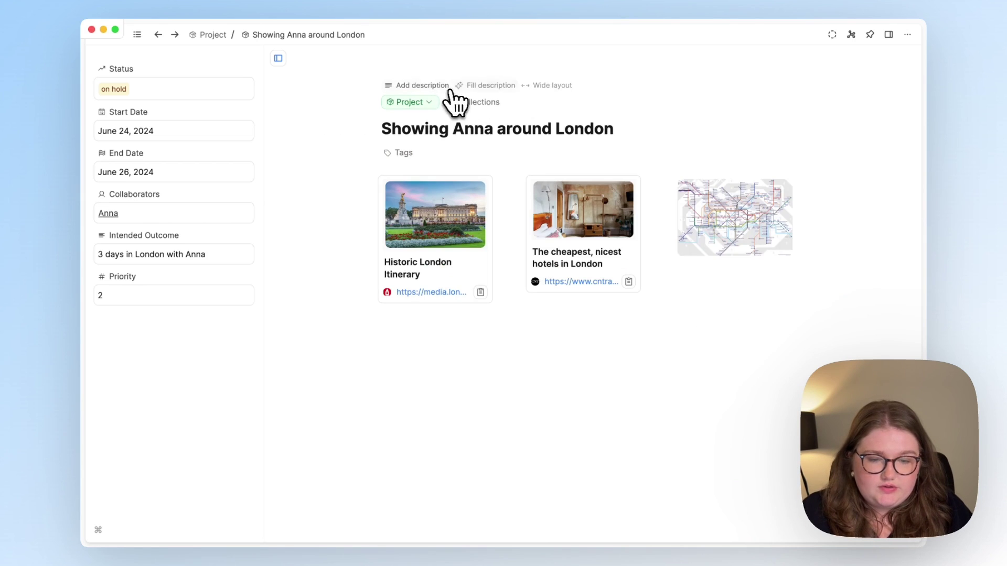
left_click(534, 86)
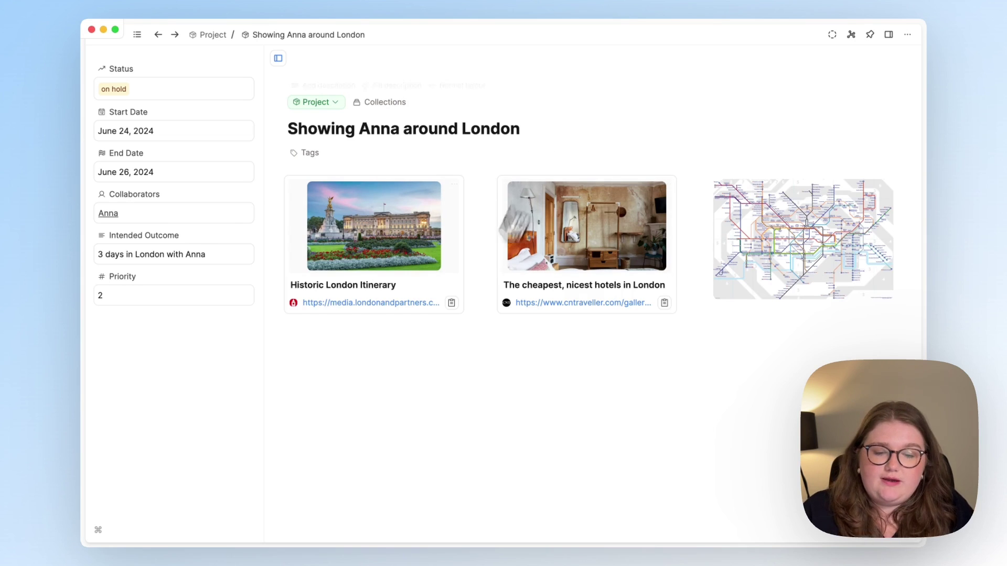
left_click(364, 335)
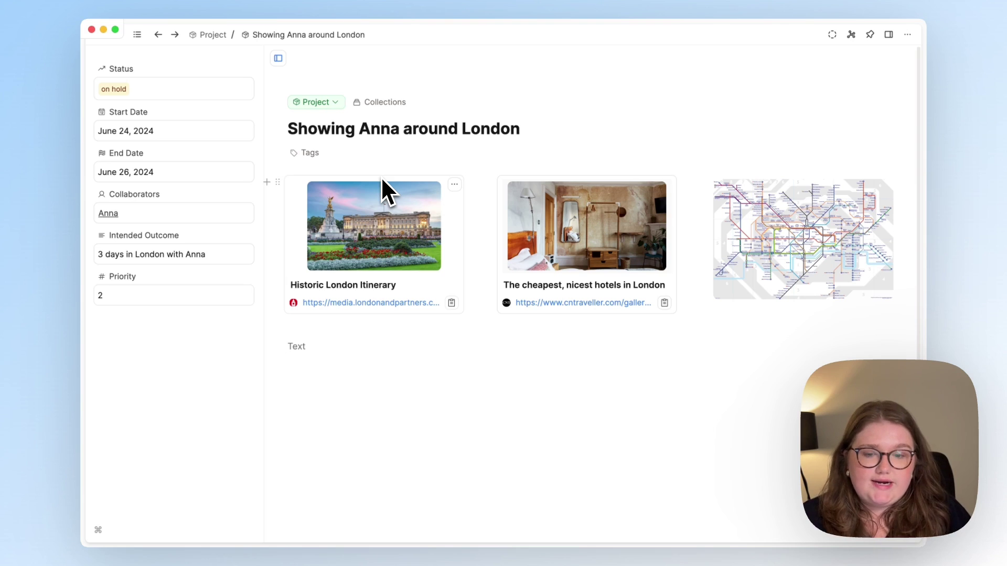
Return to the Projects overview and compare its list, card and table views, finishing on the compact card view.
mouse_move(326, 120)
key("super+bracketleft")
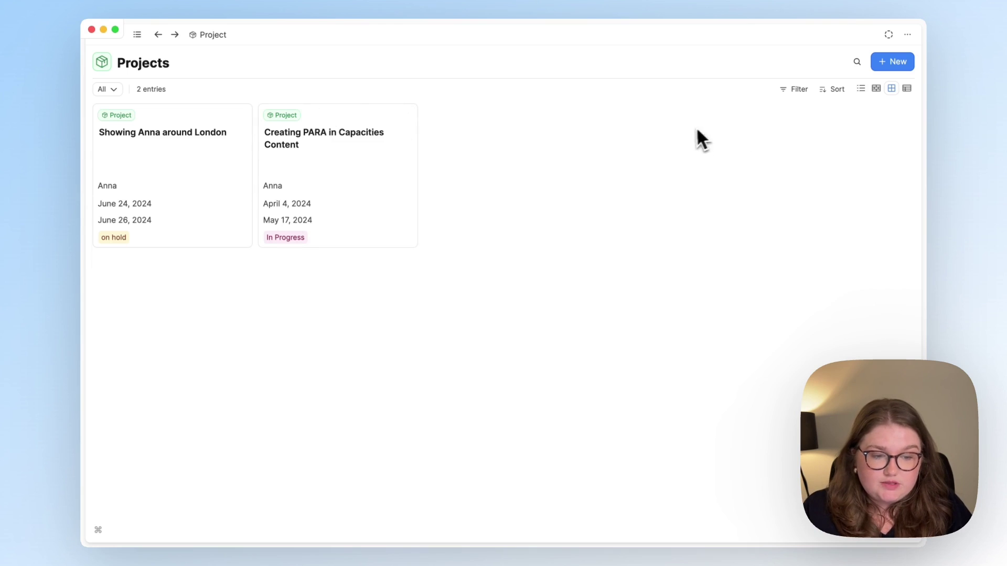
left_click(861, 89)
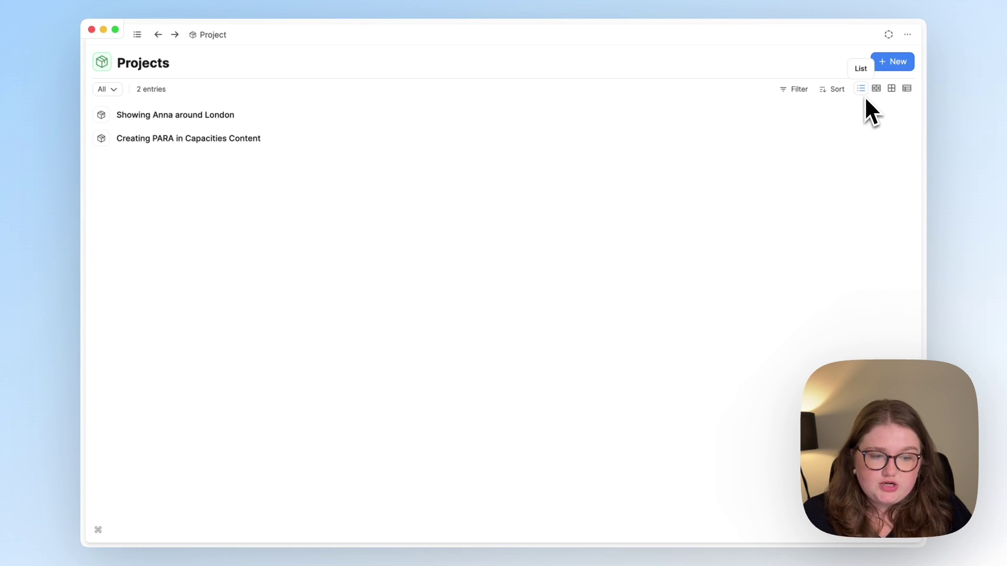
left_click(877, 89)
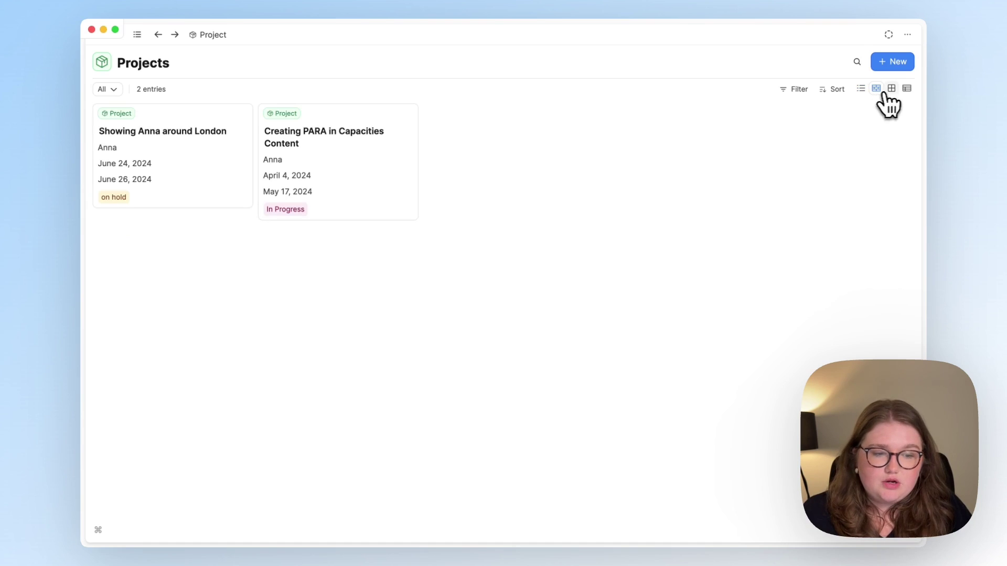
left_click(892, 90)
left_click(907, 89)
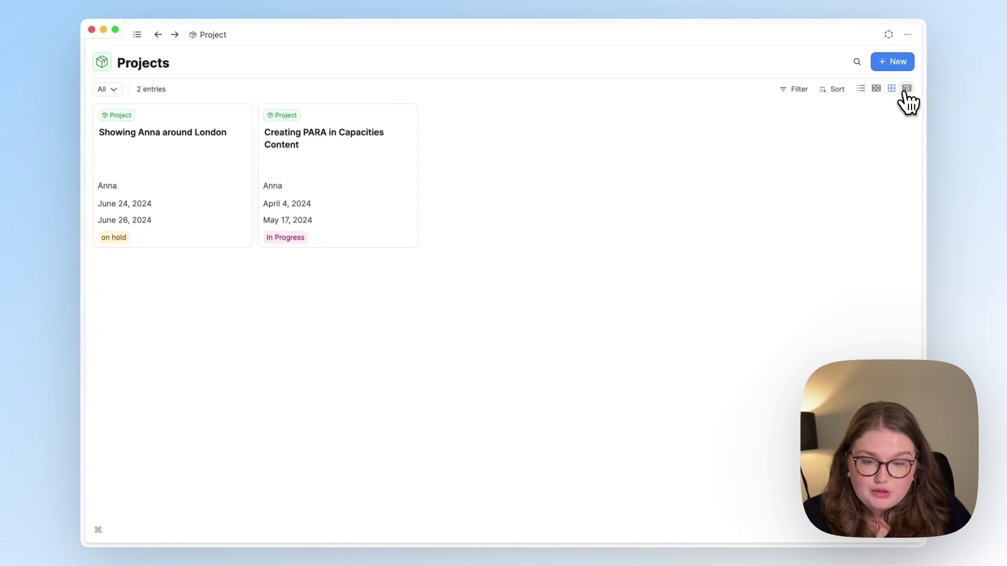
left_click(877, 89)
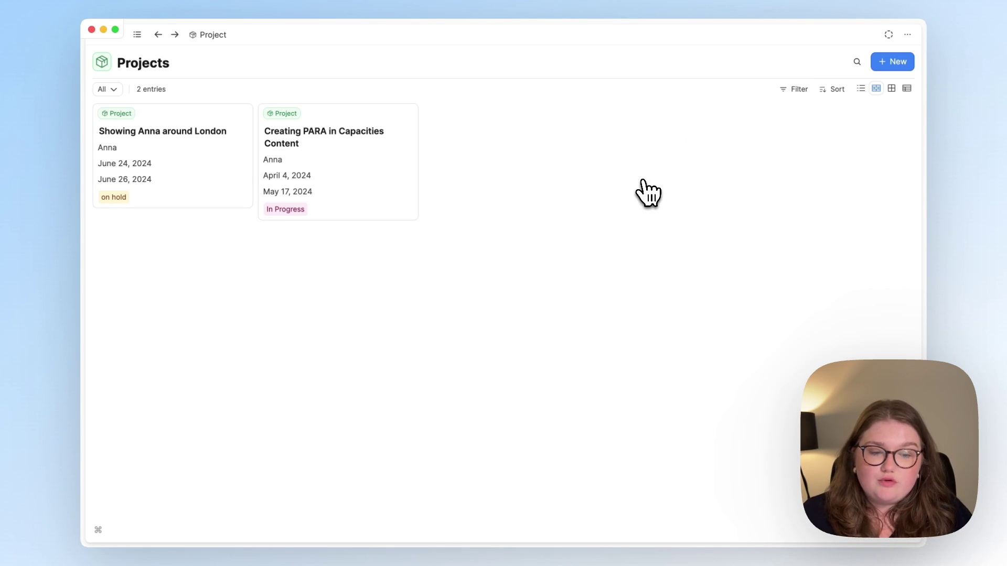
Open the Creating PARA in Capacities Content project, view its In Progress tag page, and return to the project.
left_click(336, 157)
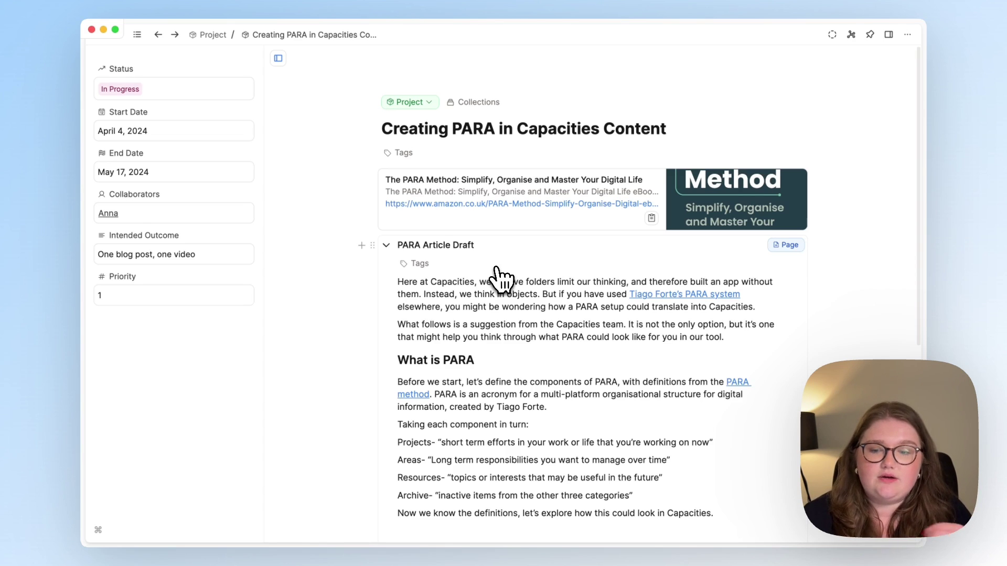
left_click(130, 90)
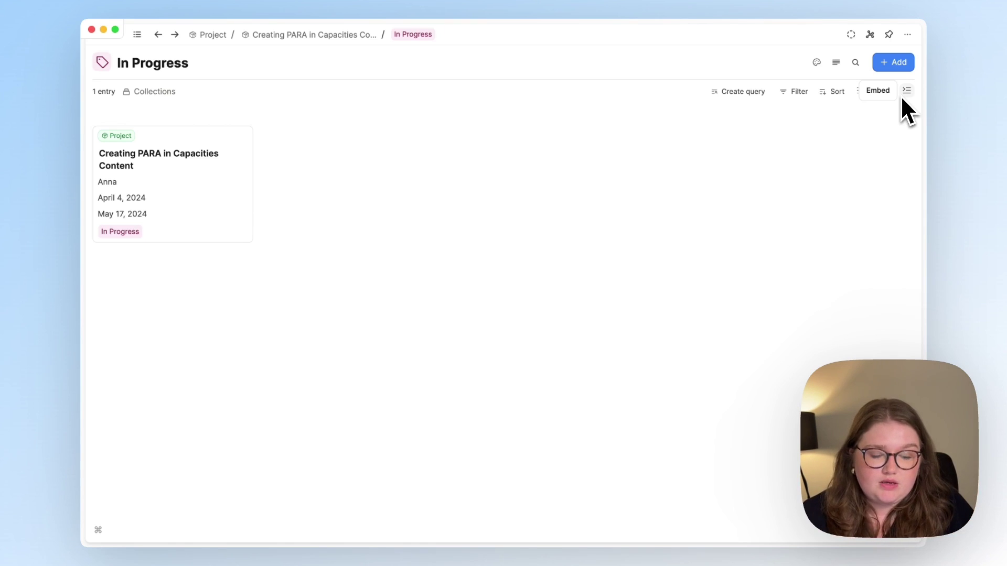
key("super+bracketleft")
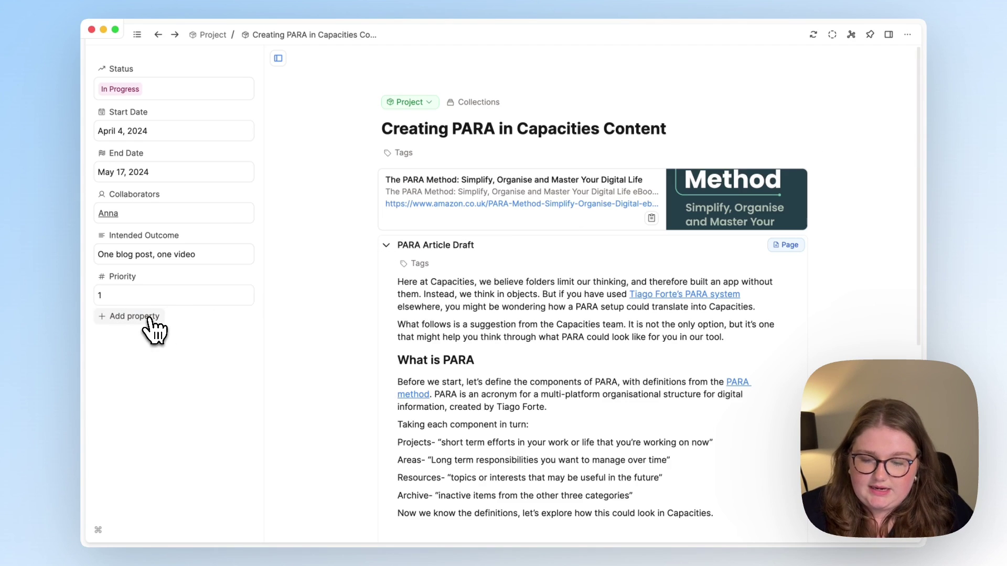
Add a multi-select tag property named Area to the Project type, restricted to a fixed set, and apply the changes.
left_click(149, 320)
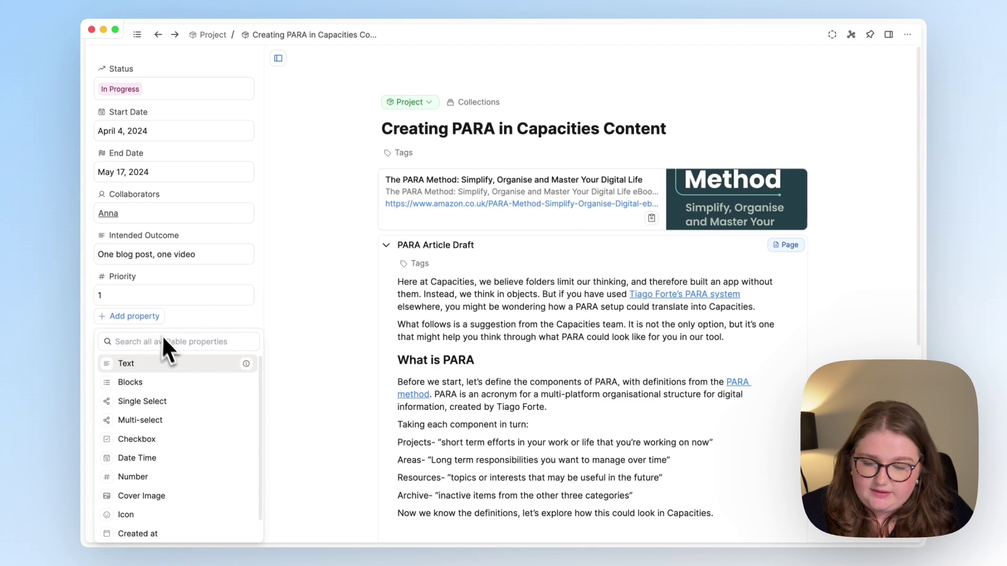
left_click(182, 420)
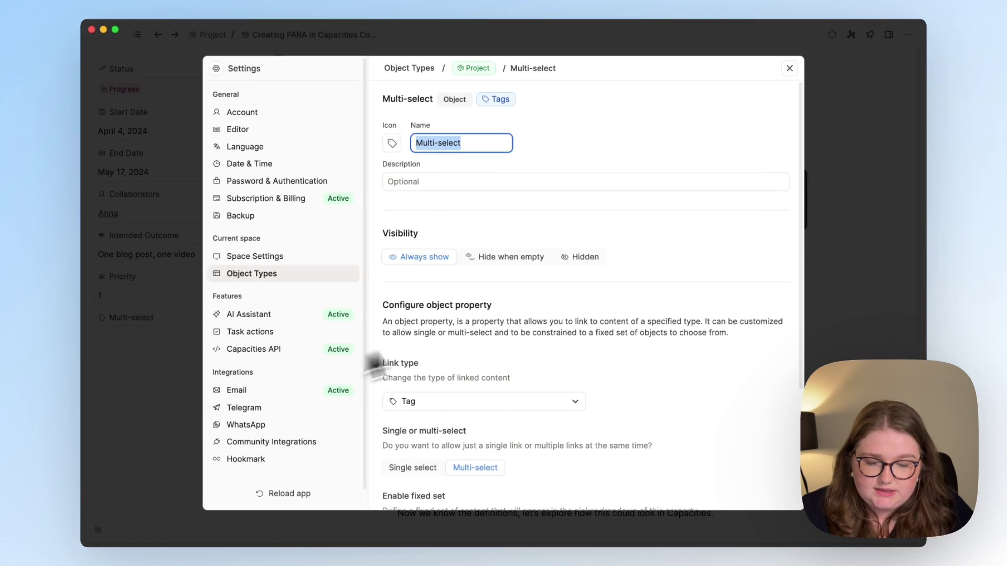
type("Area")
scroll(496, 394, "down", 2)
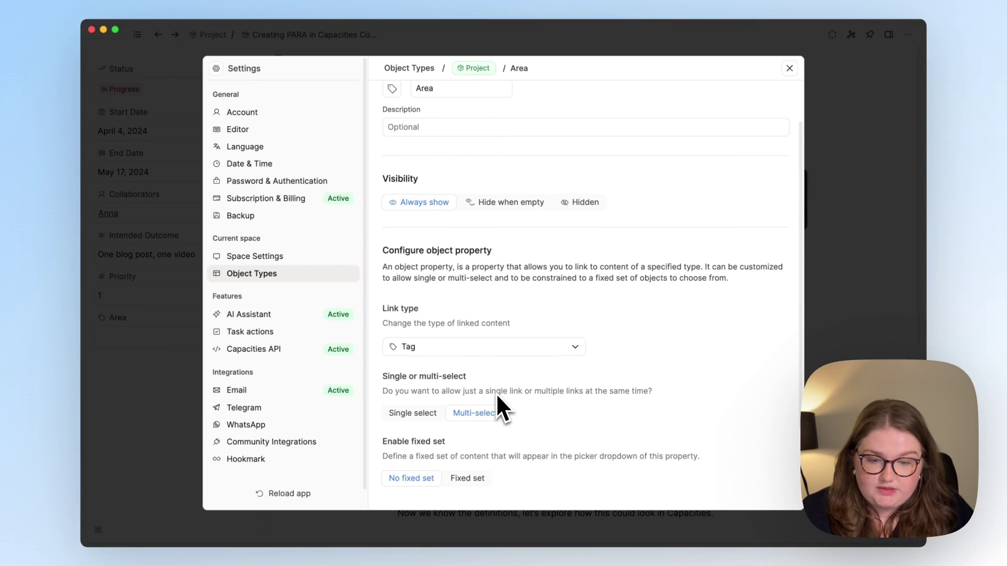
scroll(496, 392, "down", 3)
left_click(483, 390)
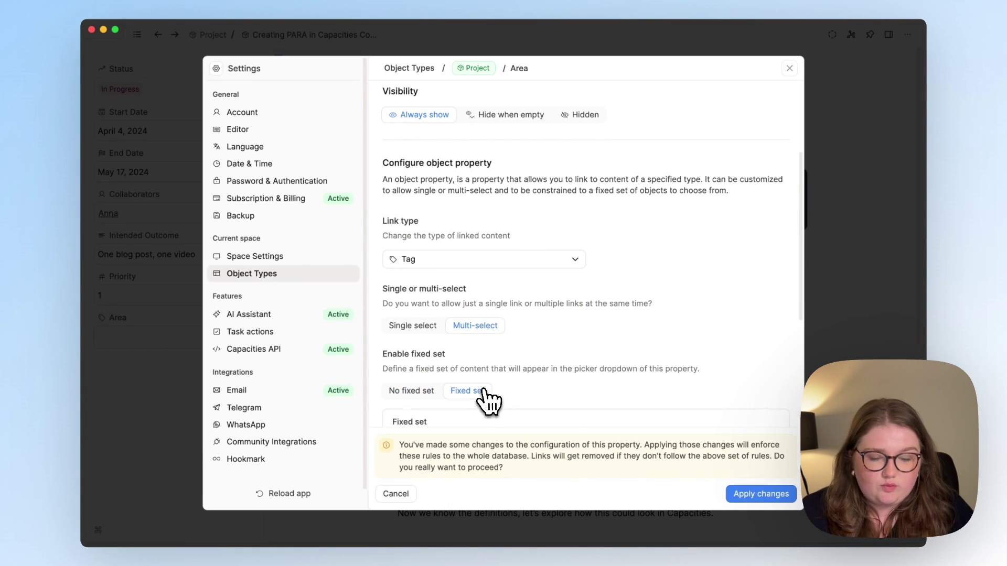
left_click(784, 497)
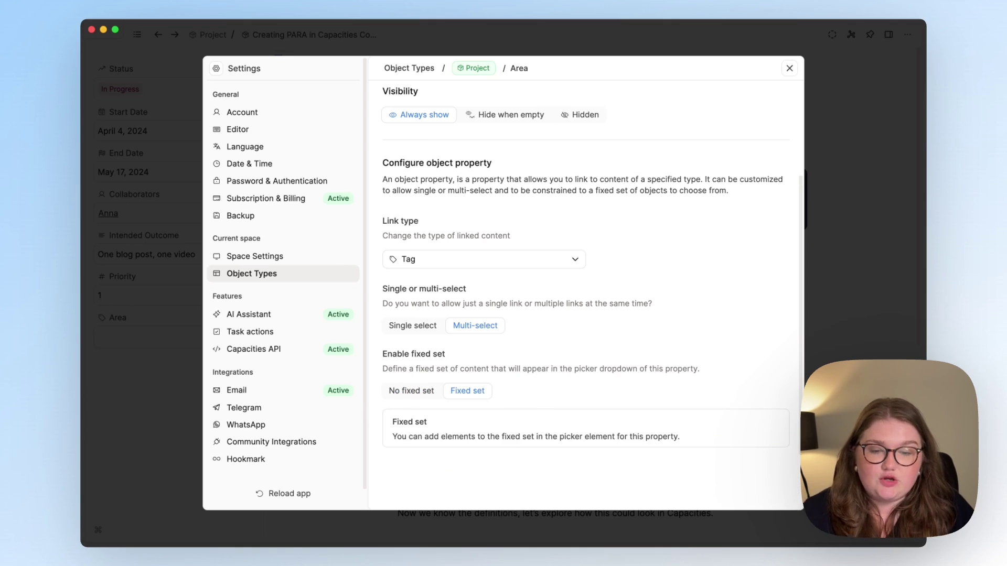
key("Escape")
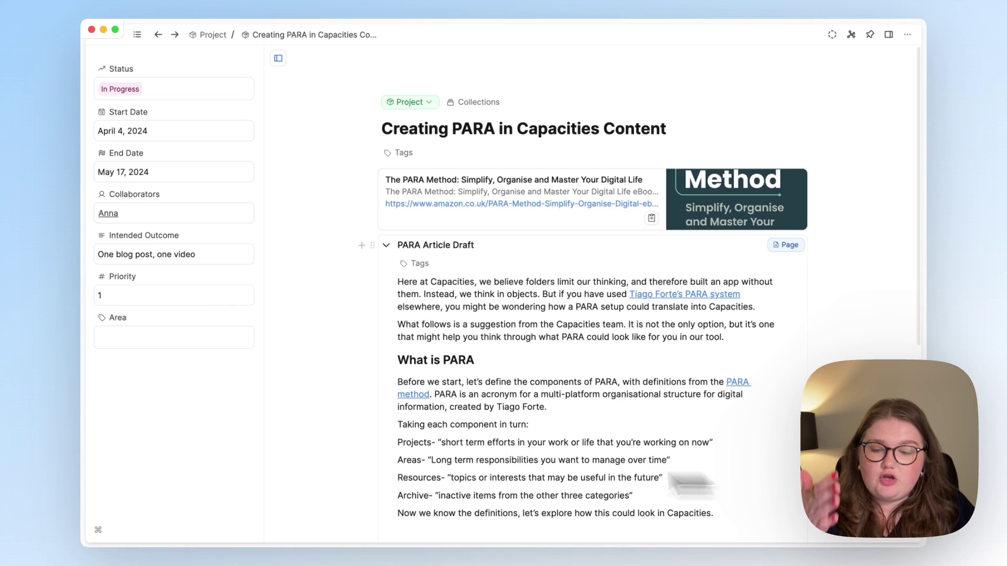
Set the PARA project's Area to the existing Capacities tag.
left_click(142, 348)
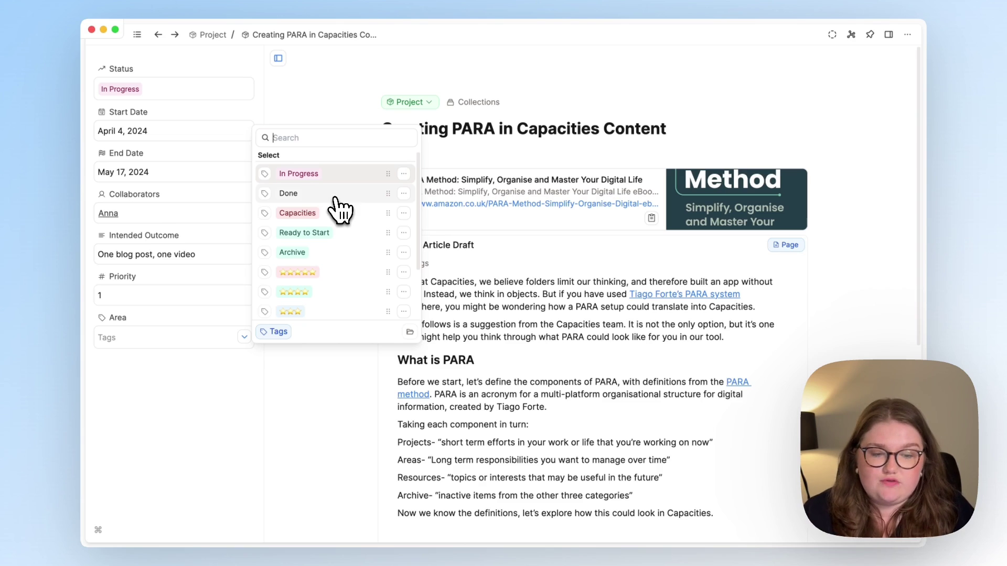
type("Capacities")
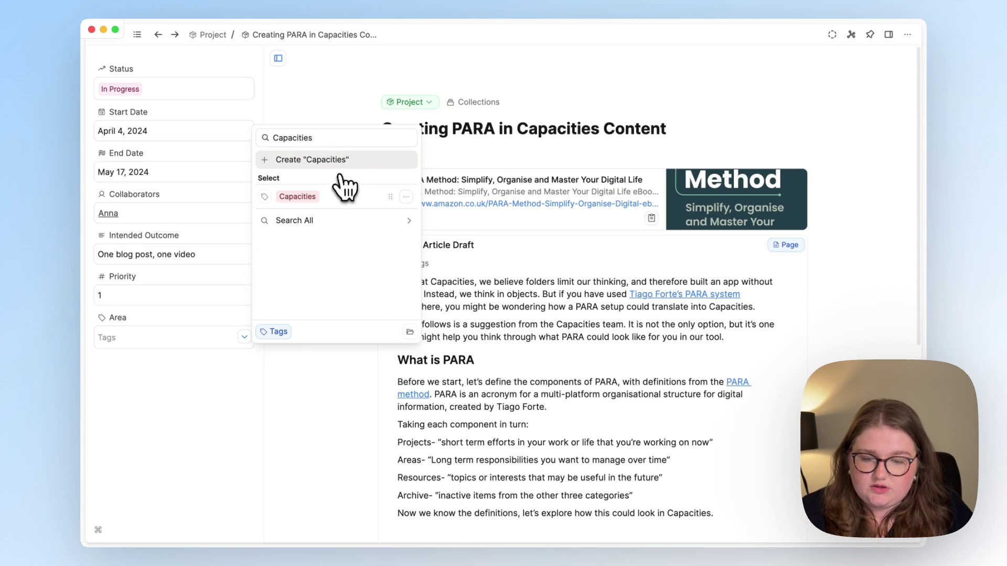
left_click(320, 198)
key("Escape")
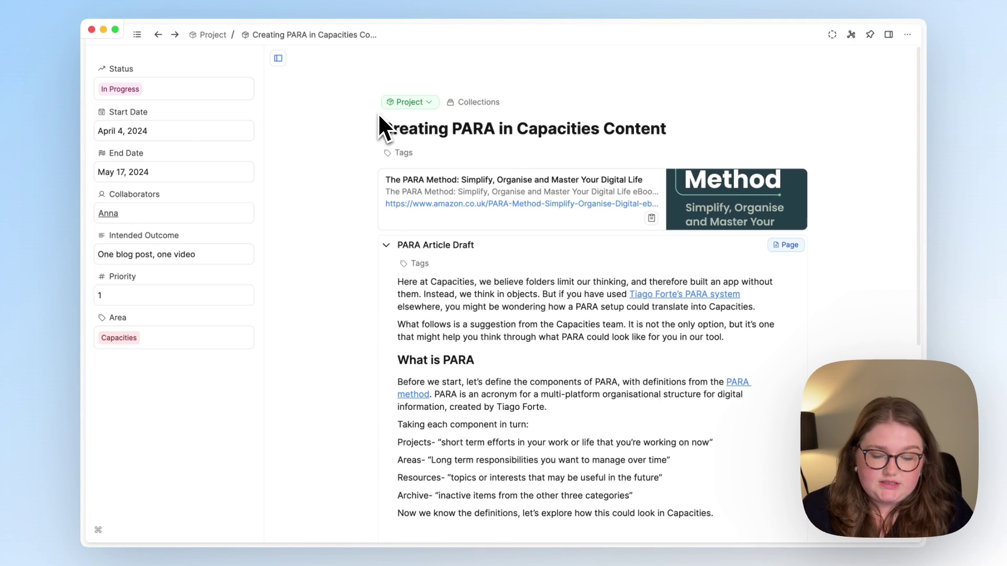
Find and open the London project, and set its Area to the Capacities tag.
key("super+k")
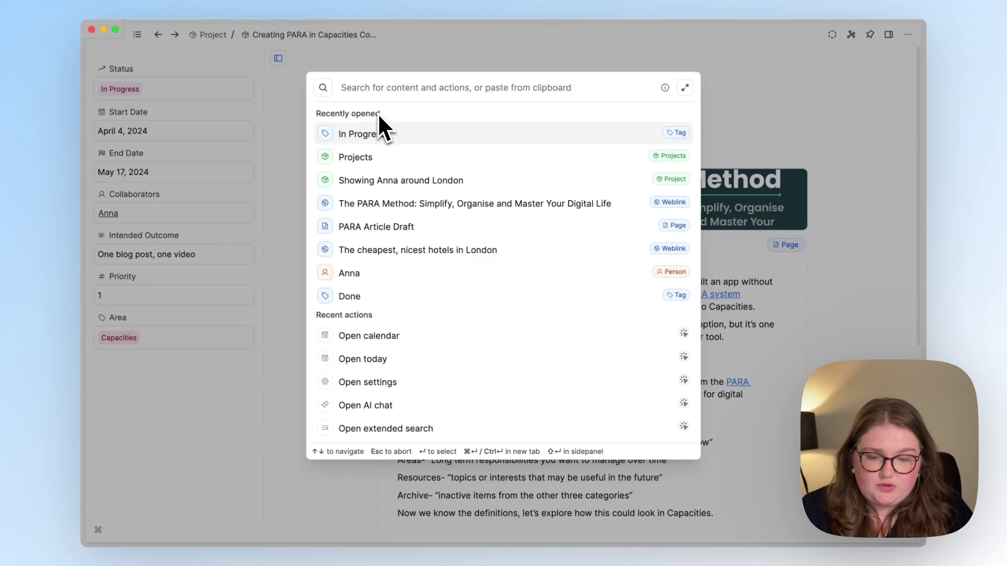
type("anna")
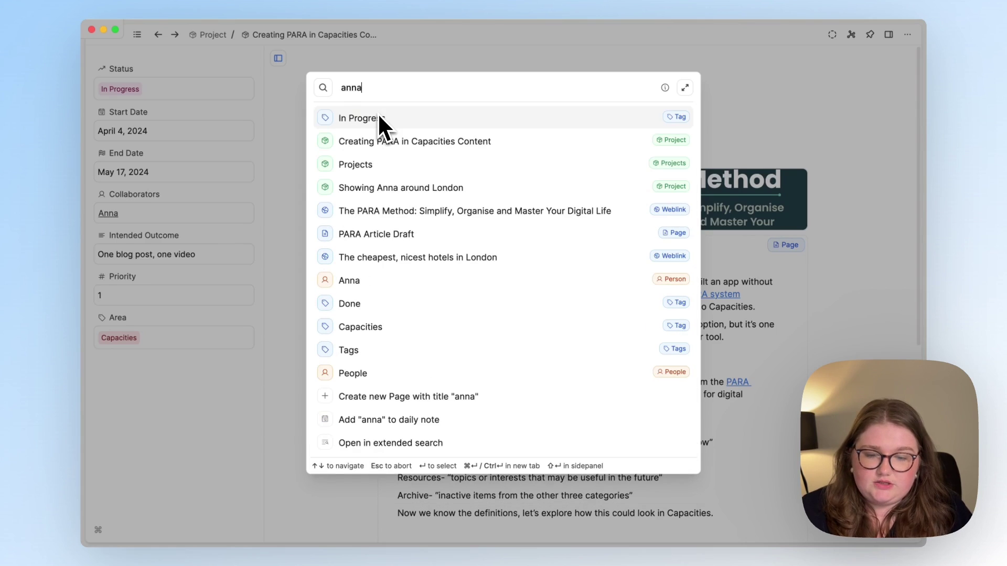
key("Down")
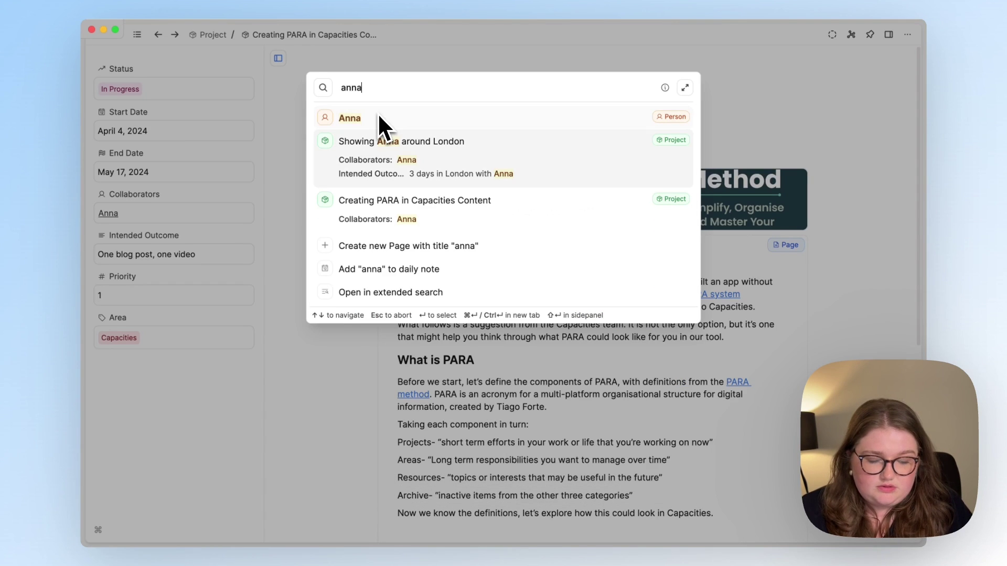
key("Return")
left_click(173, 338)
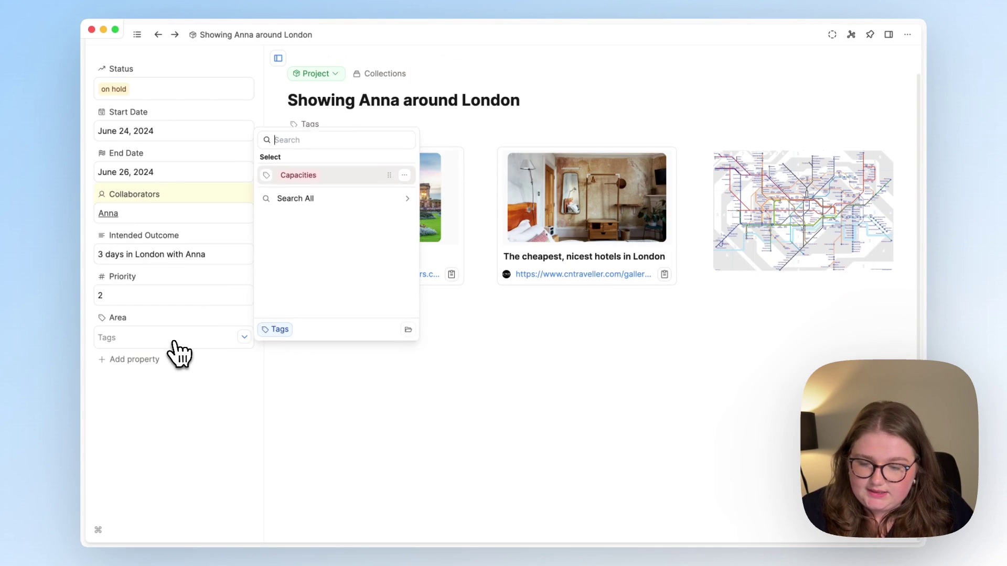
left_click(315, 174)
left_click(328, 416)
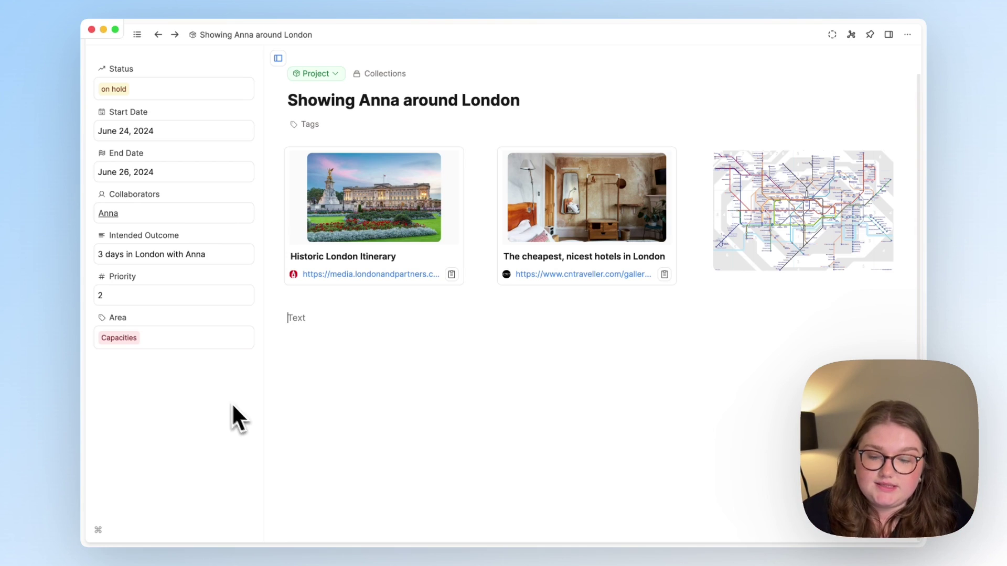
Create a new Travel tag in the London project's Area property alongside Capacities.
left_click(180, 346)
type("Travel")
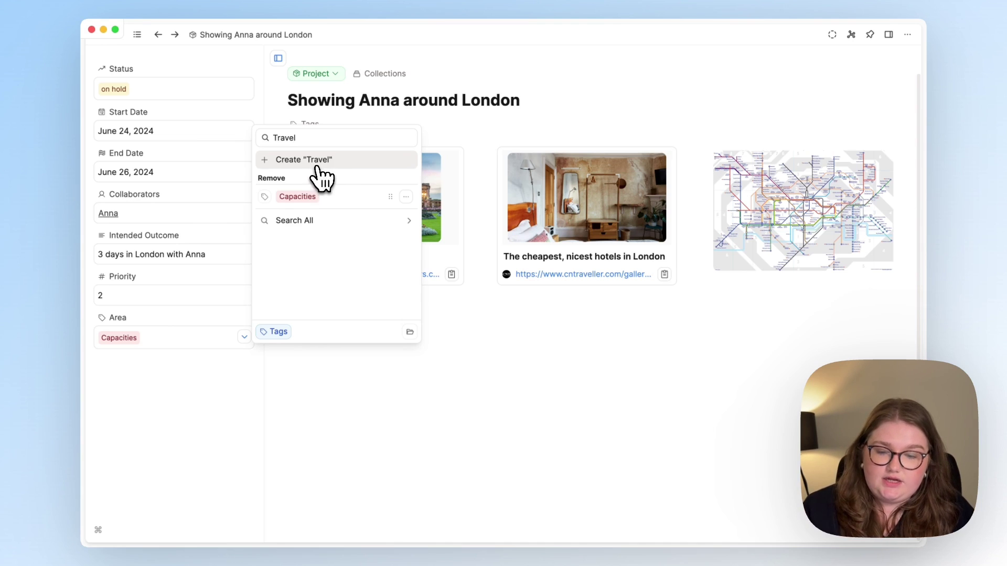
left_click(317, 167)
left_click(355, 396)
left_click(342, 439)
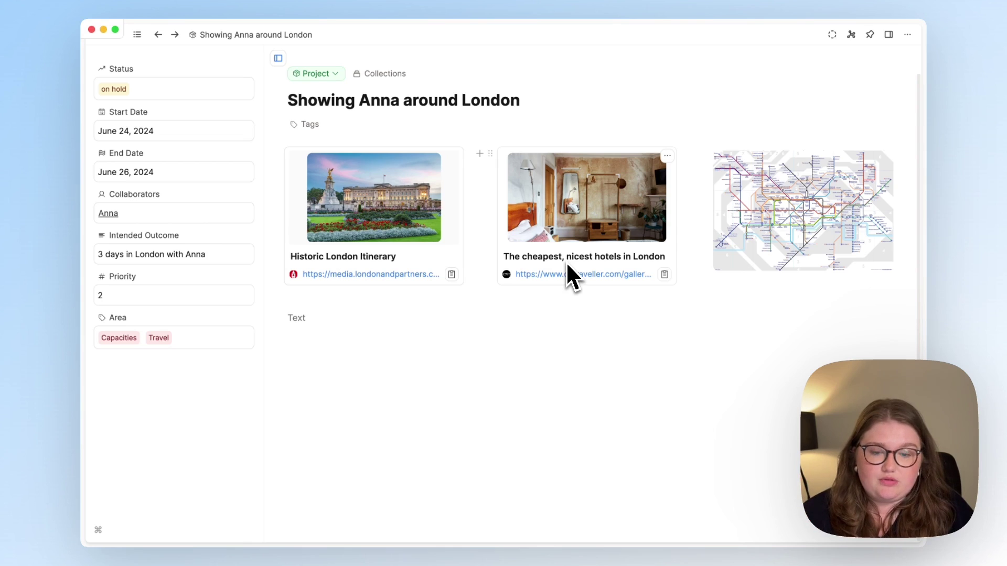
Open the overview of all tags and hide the sidebar.
left_click(137, 34)
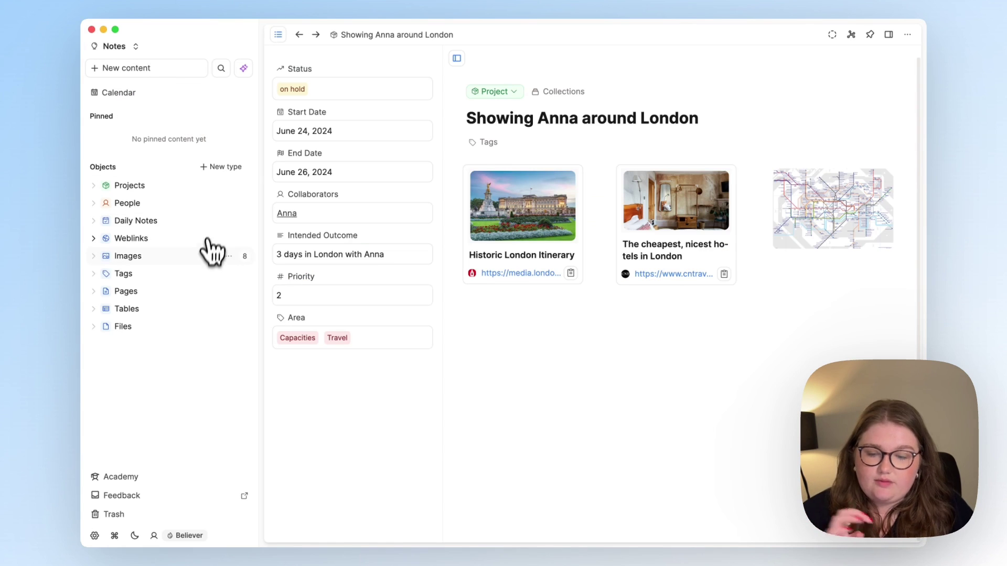
left_click(205, 276)
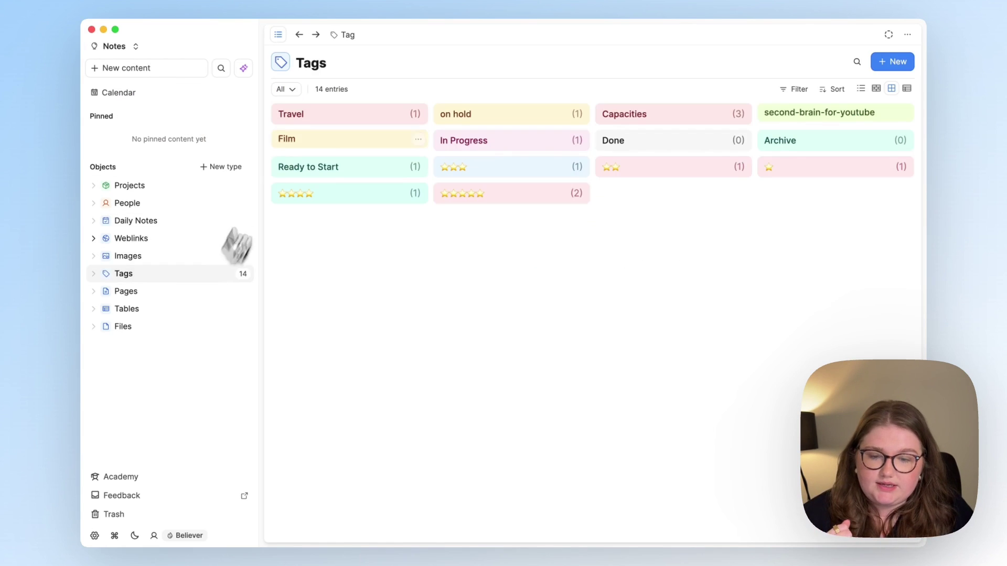
left_click(279, 35)
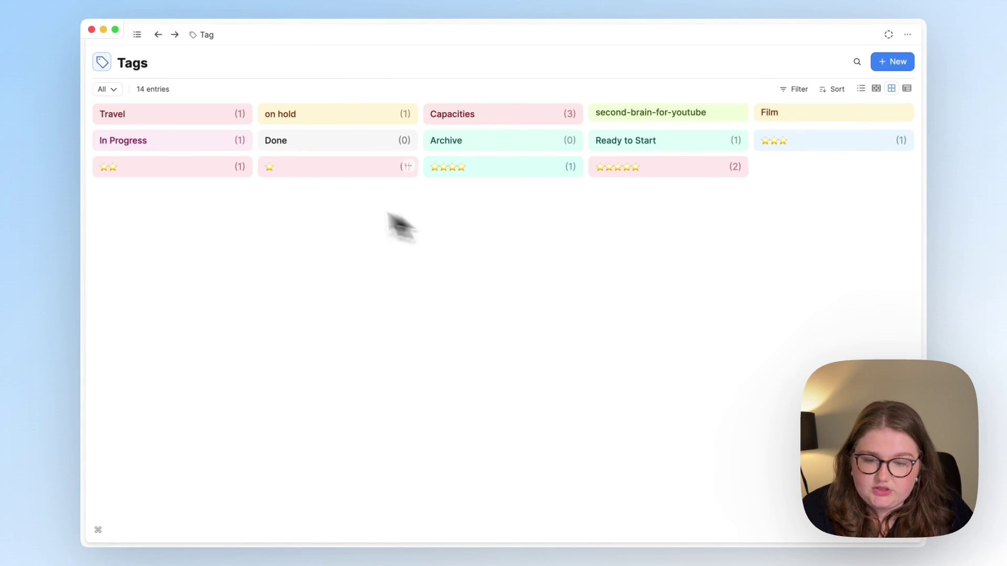
Select the Travel and Capacities tags and add them to a new collection named Areas.
left_click(179, 118, "super")
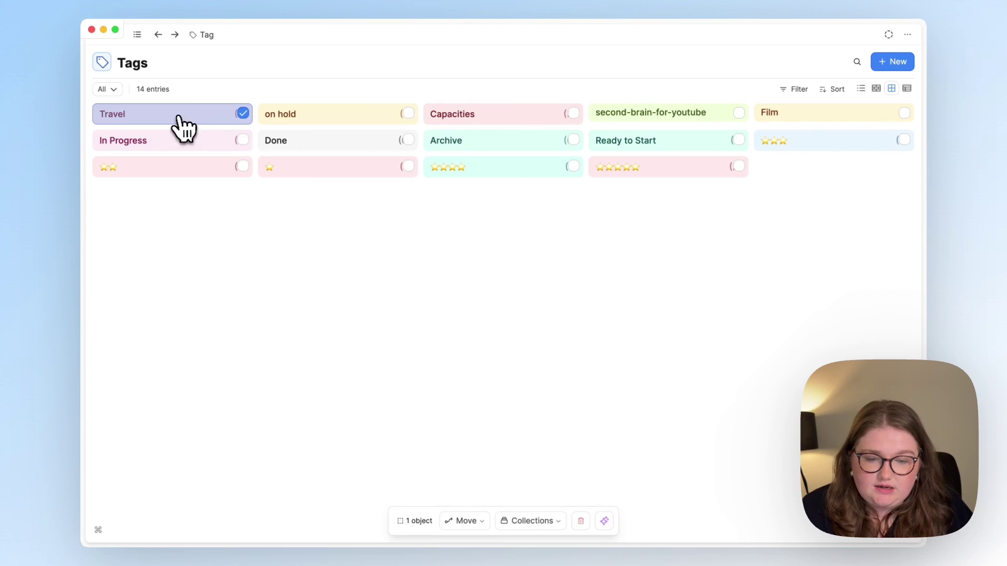
left_click(463, 122, "super")
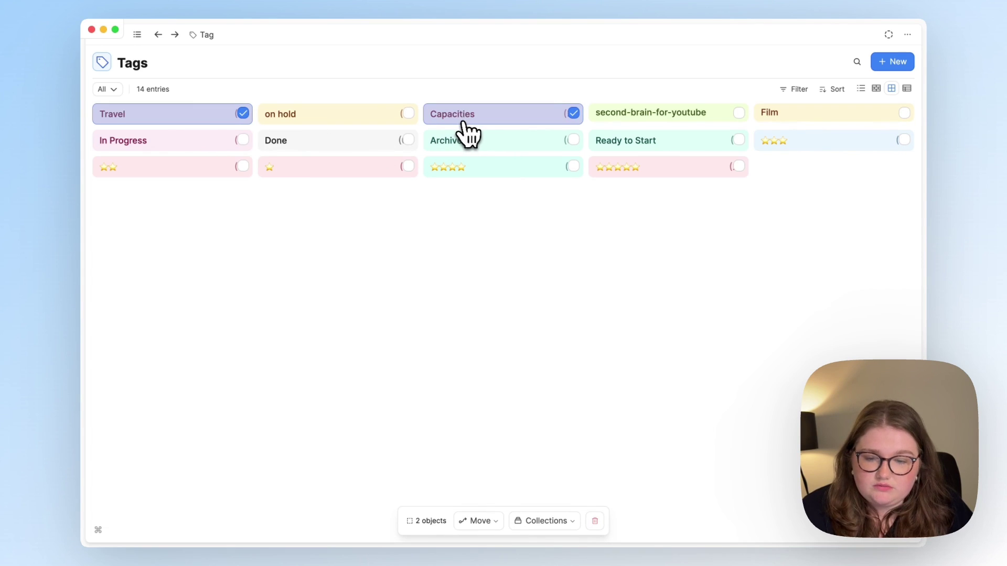
left_click(559, 524)
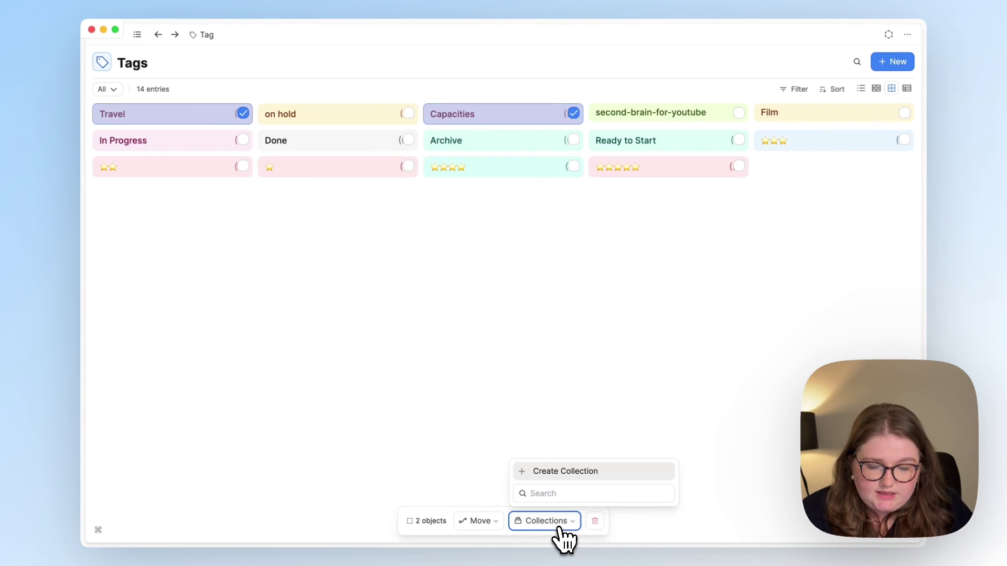
type("a")
key("BackSpace")
type("Are")
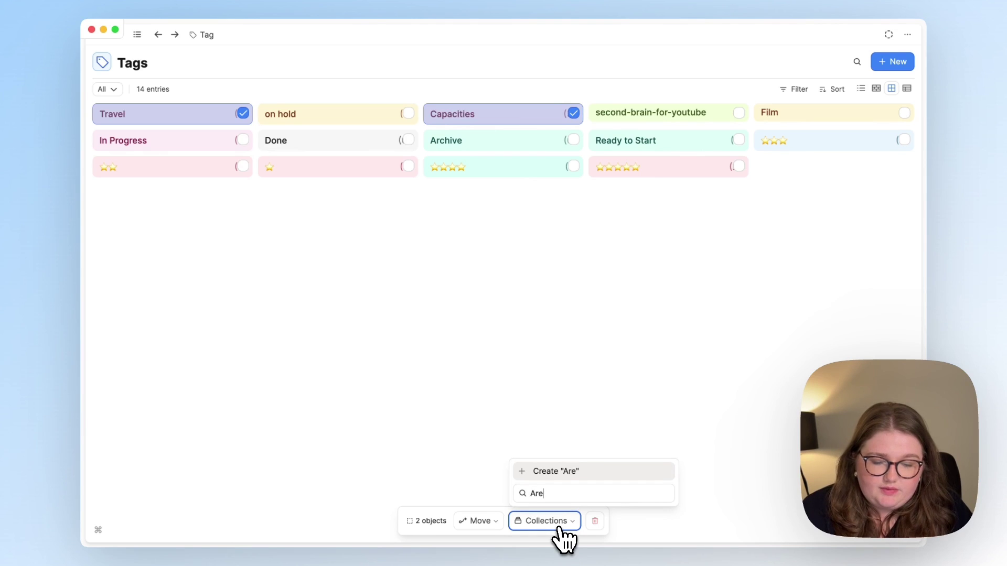
type("as")
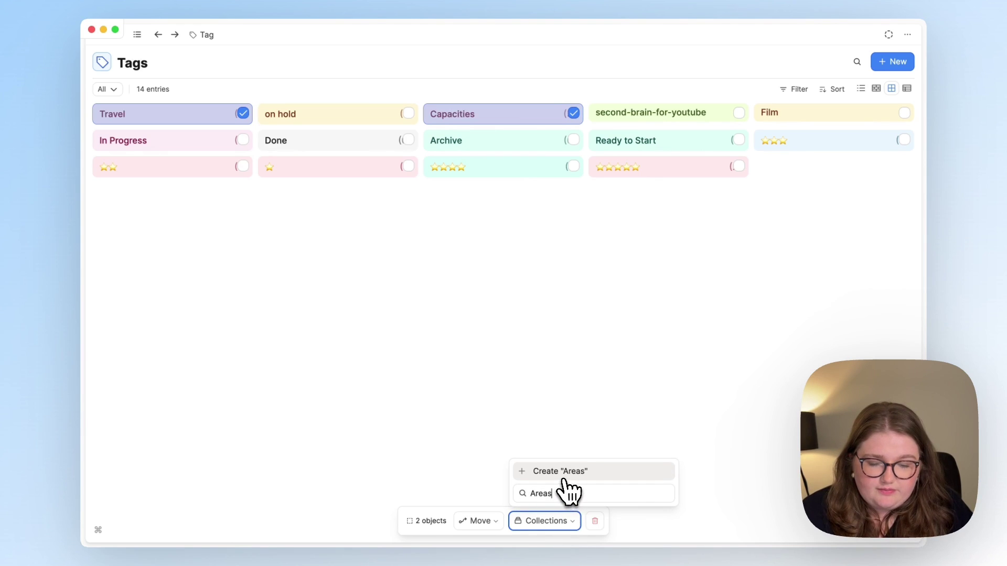
left_click(560, 475)
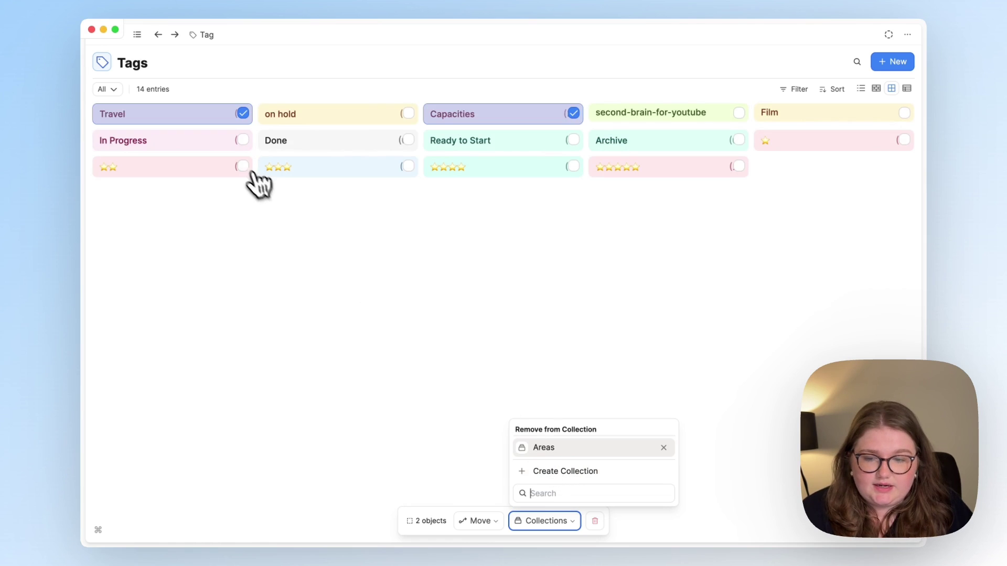
key("Escape")
Open the Areas collection from the Tags dashboard and pin it to the sidebar.
left_click(116, 90)
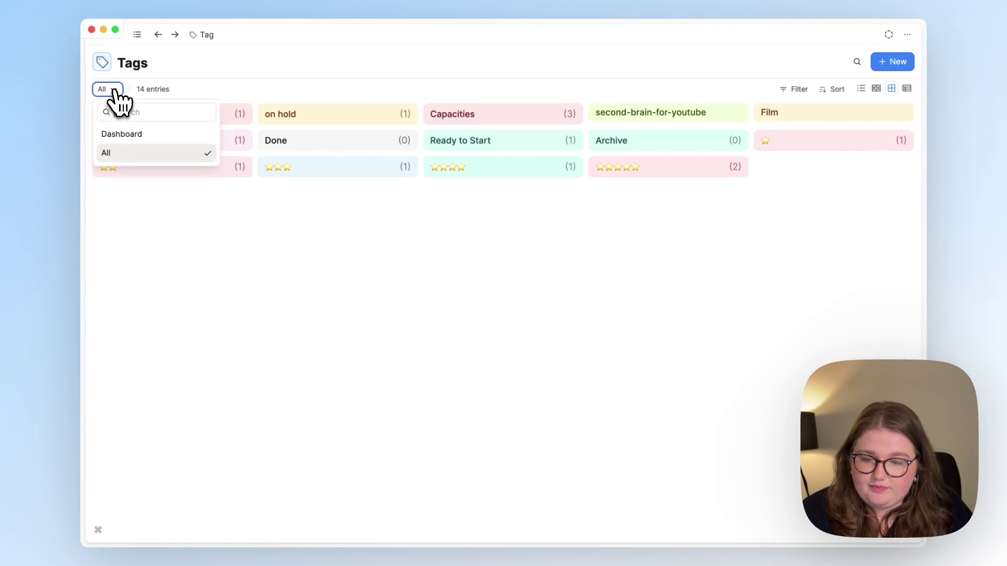
left_click(119, 135)
left_click(180, 240)
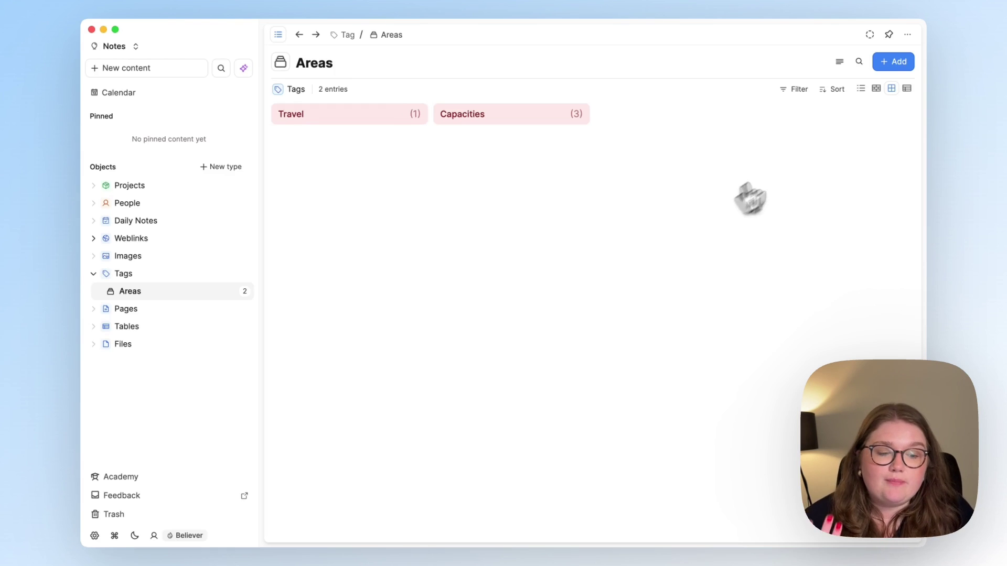
left_click(889, 35)
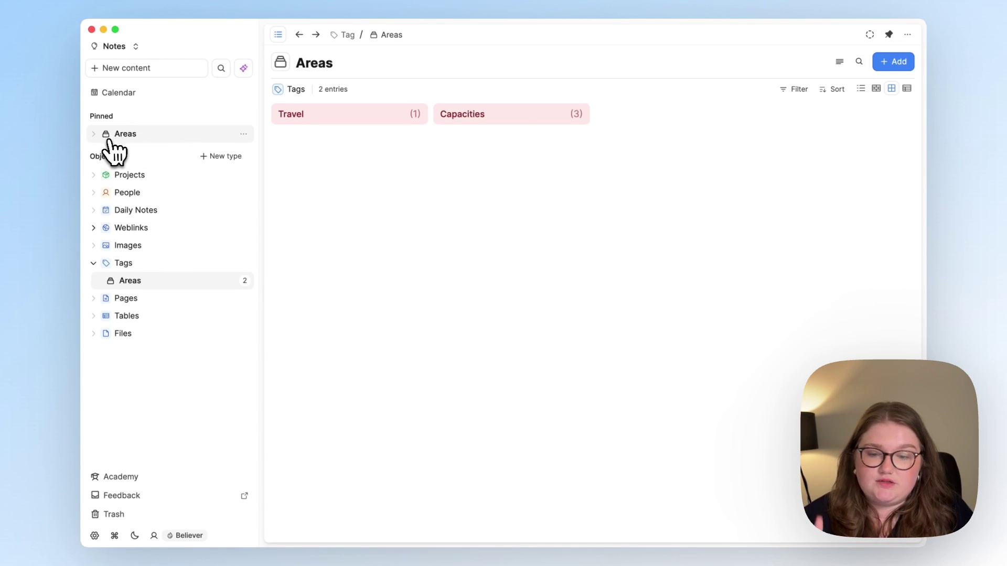
Open the Capacities tag from the Areas collection as a full page and change its color to purple.
left_click(466, 118)
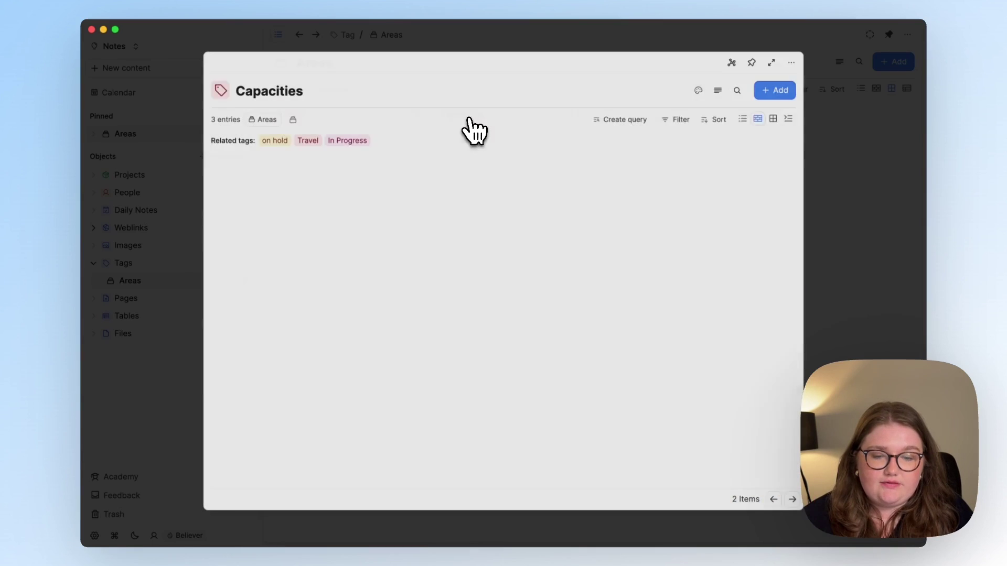
left_click(772, 62)
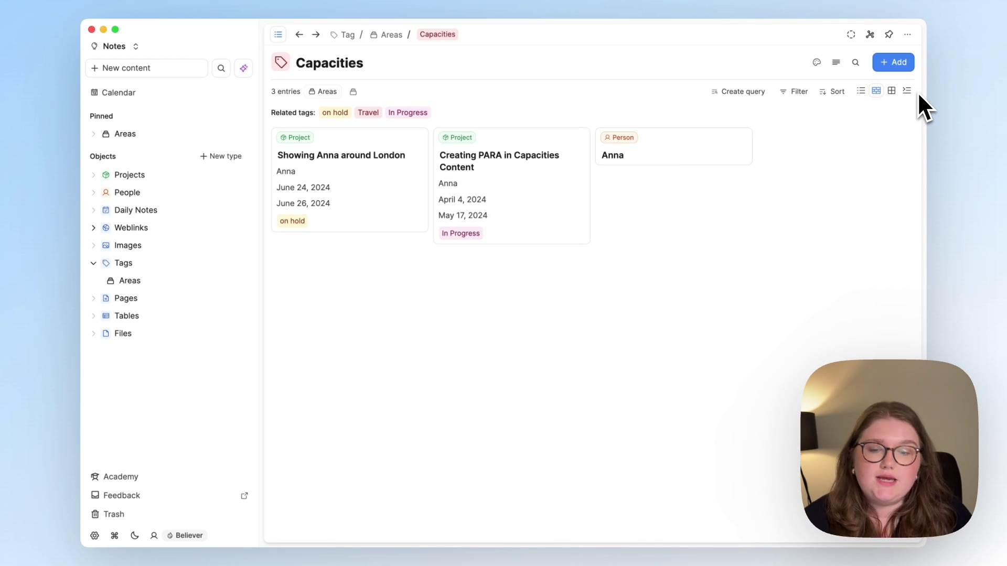
left_click(817, 62)
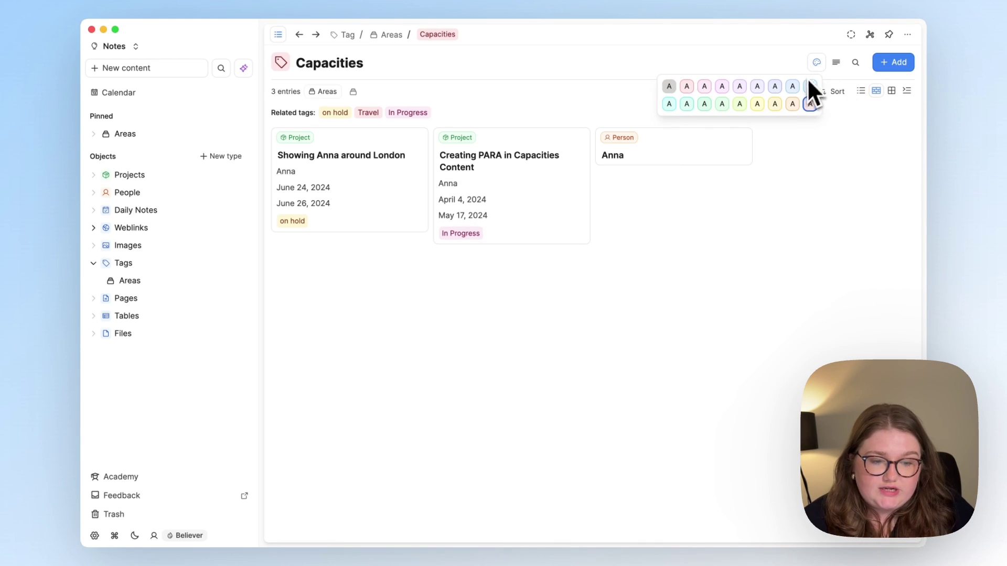
left_click(757, 87)
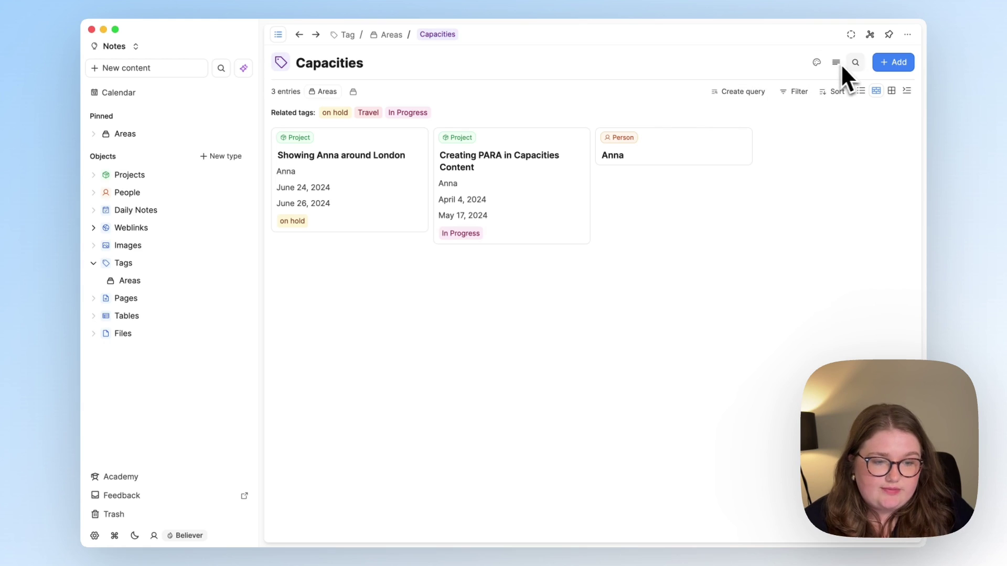
left_click(887, 64)
left_click(694, 307)
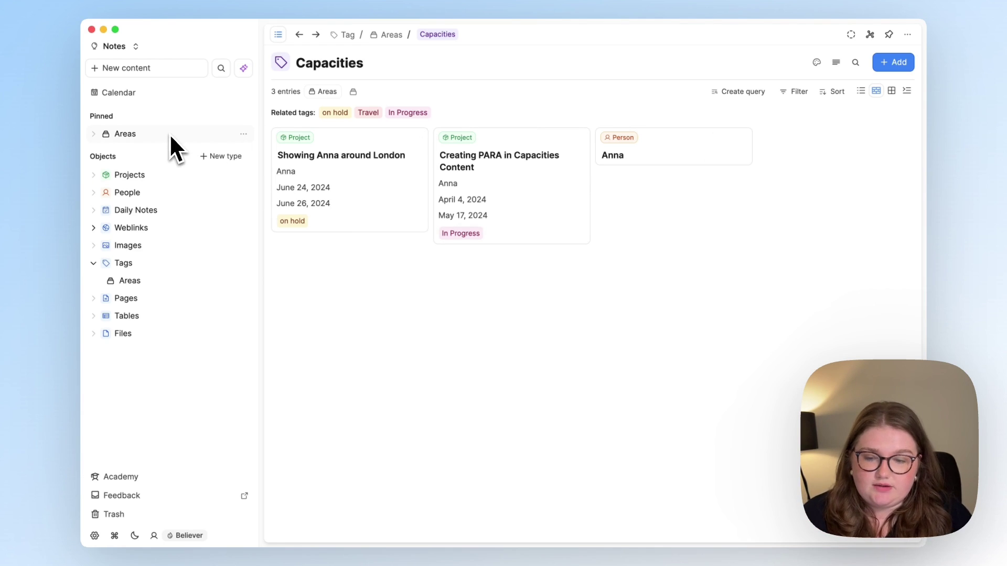
Open the on-hold London trip project from the Projects overview as a full page.
left_click(157, 175)
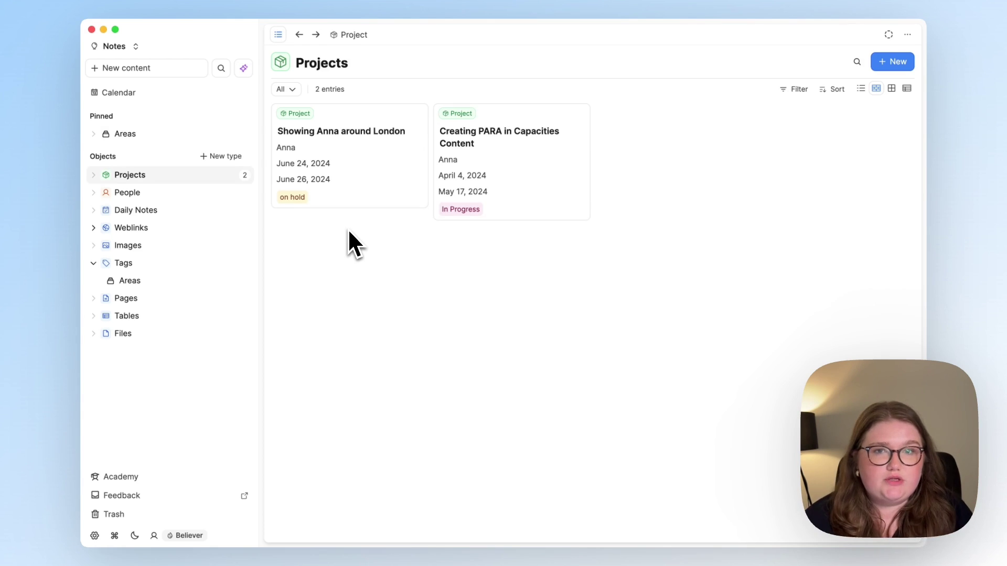
left_click(370, 132)
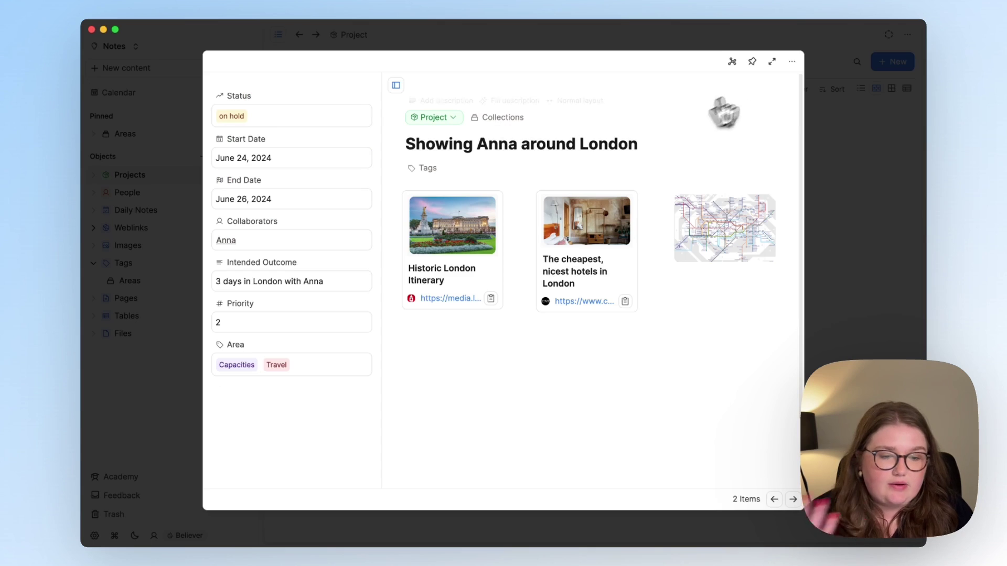
left_click(772, 62)
left_click(551, 314)
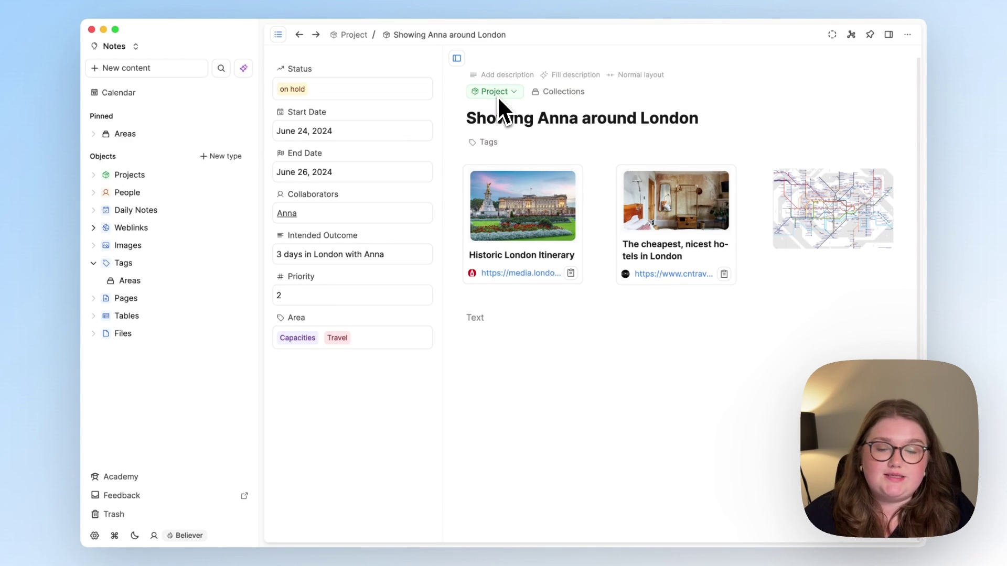
Create a custom object type with the name Area and the plural Areas.
left_click(232, 157)
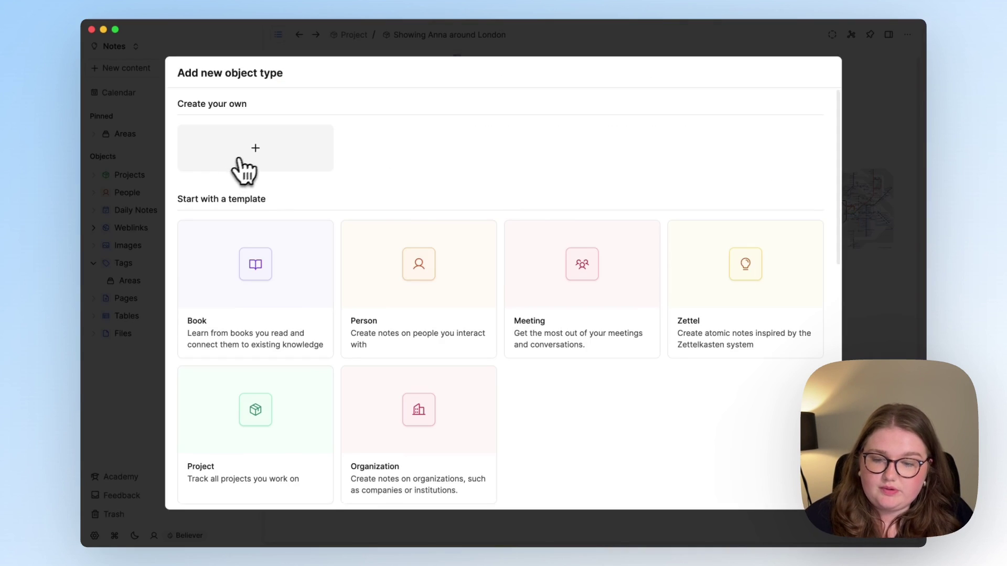
left_click(246, 158)
left_click(668, 117)
type("Area")
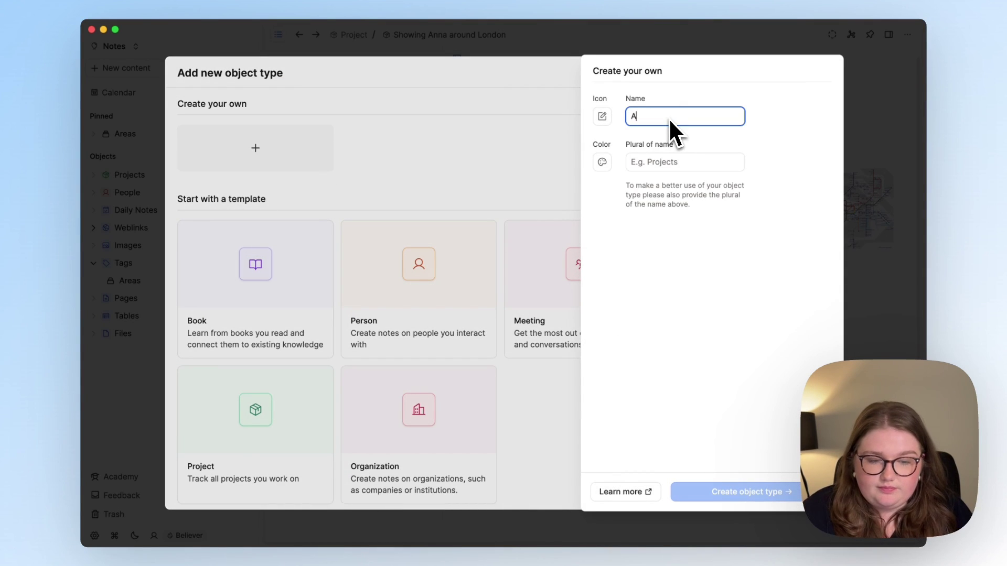
left_click(667, 162)
type("Areas")
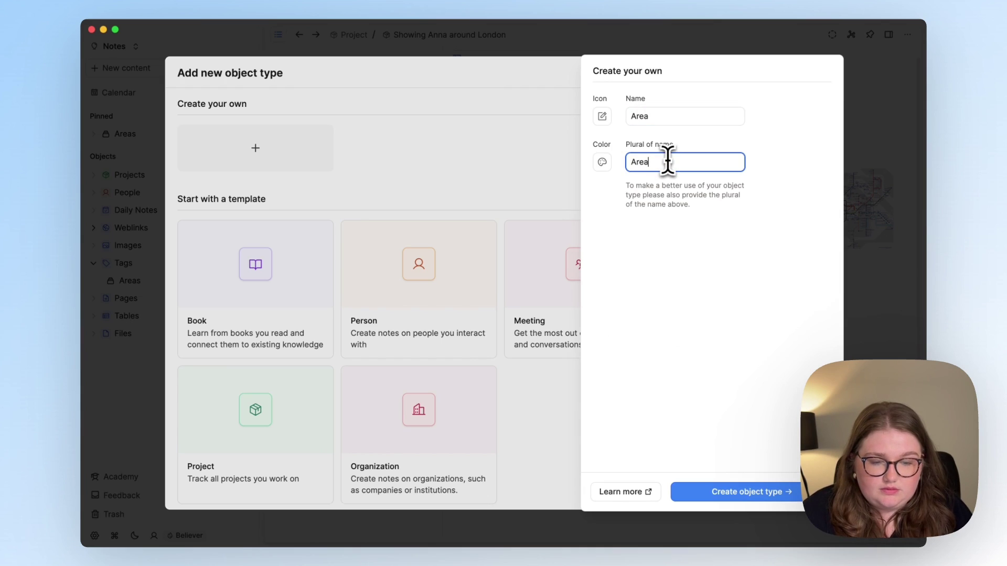
left_click(750, 498)
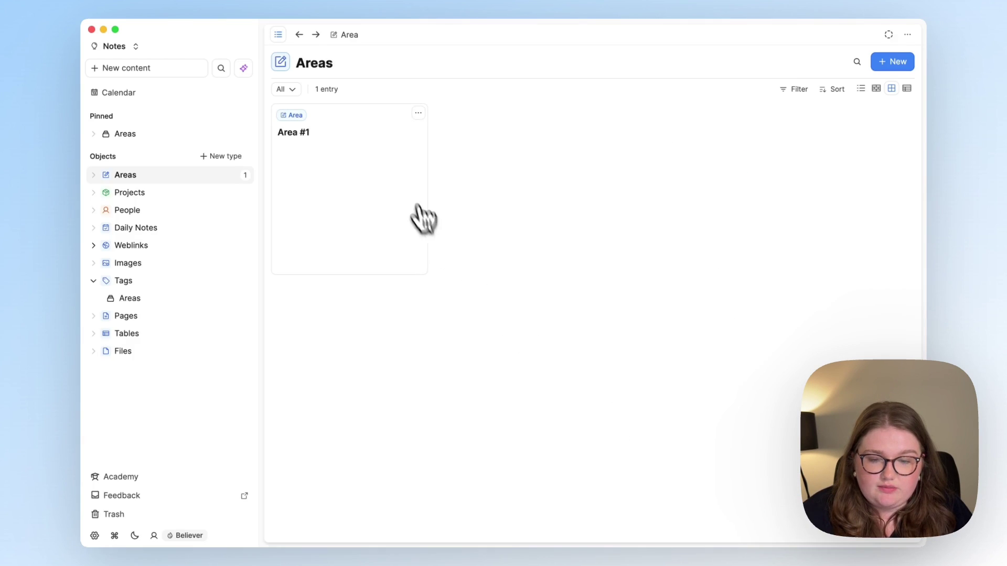
Open the Area #1 object as a full page and rename it Travel.
left_click(386, 180)
left_click(771, 63)
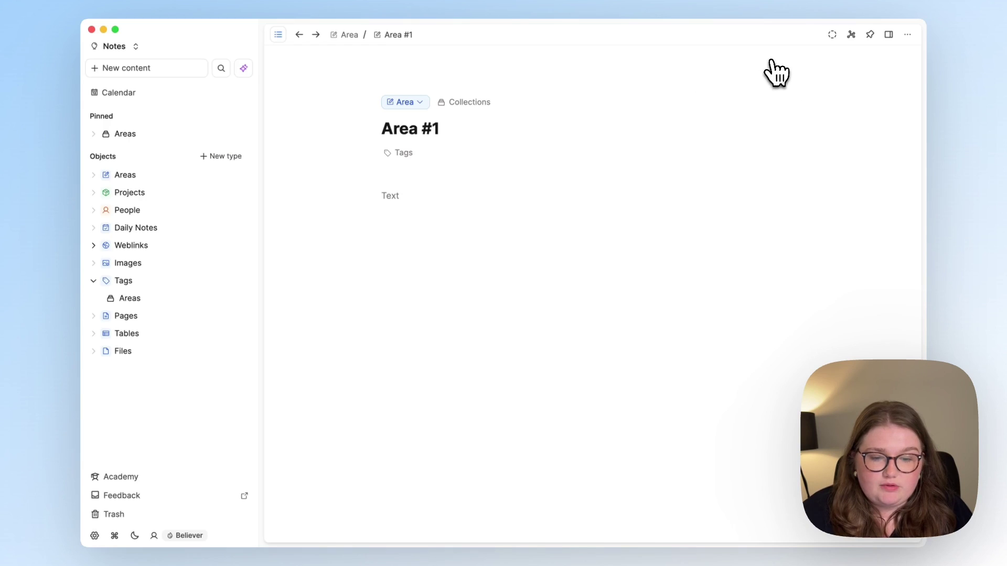
triple_click(412, 128)
type("Travel")
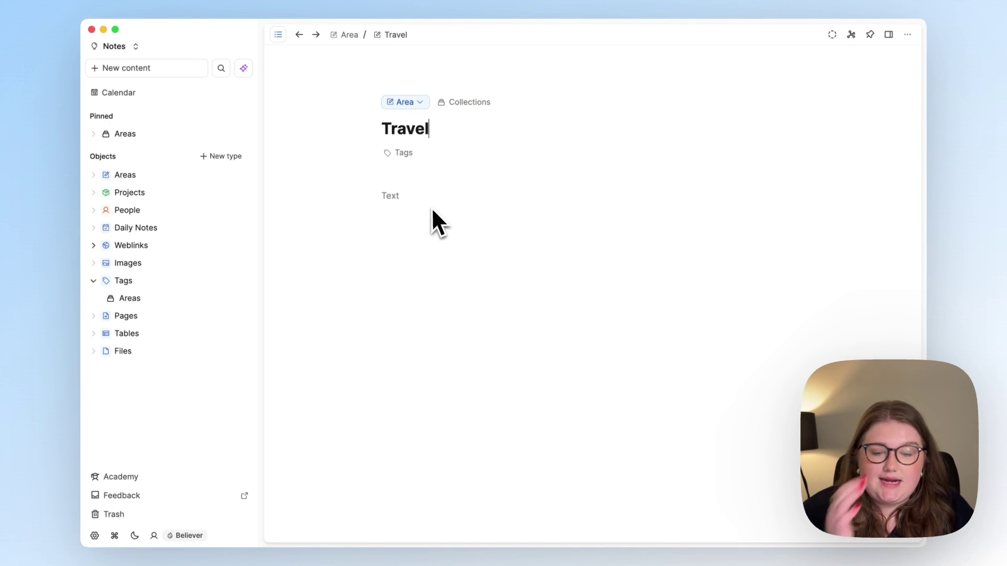
Link the Travel tag in the body of the Travel area page and display it as an embed.
left_click(414, 198)
type("@")
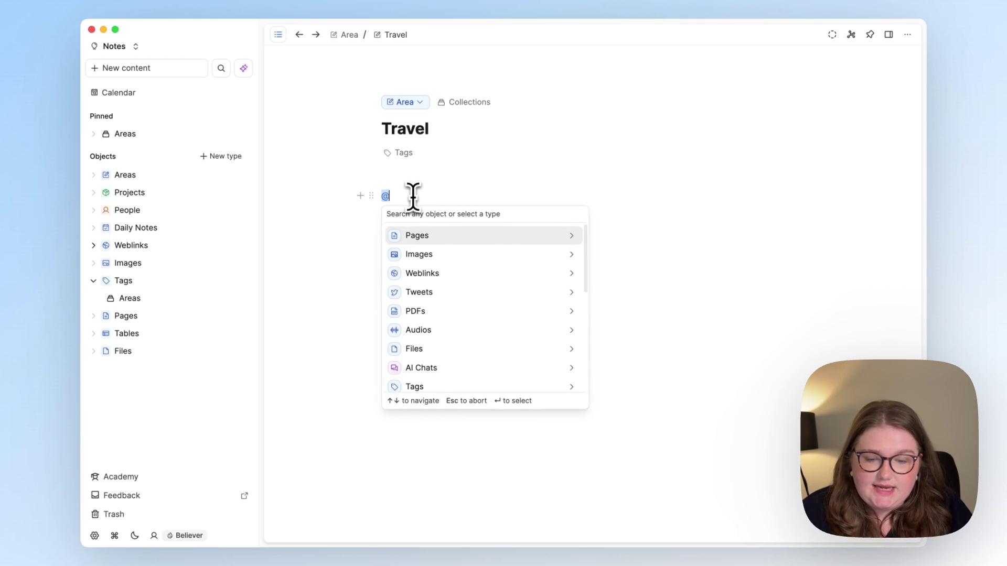
type("travel")
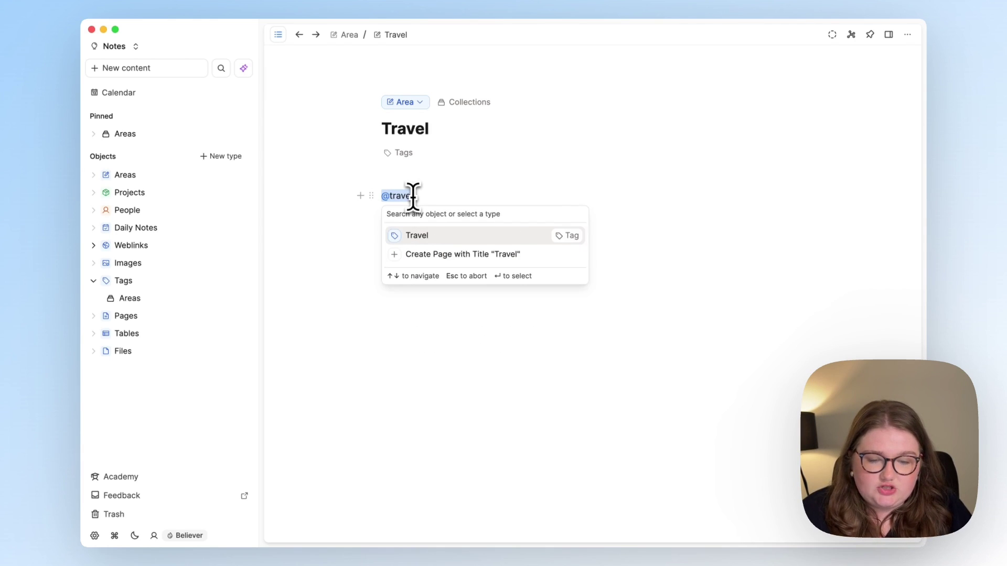
key("Return")
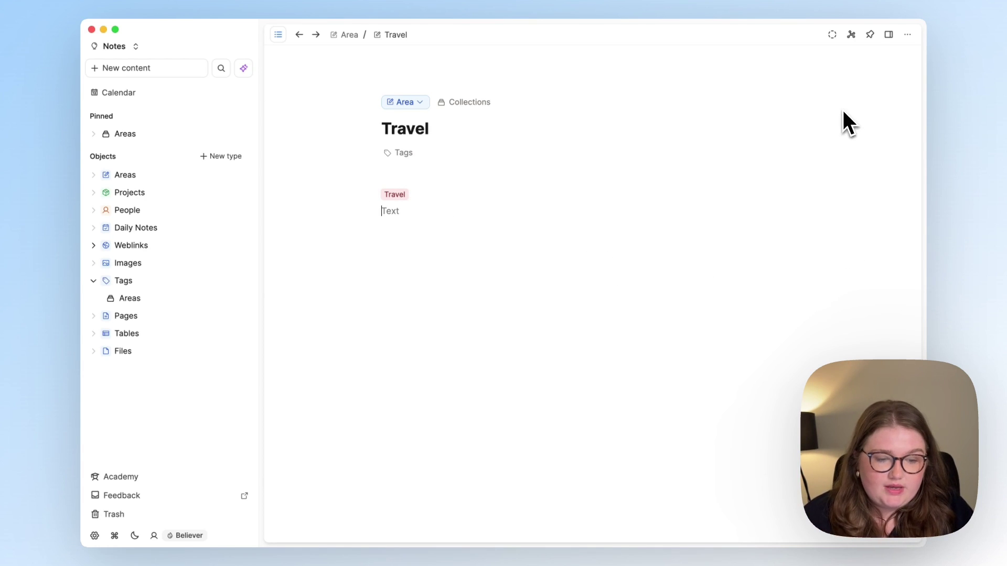
mouse_move(799, 198)
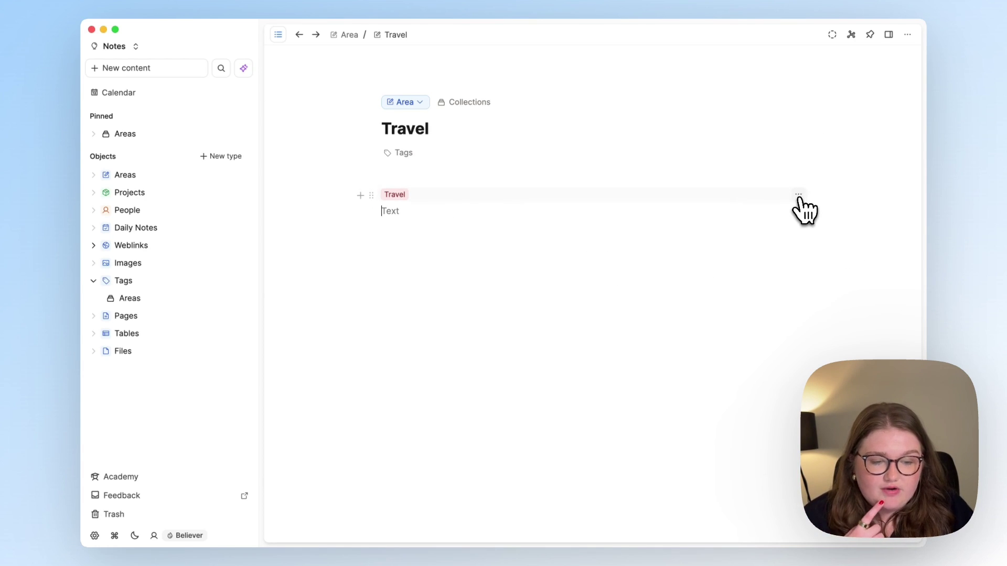
left_click(798, 195)
mouse_move(725, 305)
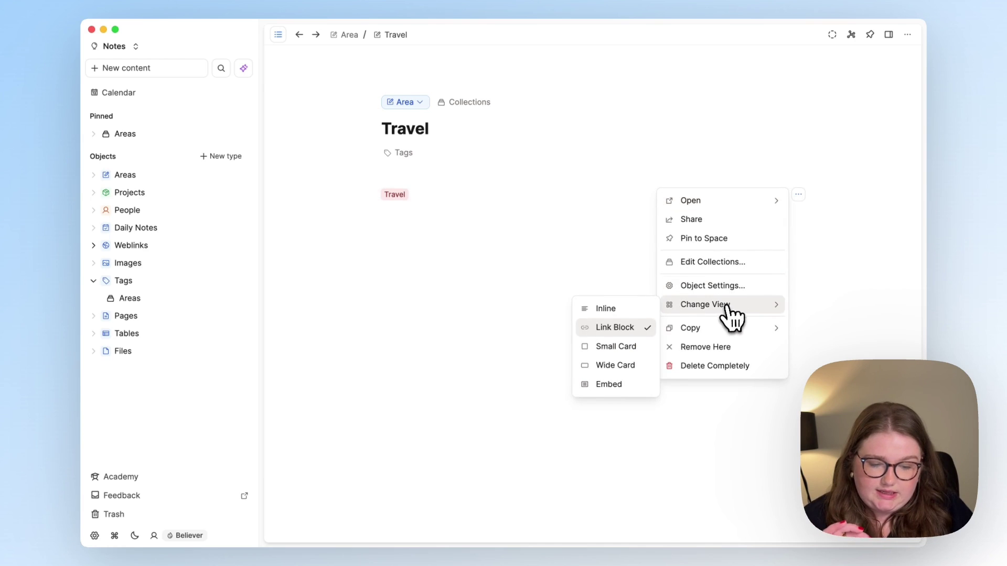
left_click(654, 374)
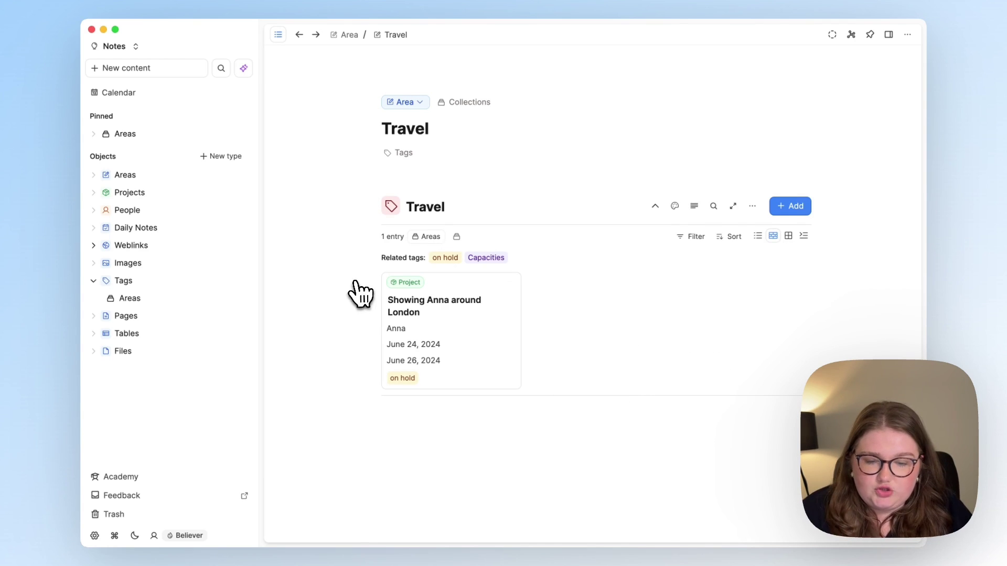
Tag the London itinerary, the tube map image and the London hotels weblink in the May 13, 2024 calendar day with Travel.
left_click(179, 111)
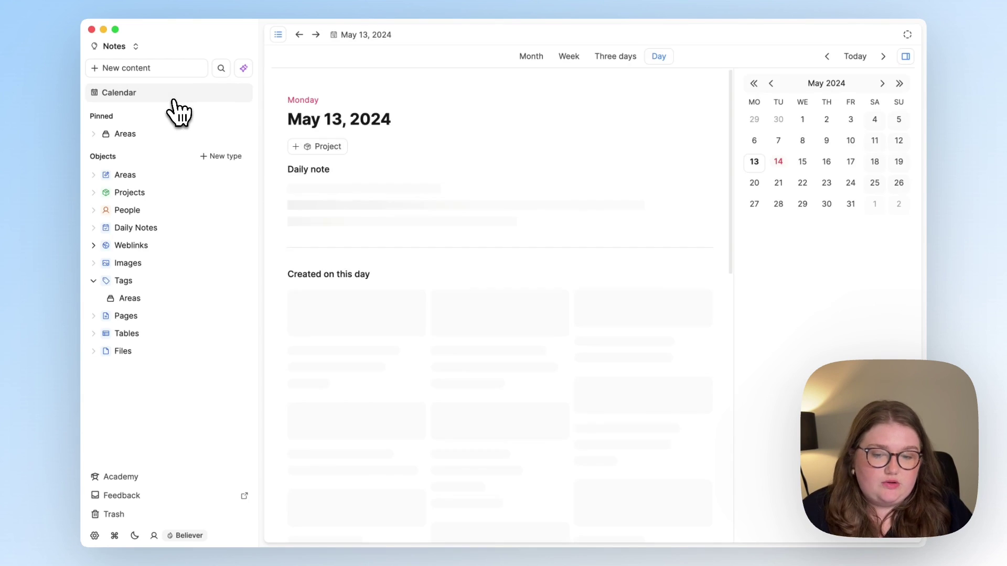
scroll(501, 225, "down", 4)
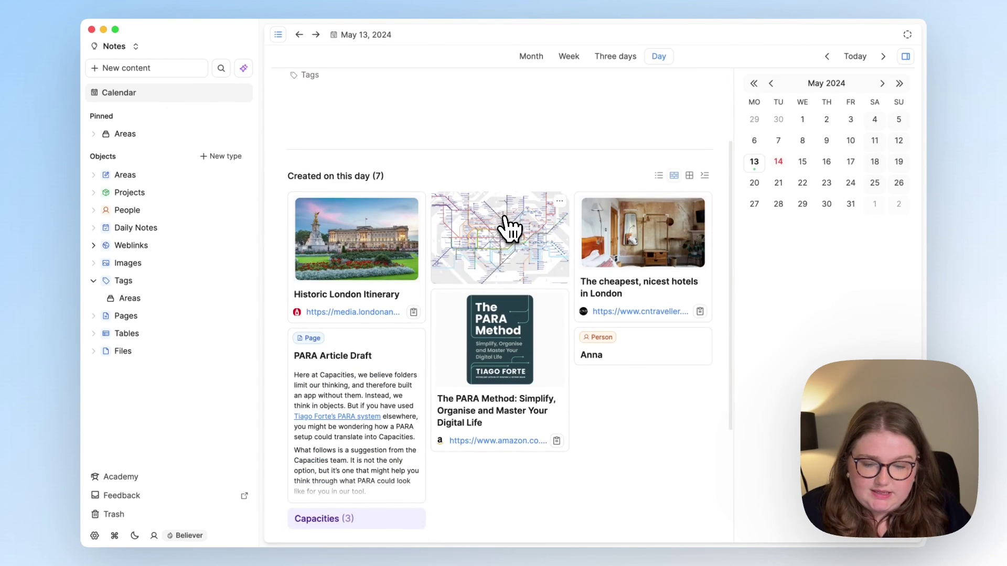
left_click(402, 277)
left_click(543, 281)
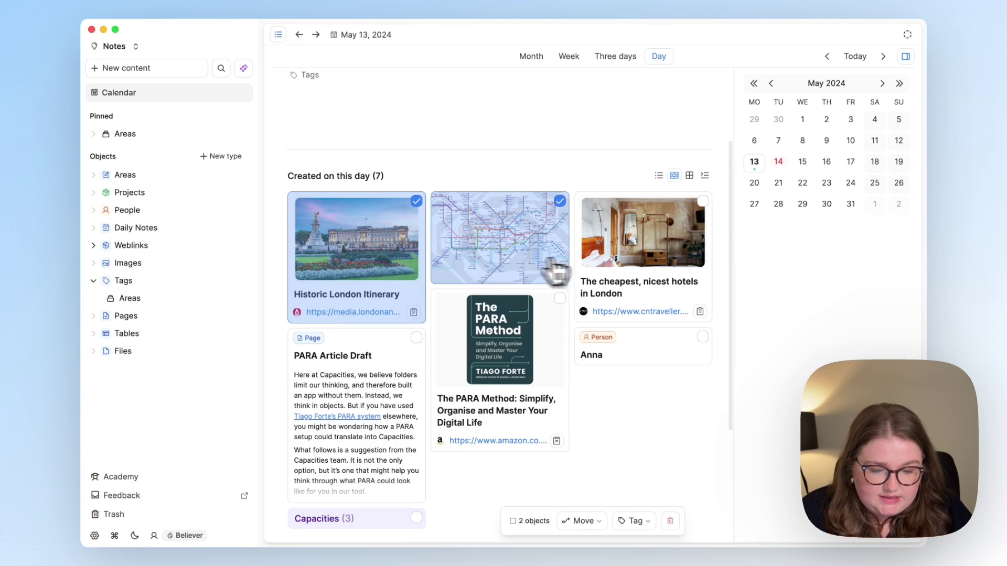
left_click(664, 265)
scroll(664, 260, "down", 3)
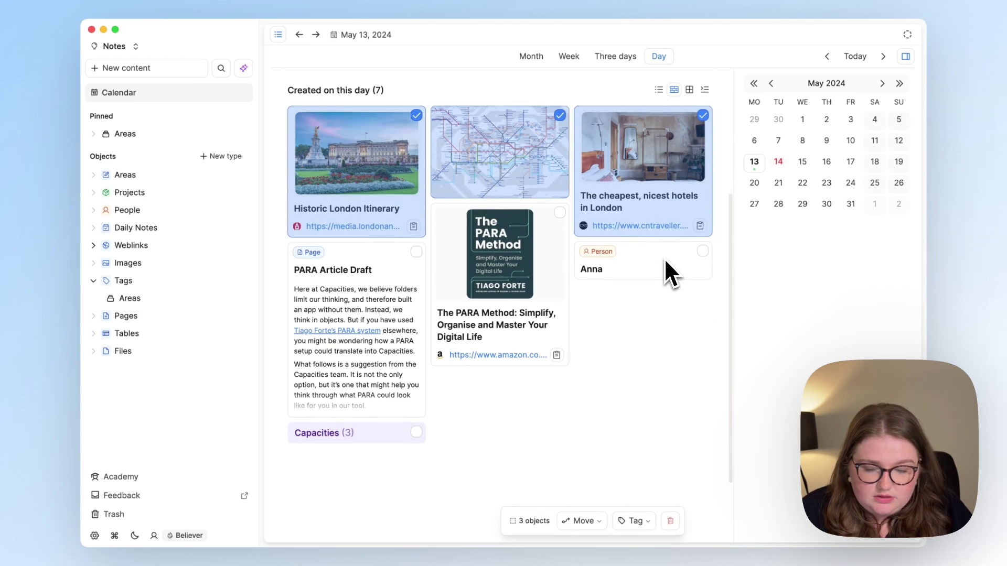
left_click(638, 522)
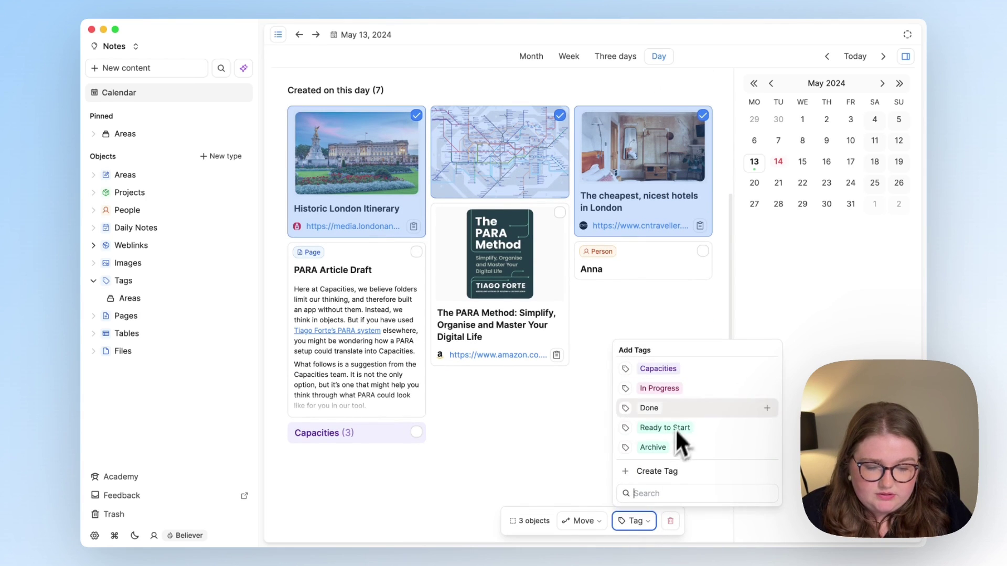
type("trav")
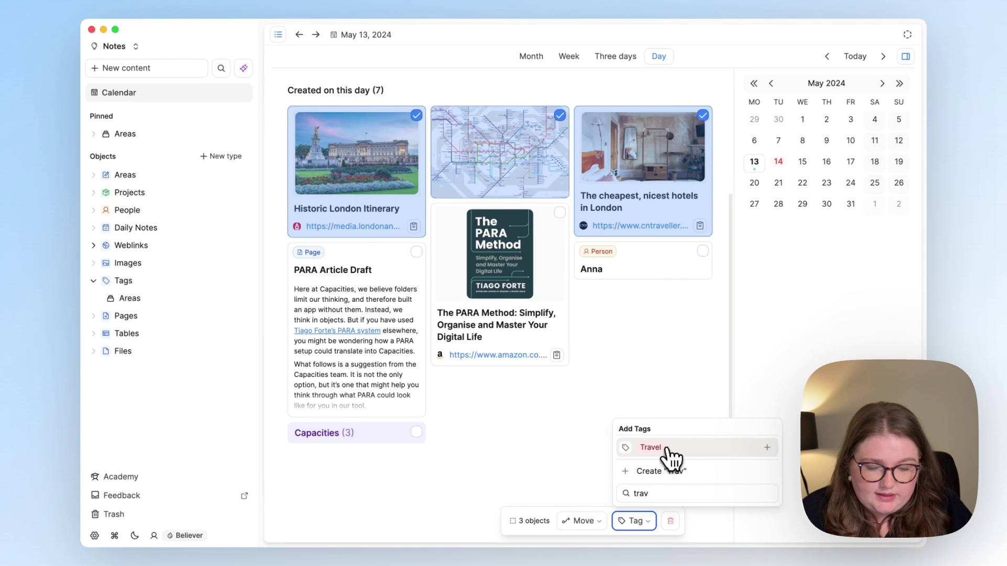
left_click(663, 450)
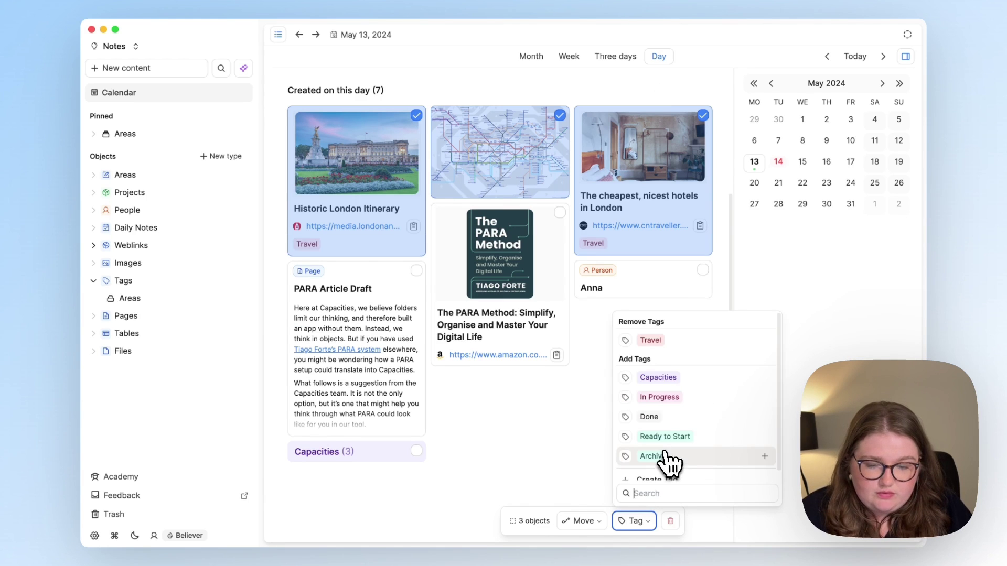
left_click(588, 454)
Use the search to reopen the Travel area page.
key("super+k")
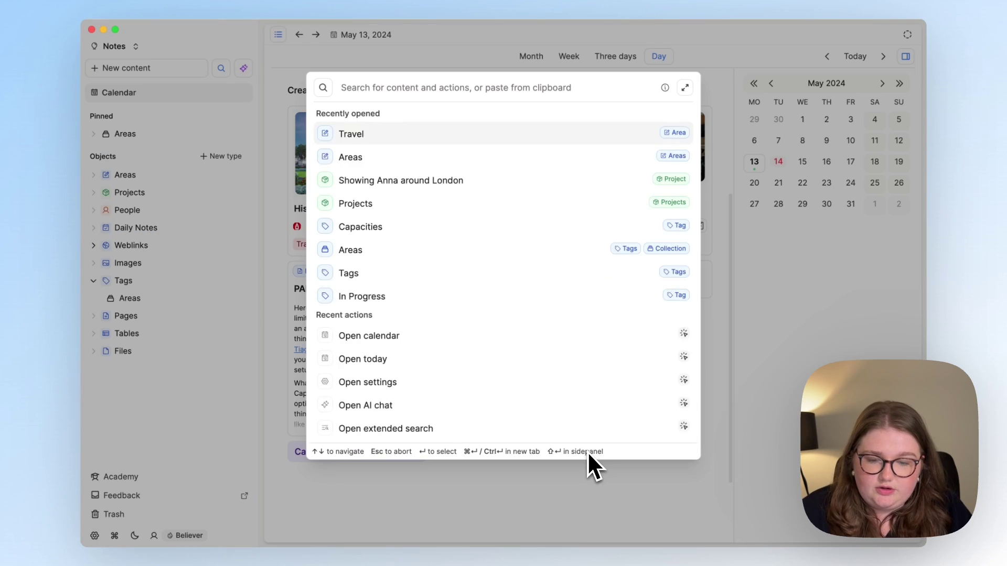
type("t")
key("BackSpace")
left_click(550, 352)
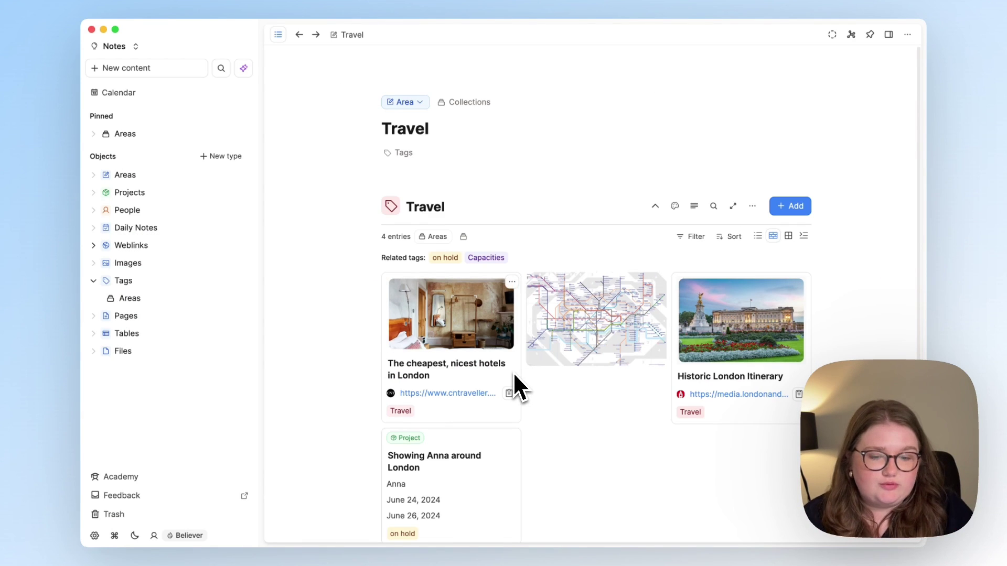
Collapse the embedded Travel tag and add the heading "Top 3 Places to Visit in the next 5 years" with a numbered list starting with Paris.
left_click(656, 207)
left_click(583, 248)
type("Top 3 Places to Visit in the next 5 year")
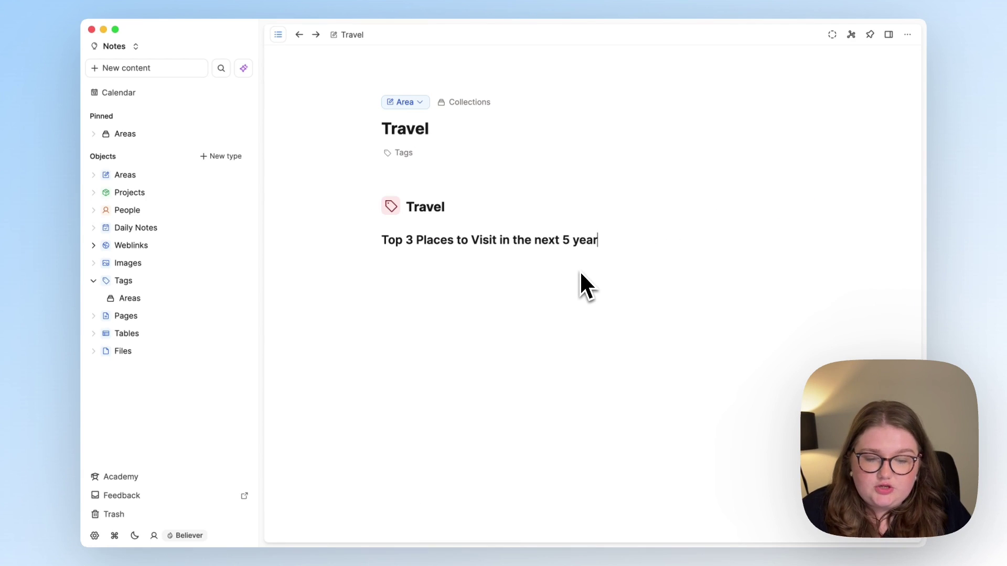
type("s")
key("Return")
type("1. ")
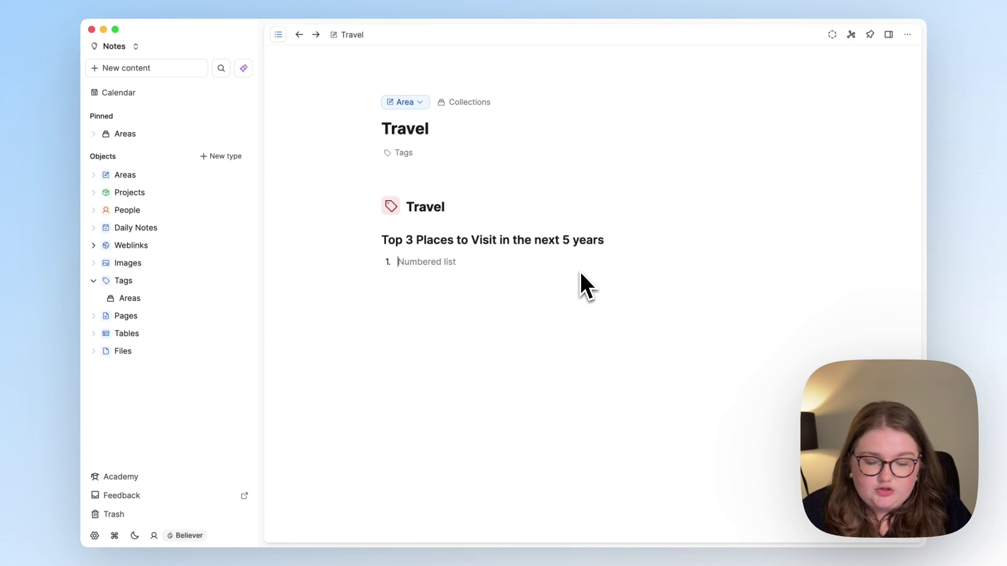
type("Paris")
key("Return")
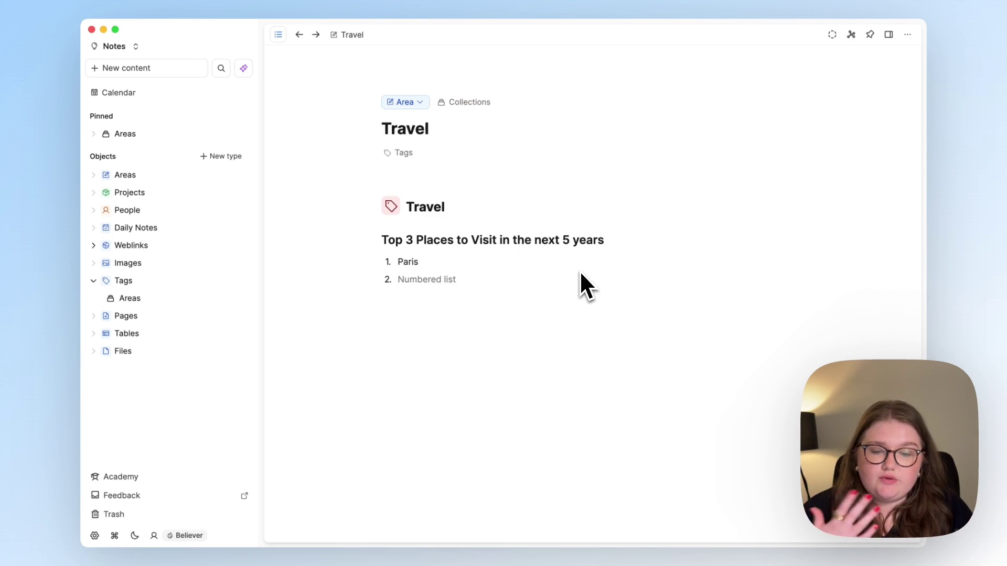
Move the Areas object type below Projects in the sidebar and expand the embedded Travel tag.
mouse_move(458, 208)
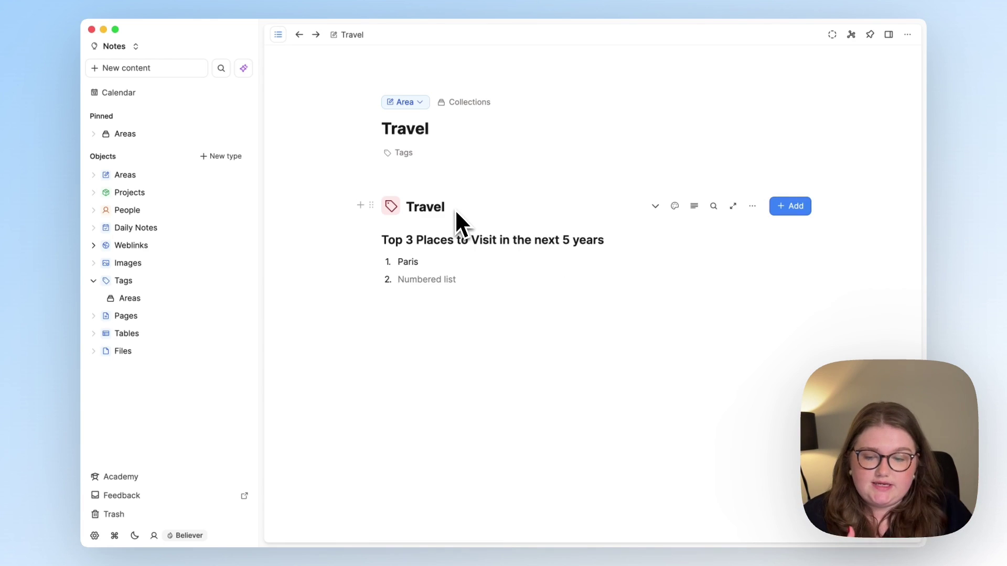
left_click_drag(155, 174, 148, 191)
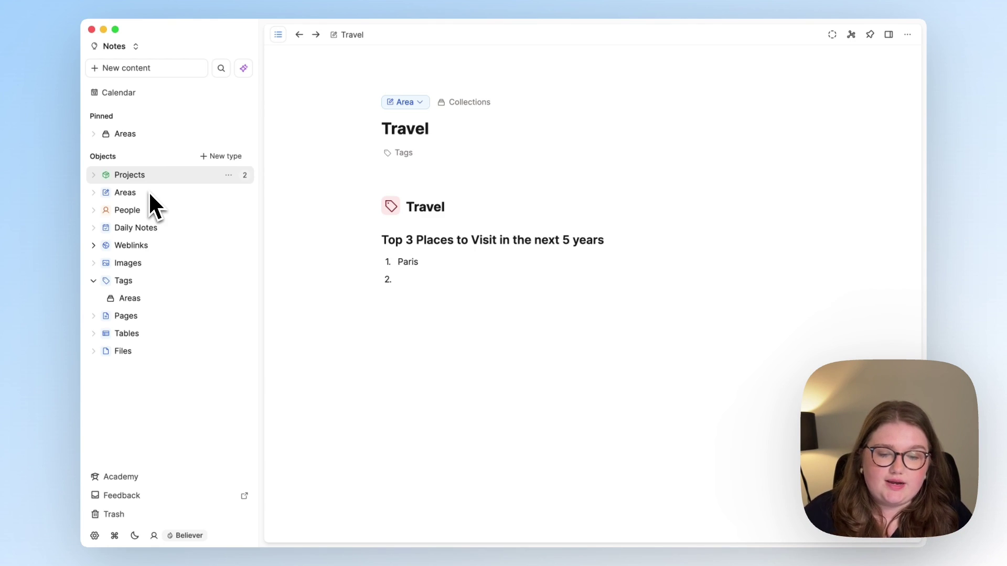
left_click(661, 207)
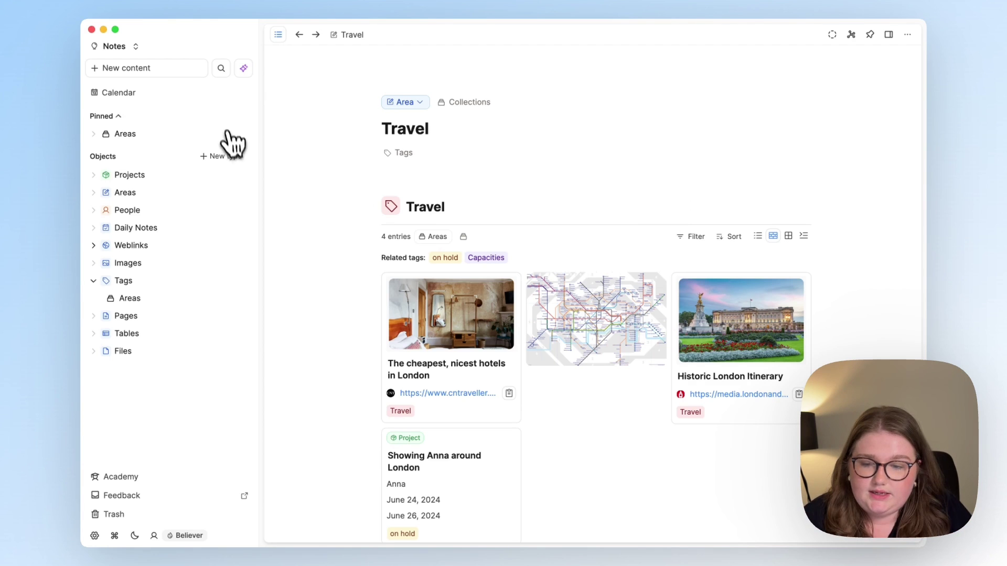
Tag the London itinerary, PARA Method book and London hotels weblinks in the May 13, 2024 calendar day with a new Resource tag.
left_click(220, 95)
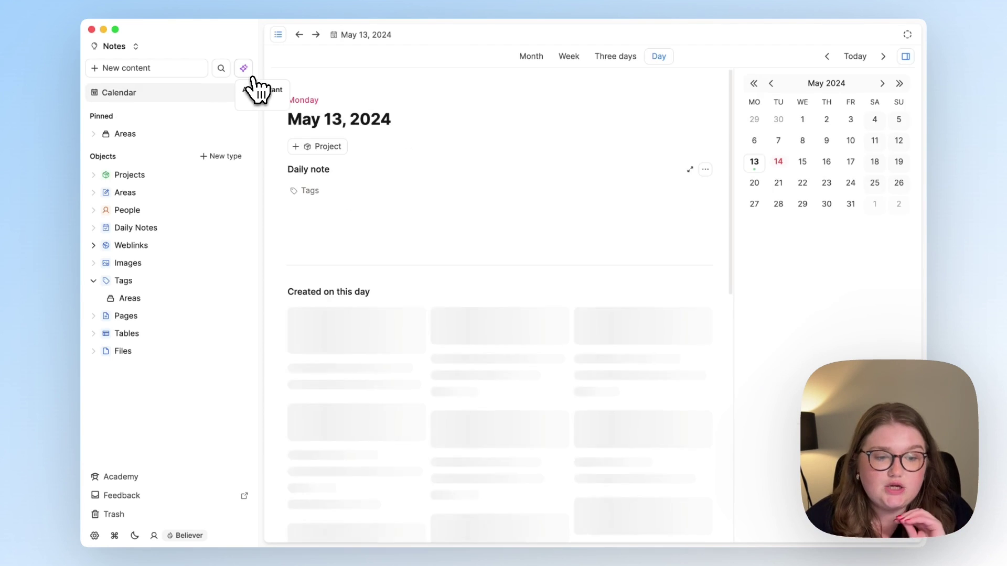
scroll(499, 173, "down", 5)
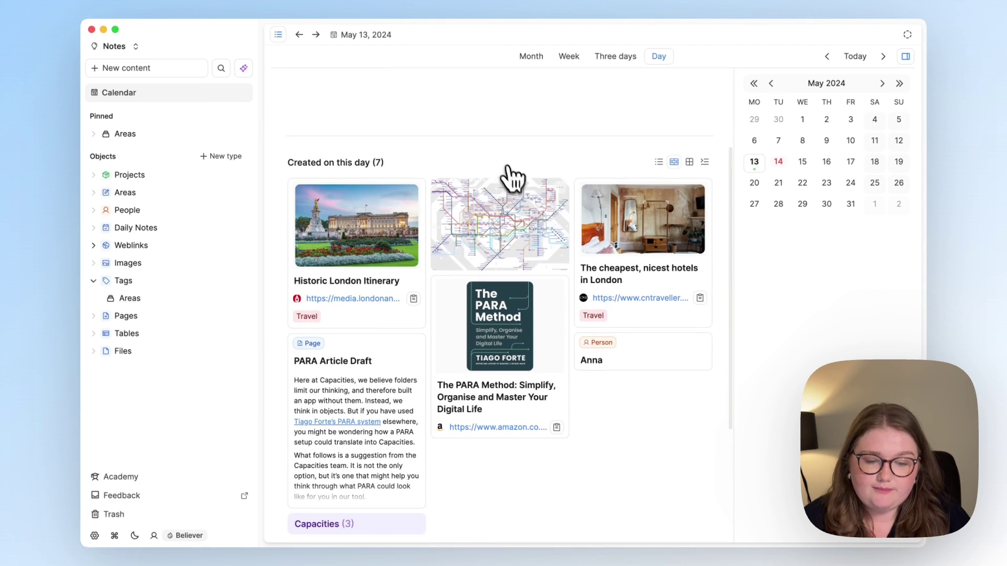
scroll(577, 322, "down", 1)
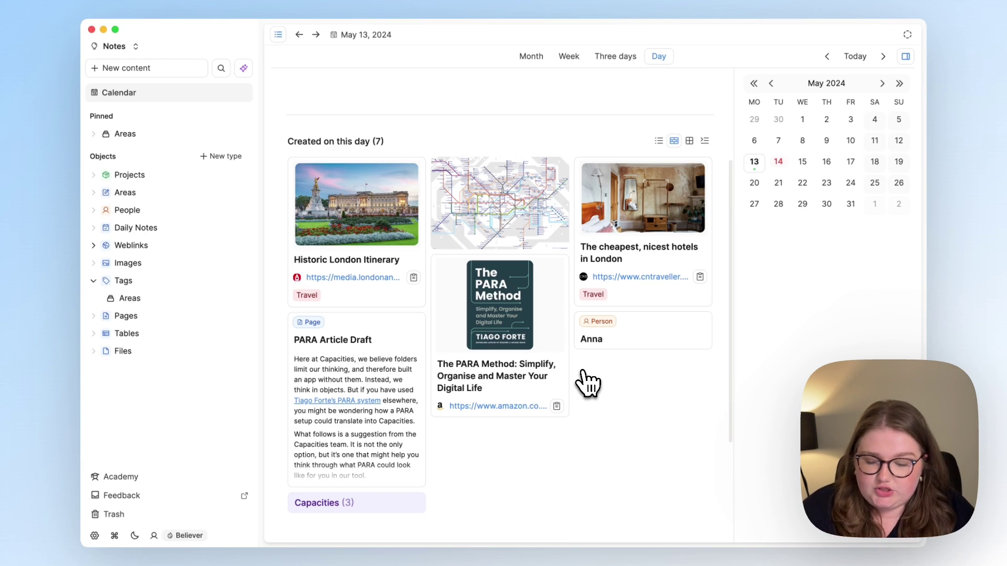
left_click(535, 402, "shift")
left_click(394, 310, "shift")
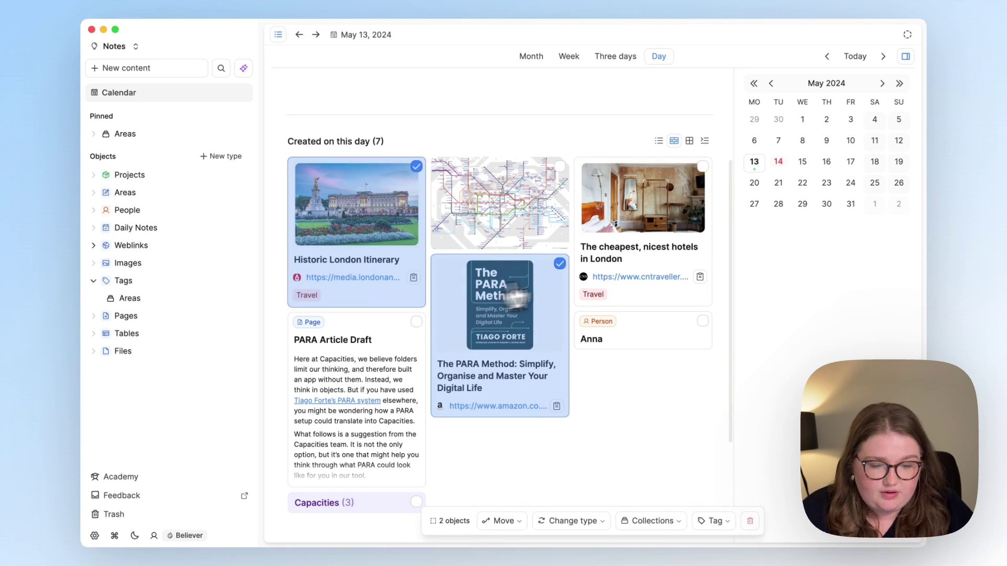
left_click(664, 301, "shift")
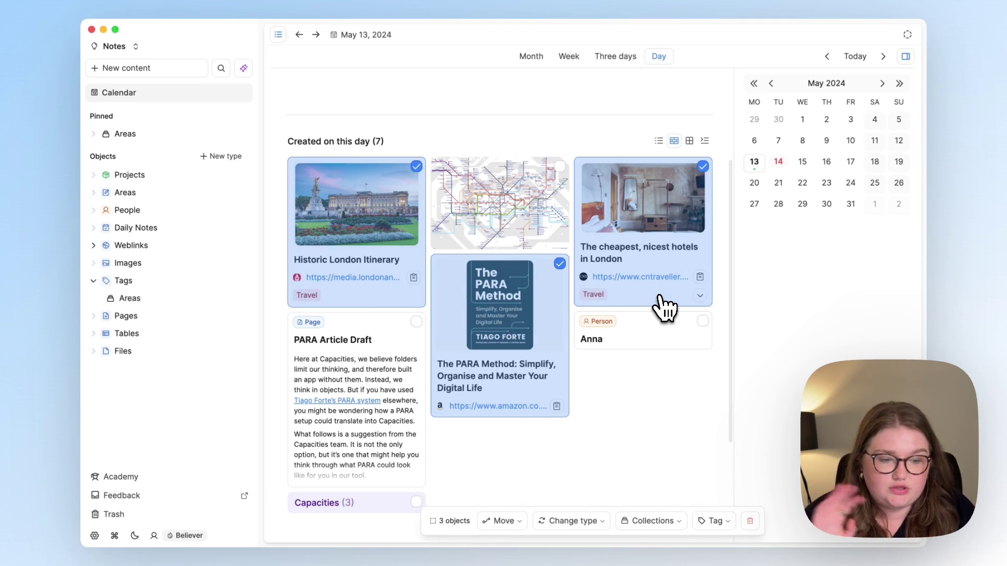
left_click(716, 524)
type("Res")
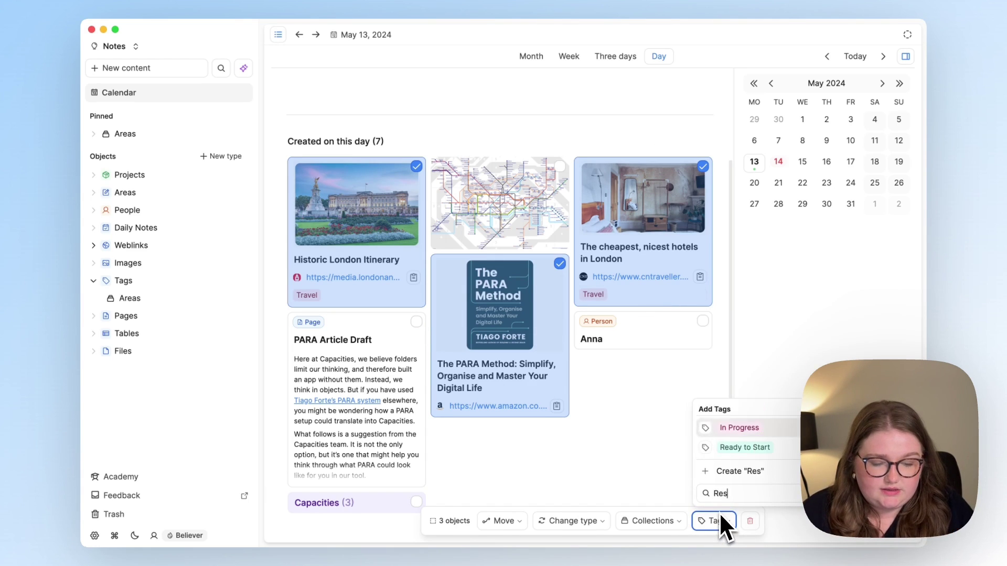
type("ource")
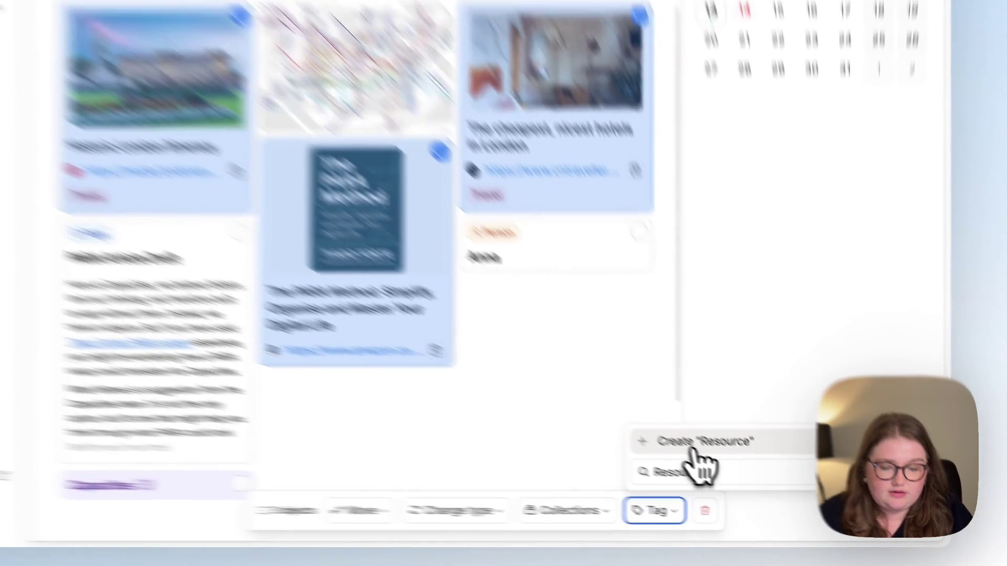
left_click(742, 472)
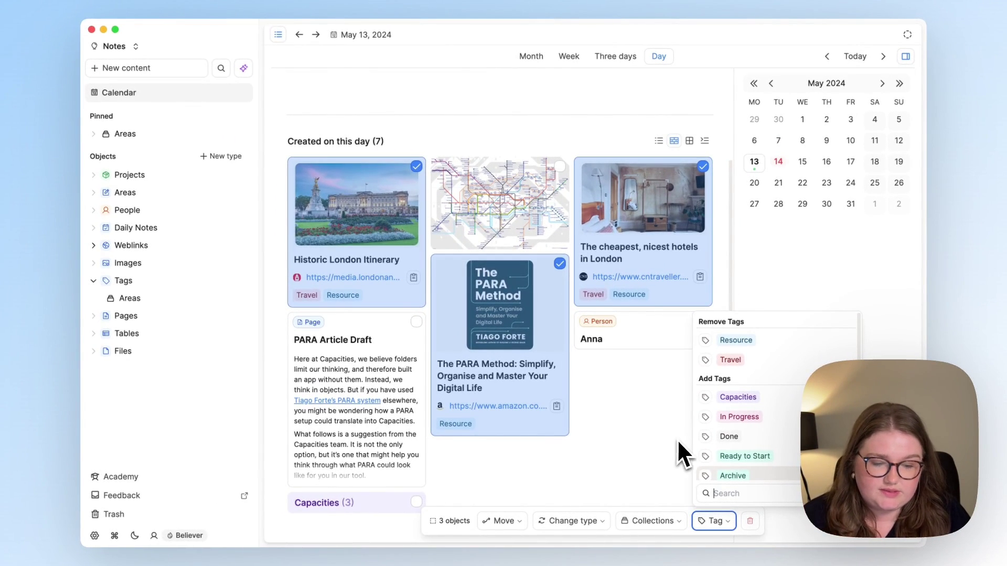
left_click(677, 439)
scroll(677, 439, "up", 3)
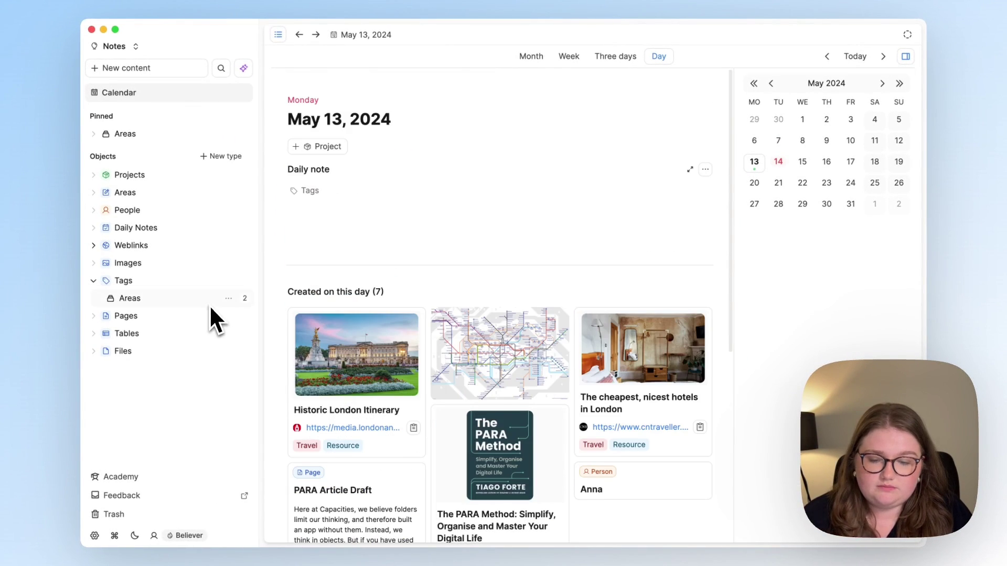
Show all tags, open the Resource tag and pin it to the sidebar.
left_click(185, 284)
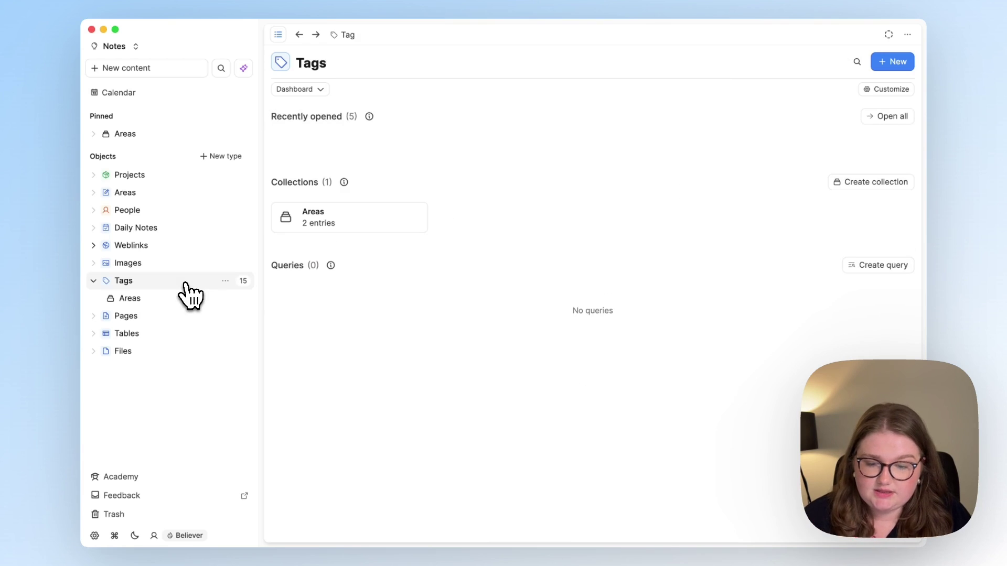
left_click(317, 91)
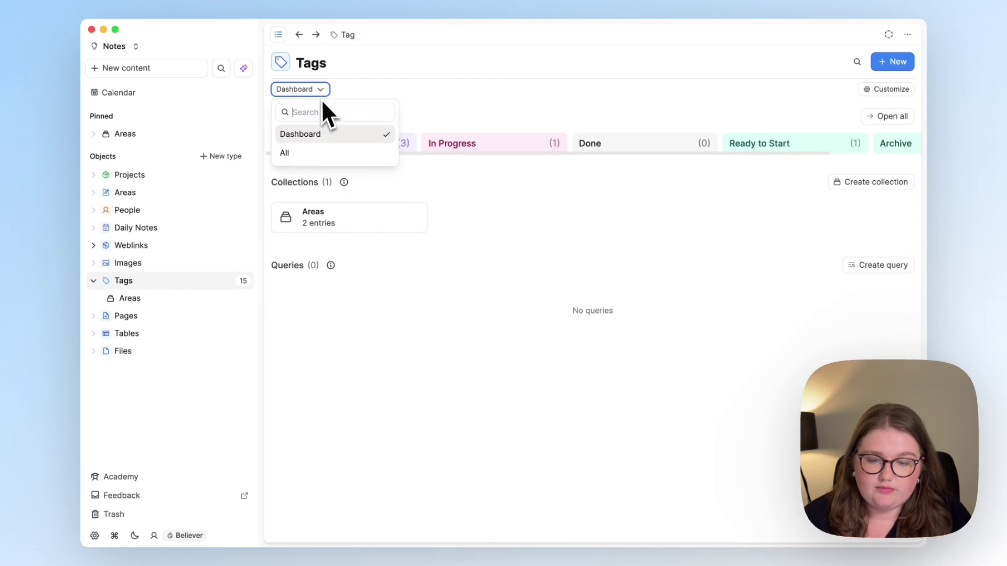
left_click(294, 154)
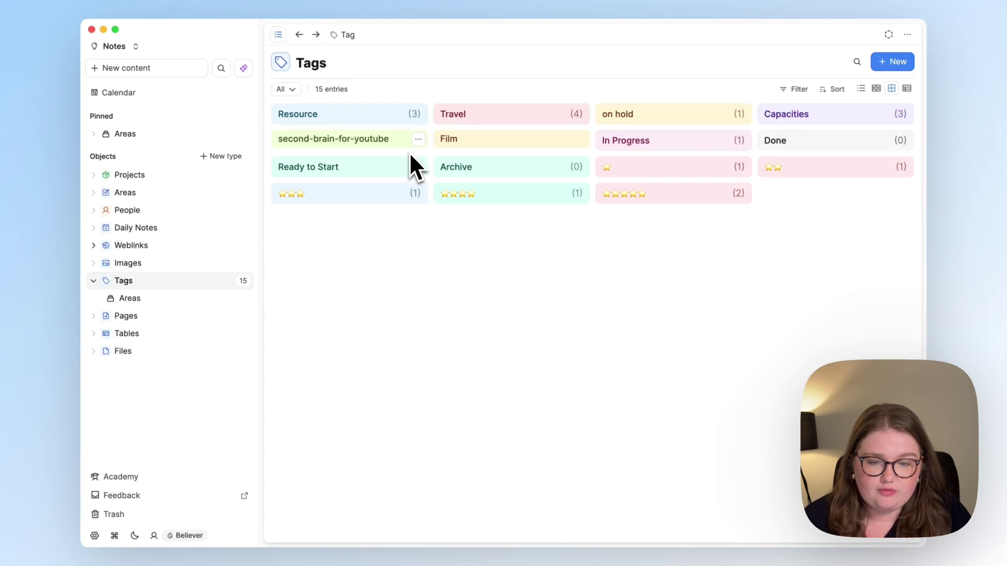
left_click(366, 116)
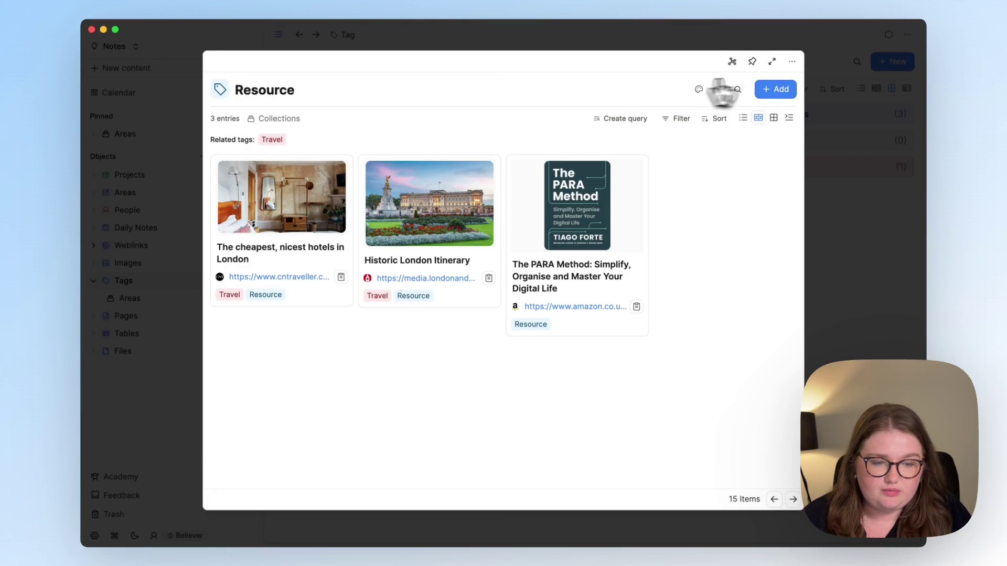
left_click(752, 61)
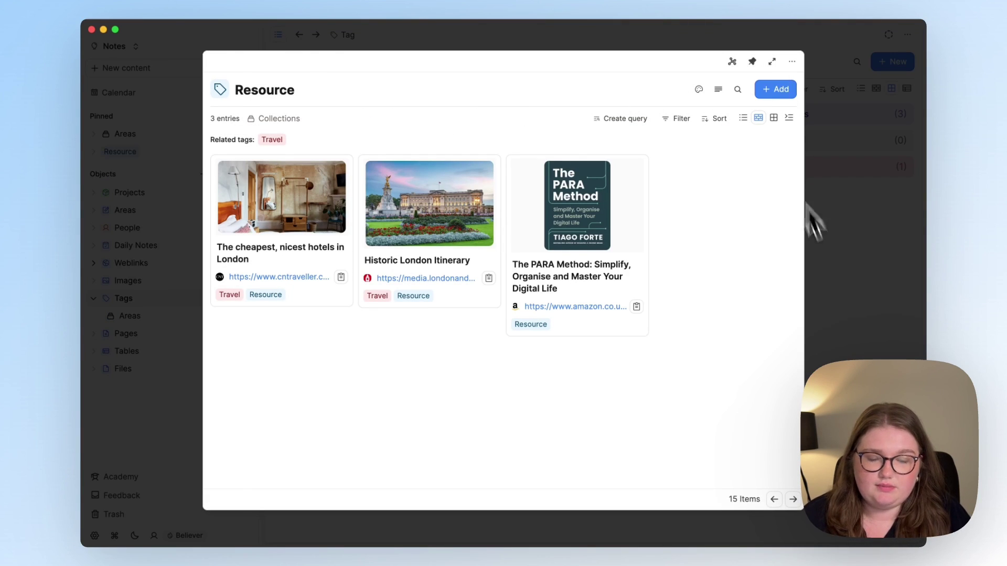
left_click(890, 329)
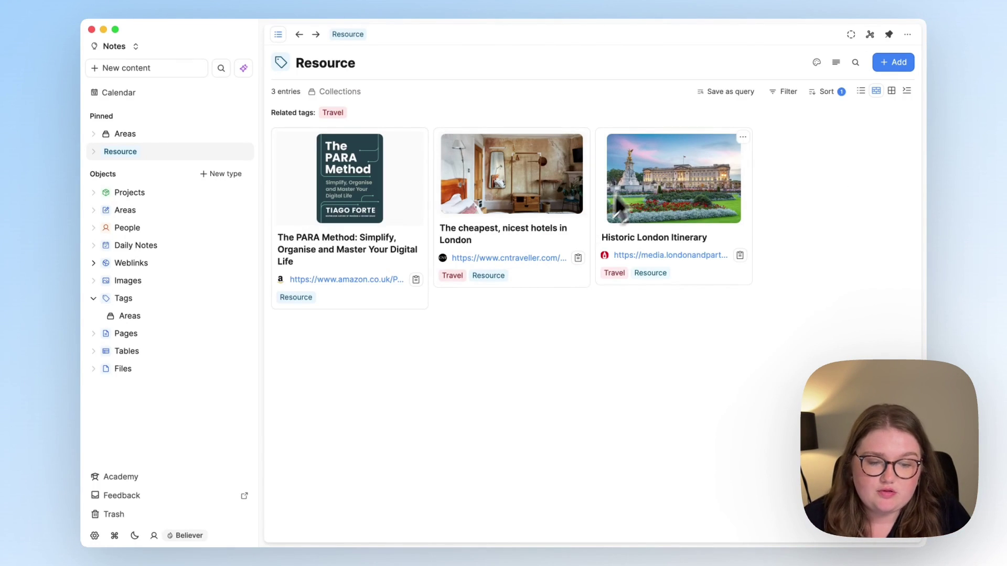
Open the Historic London Itinerary weblink from the Resource tag as a full page and look over its tags and backlinks.
left_click(603, 176)
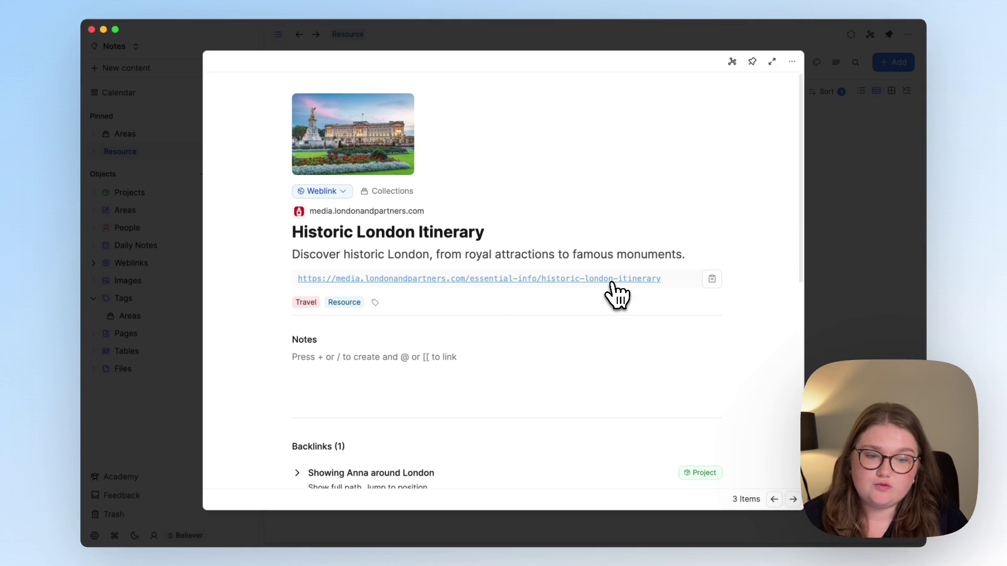
left_click(375, 303)
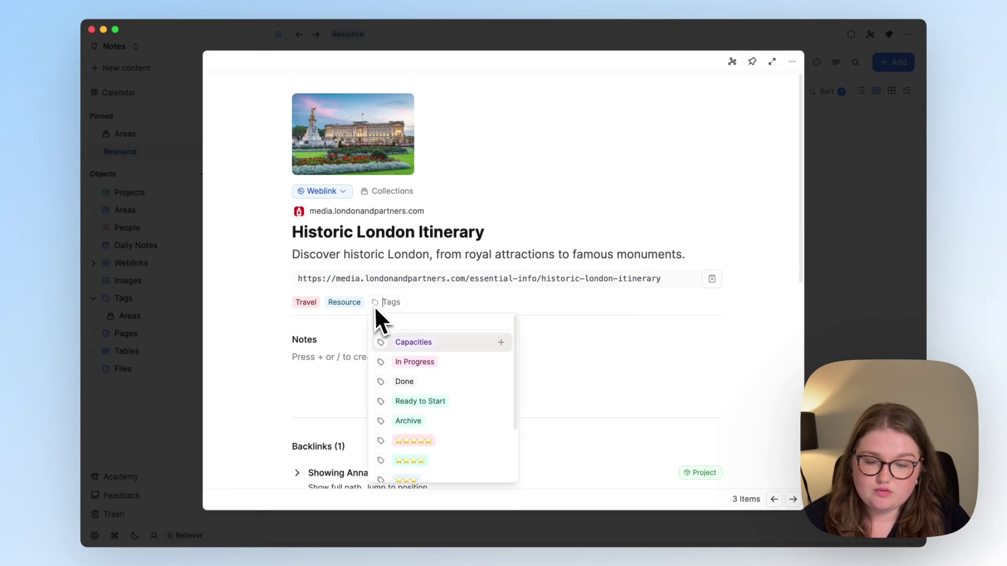
key("Escape")
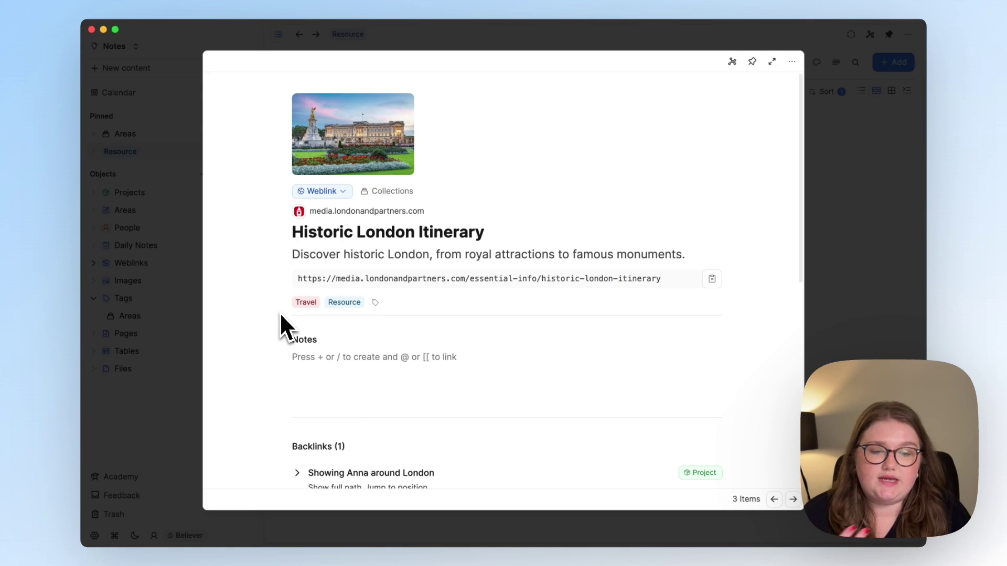
left_click(772, 61)
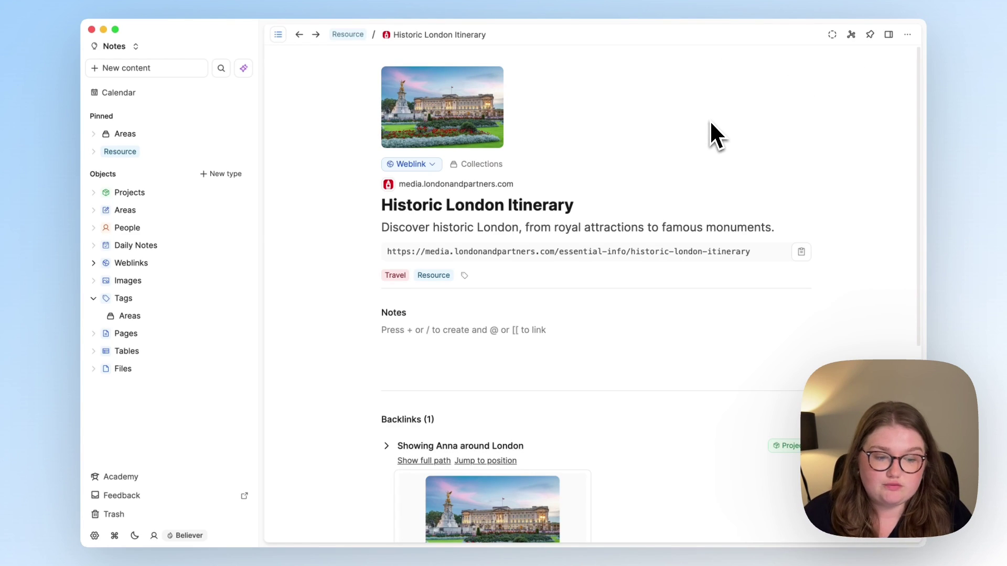
scroll(623, 341, "down", 2)
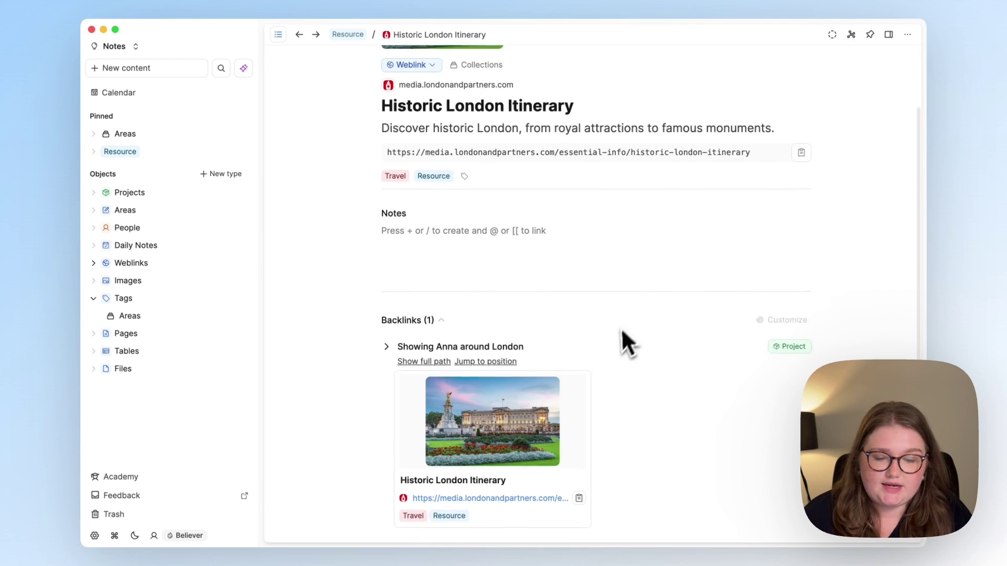
scroll(643, 402, "up", 2)
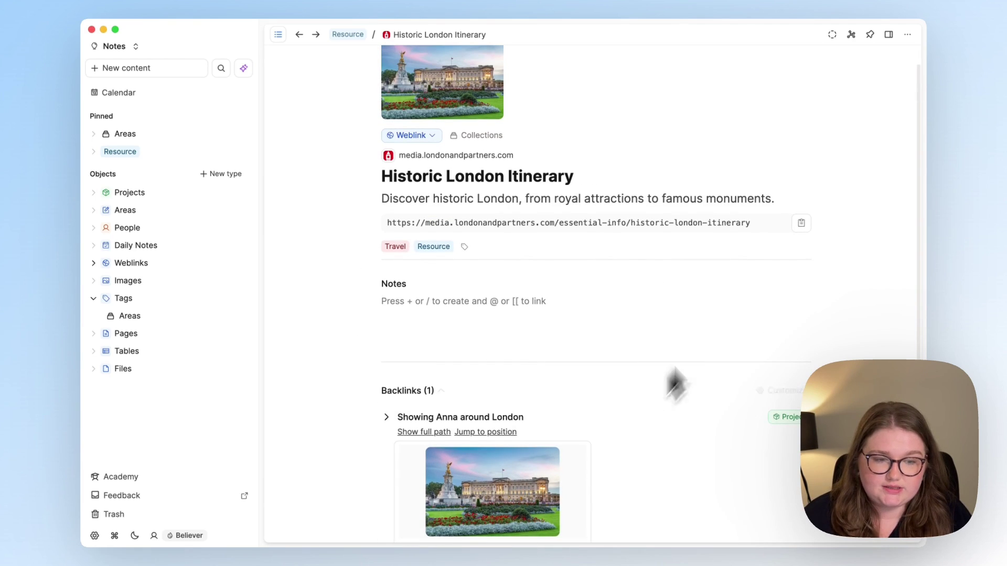
Examine the weblink's connections in the graph view and close it.
left_click(852, 34)
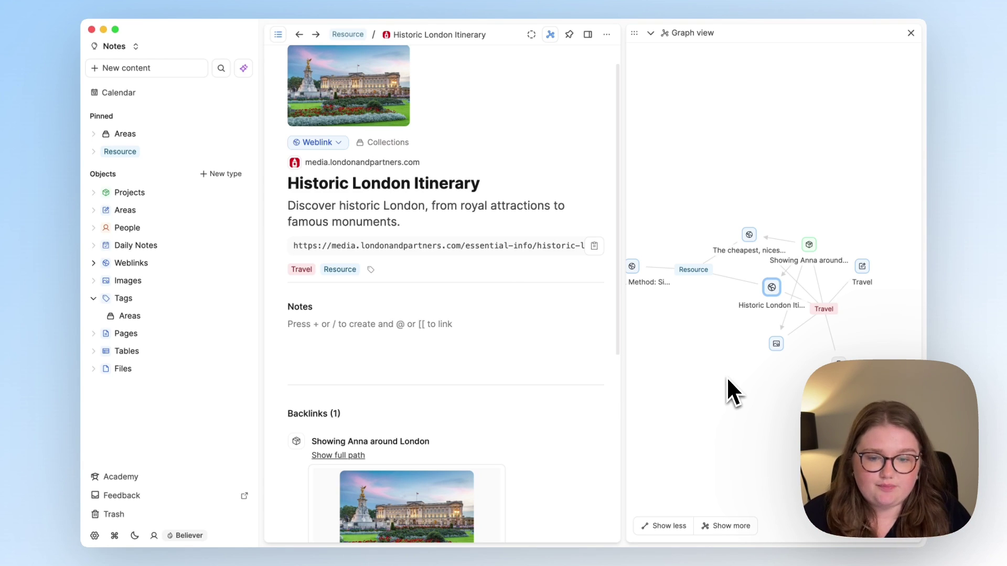
scroll(634, 348, "up", 3)
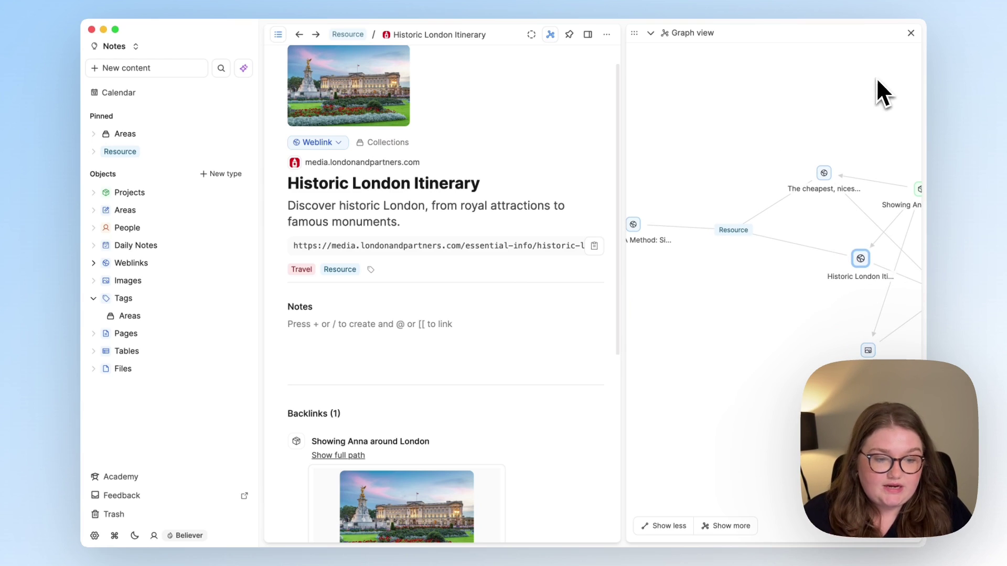
left_click(911, 33)
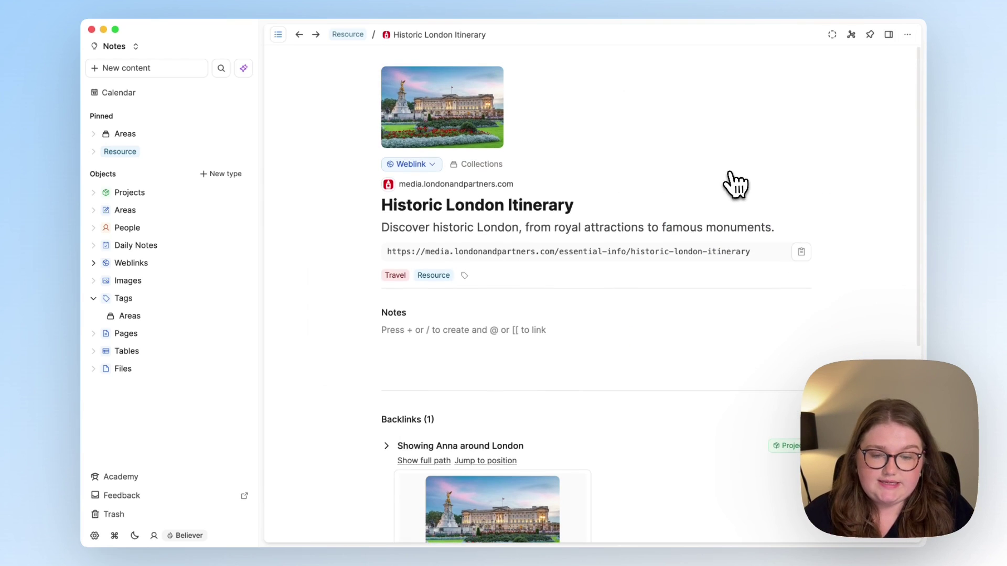
Hide the sidebar and remove the Resource and Travel tags from the Historic London Itinerary weblink.
left_click(278, 34)
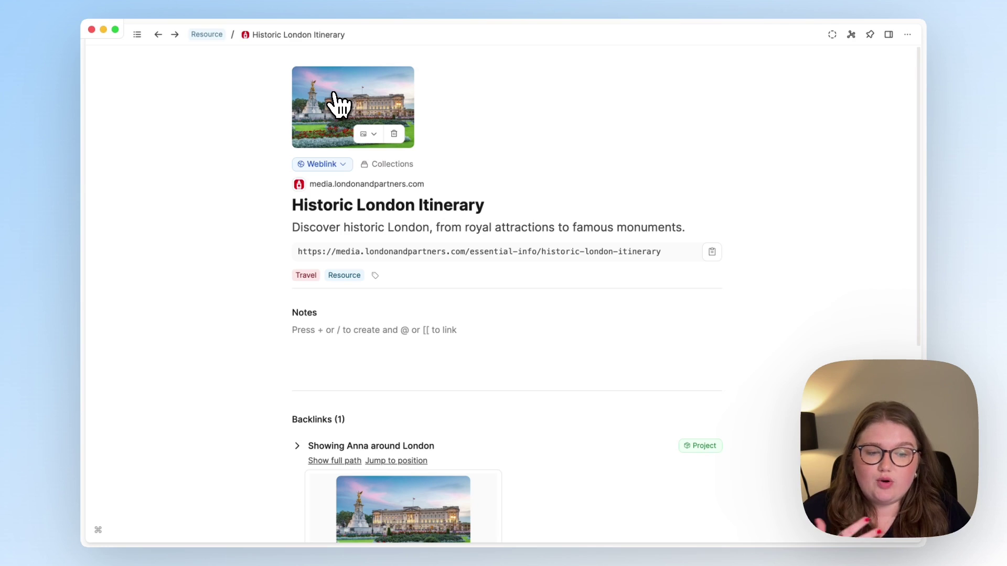
scroll(338, 107, "down", 5)
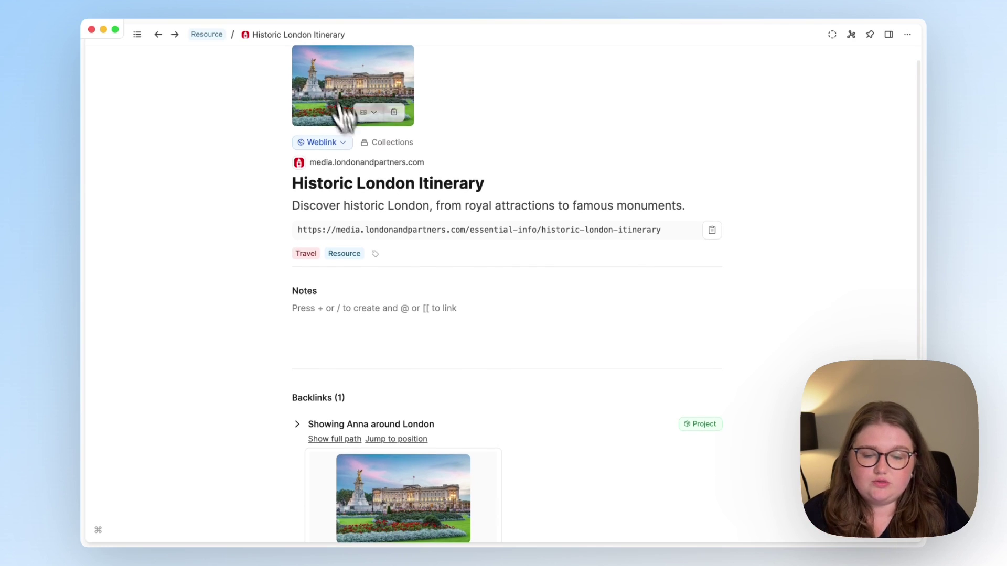
scroll(387, 366, "up", 5)
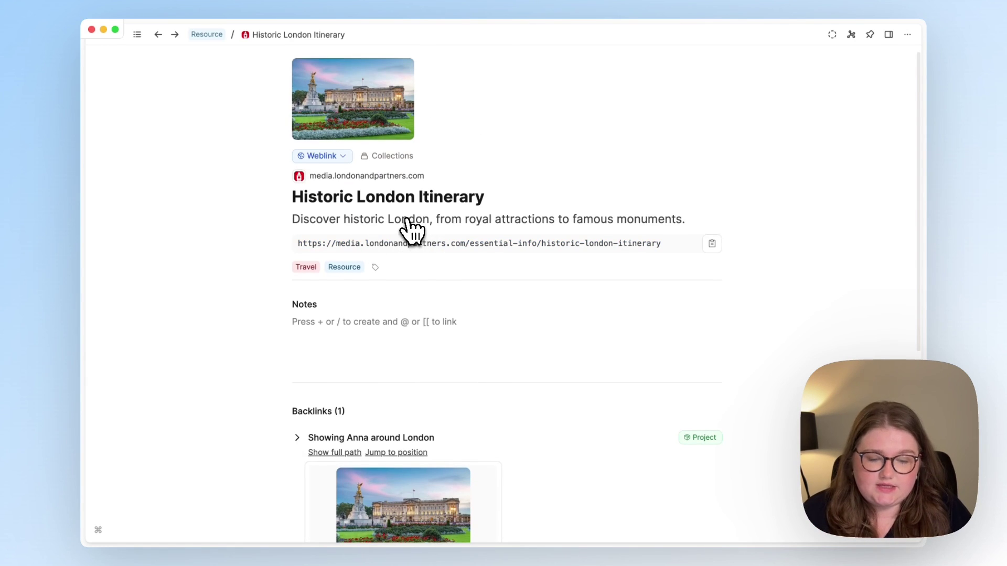
scroll(414, 233, "down", 2)
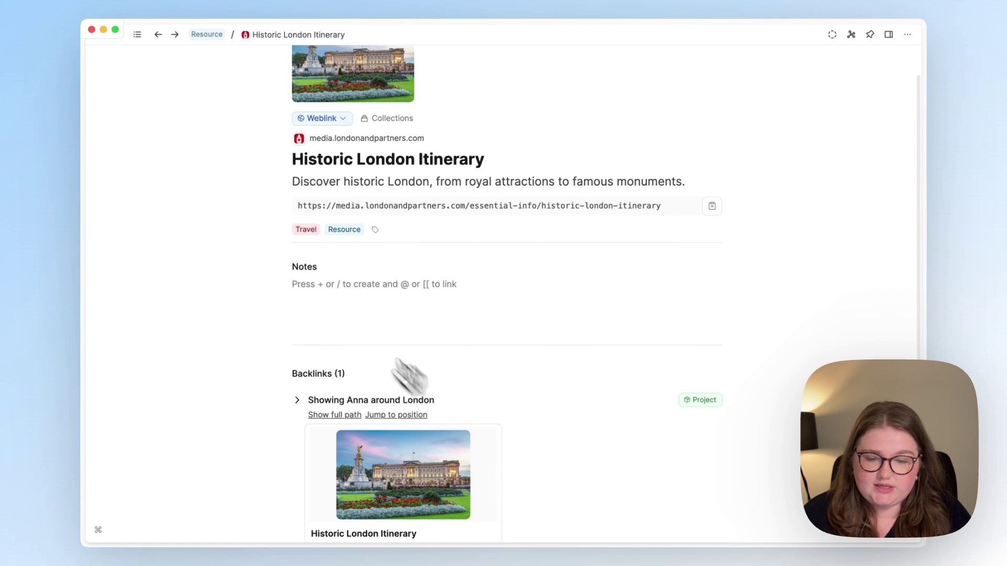
mouse_move(344, 247)
scroll(348, 250, "up", 2)
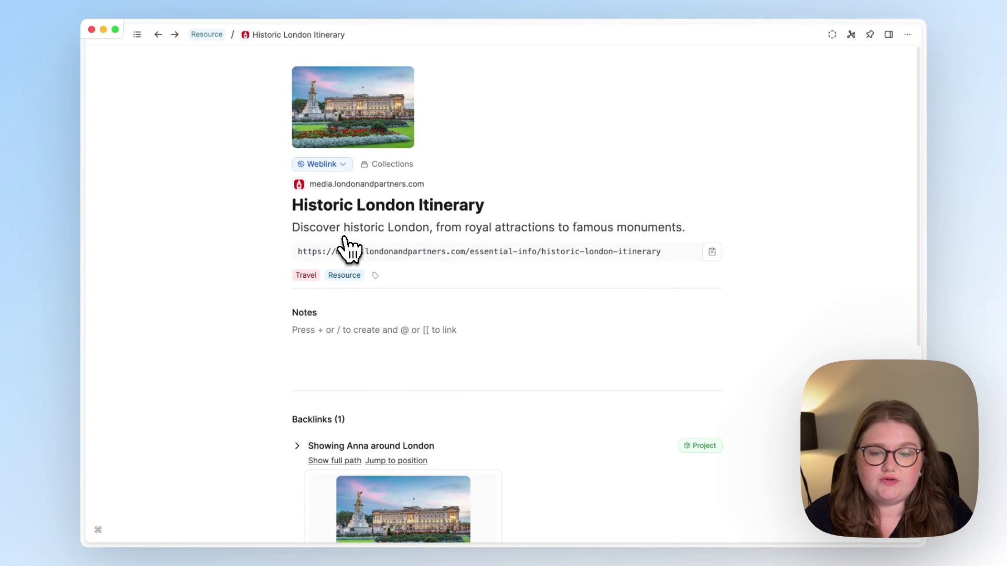
left_click(361, 275)
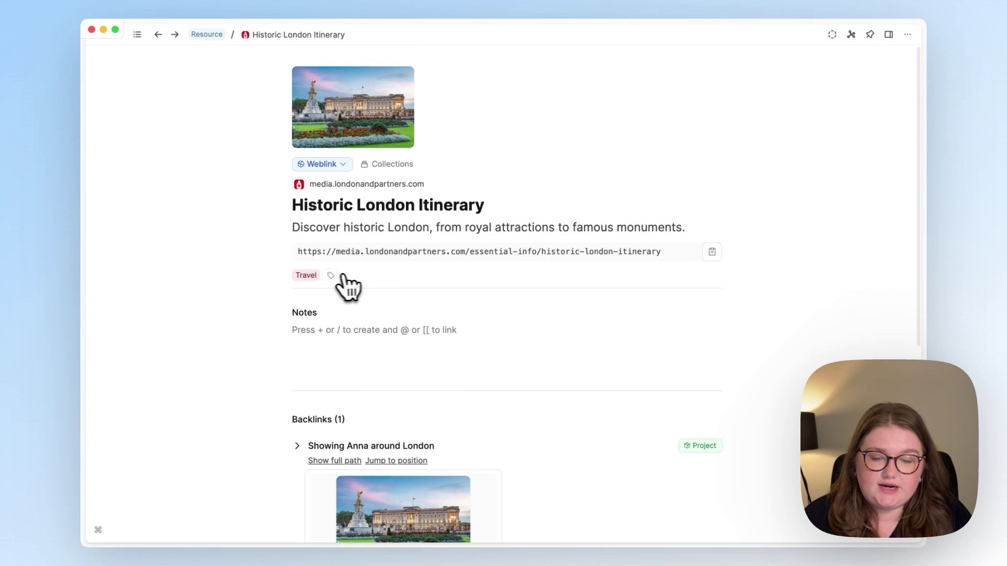
left_click(322, 274)
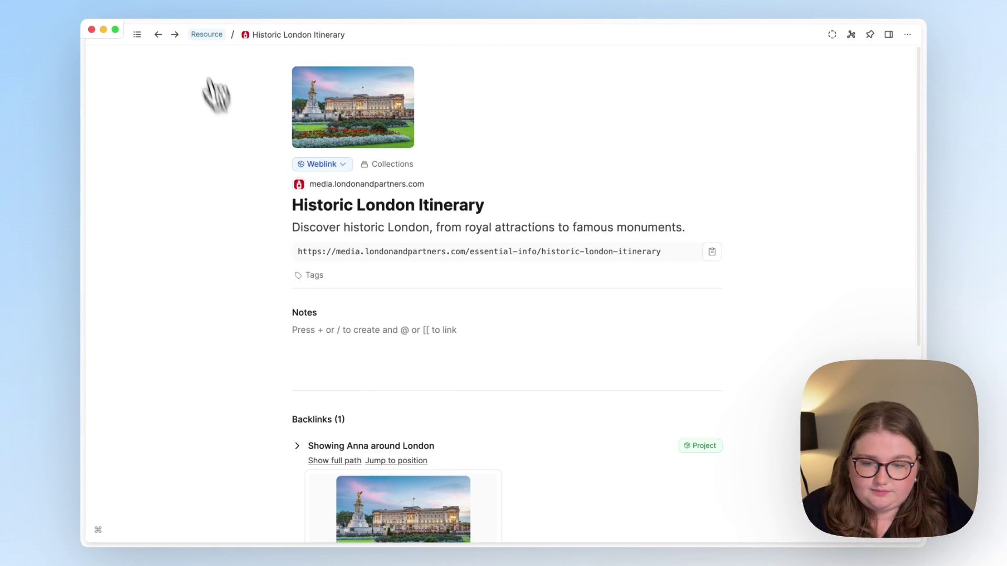
Check the entries of the Resource tag and tag the Historic London Itinerary weblink with the existing Archive tag.
left_click(205, 34)
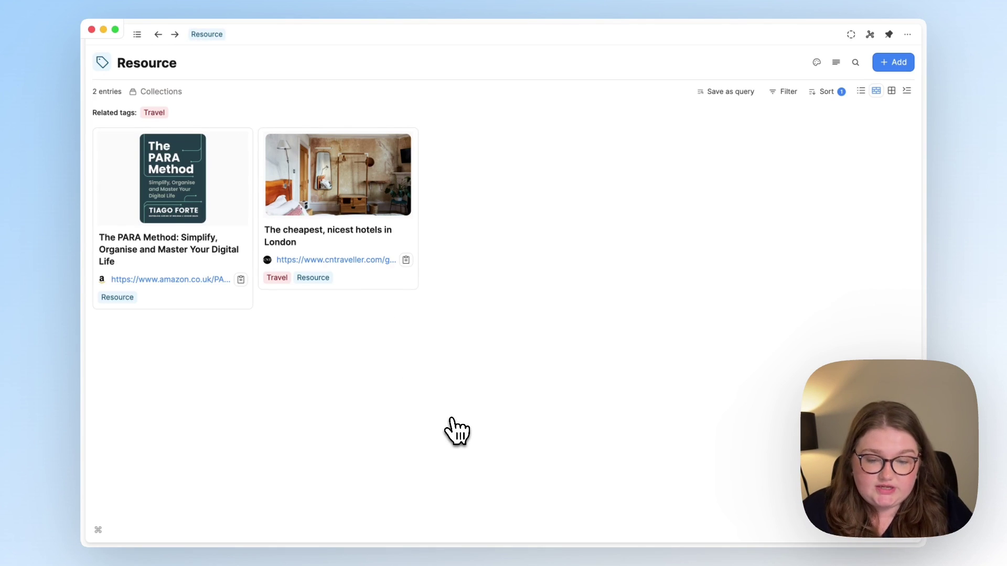
key("super+bracketleft")
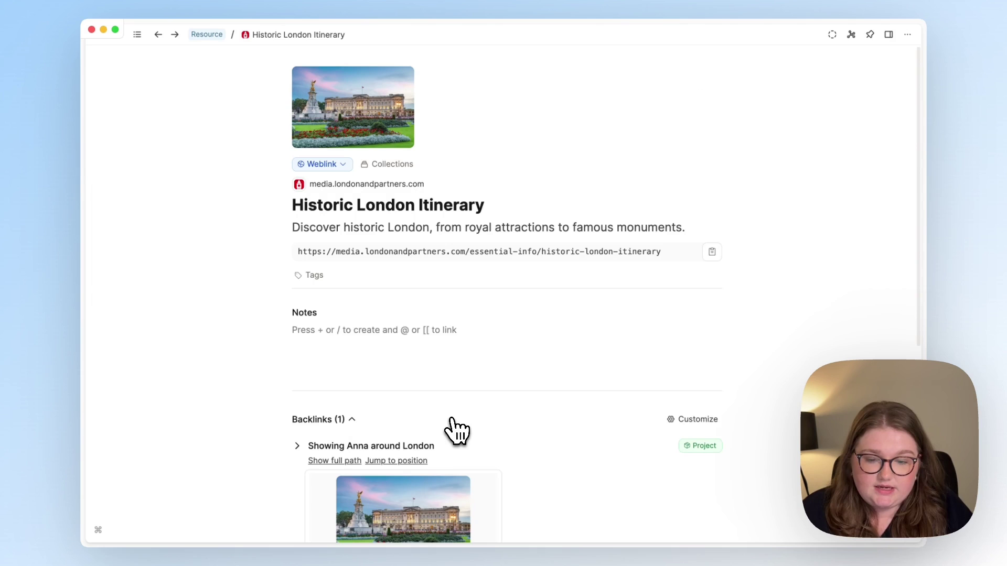
left_click(312, 277)
type("arc")
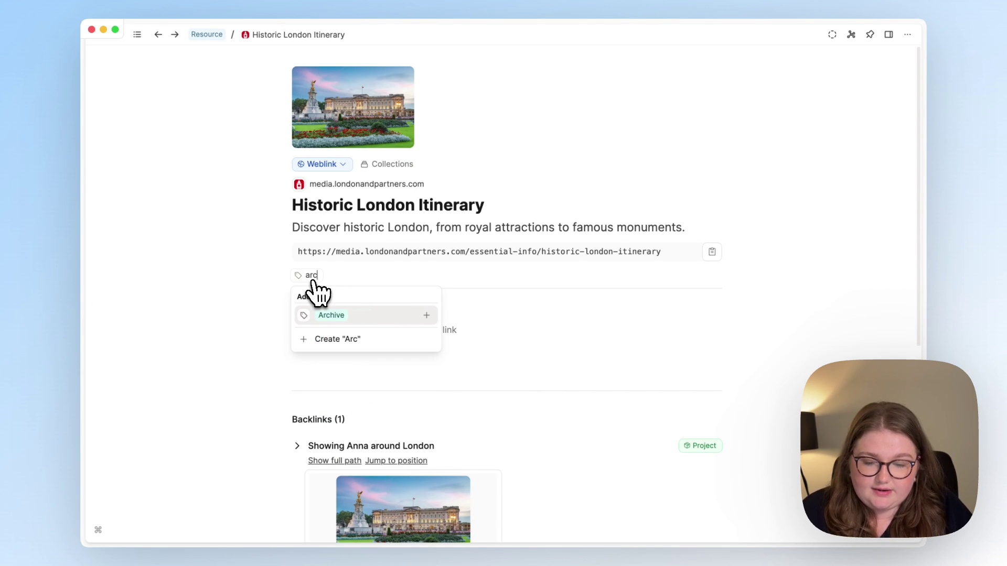
left_click(349, 314)
left_click(215, 335)
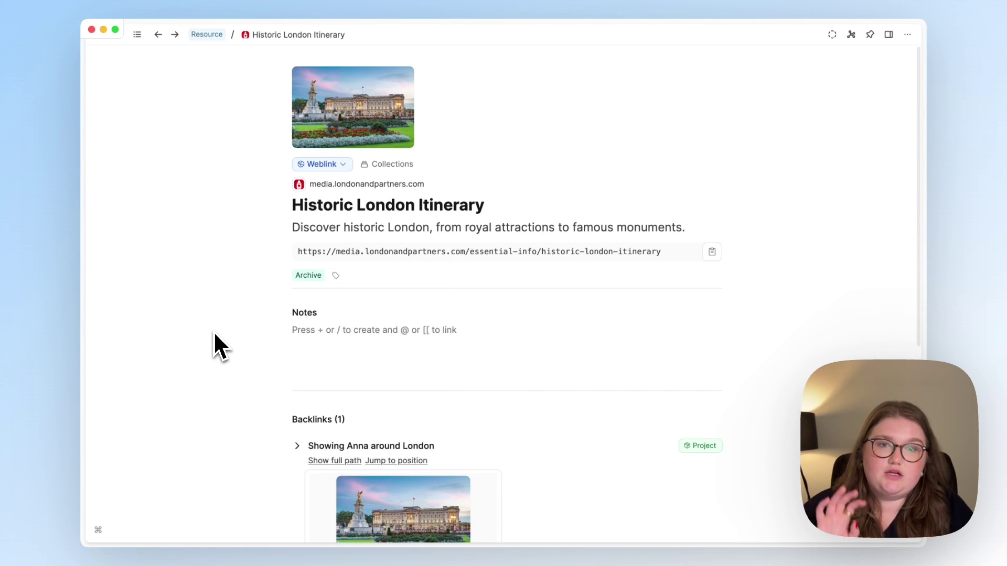
Reach the Archive tag in several ways: from the weblink, through a search for "archive" and from the overview of all tags.
left_click(308, 276)
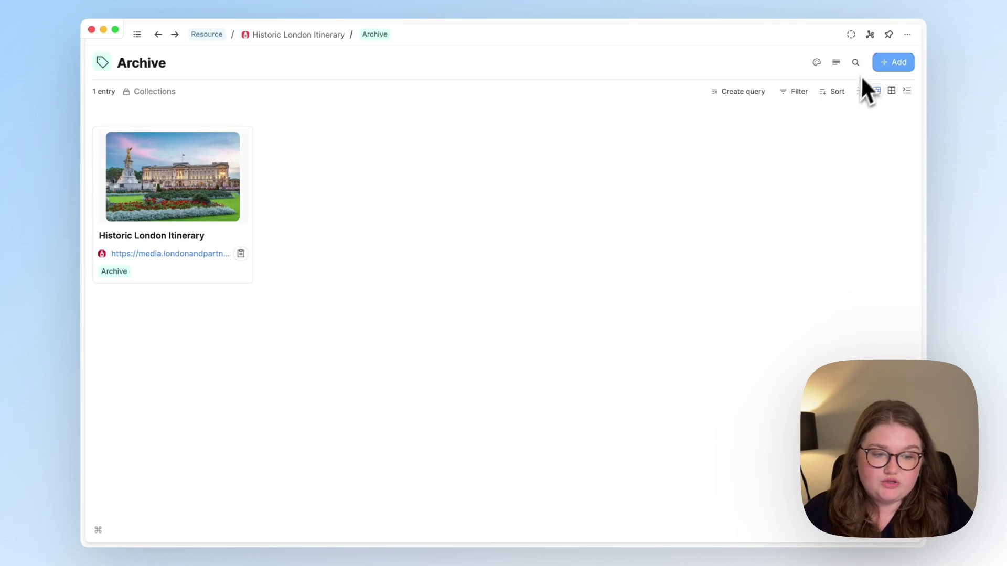
left_click(138, 35)
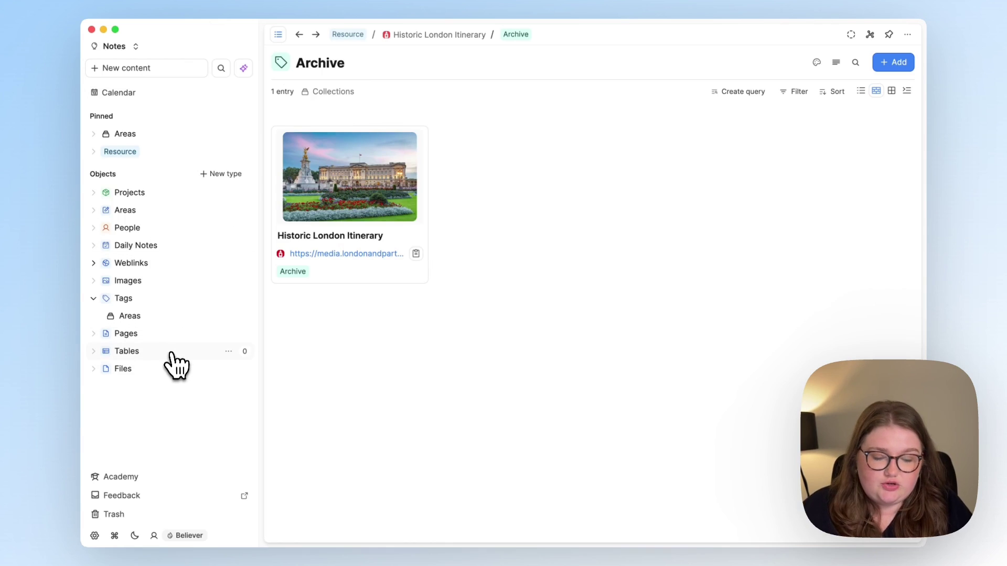
key("super+k")
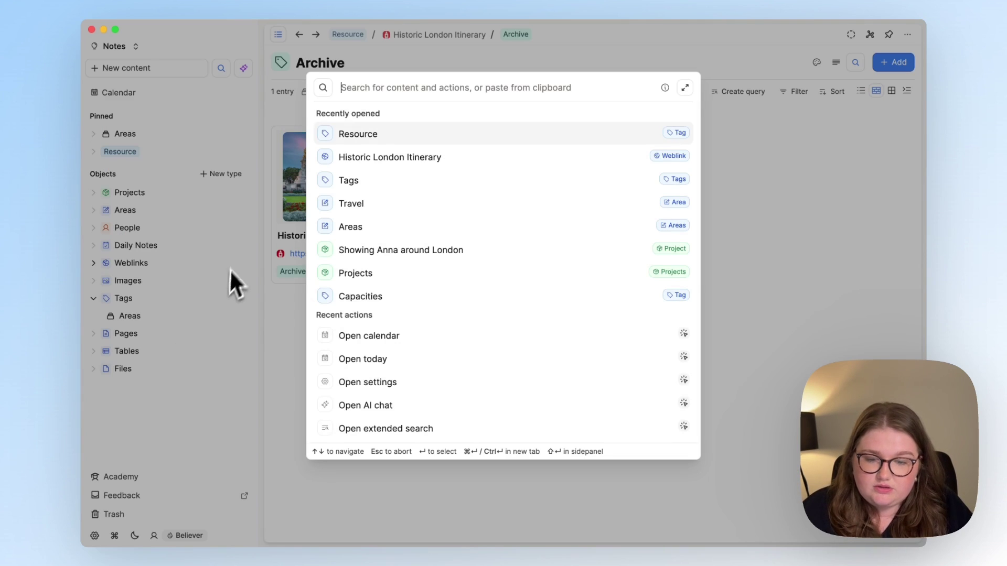
type("archive")
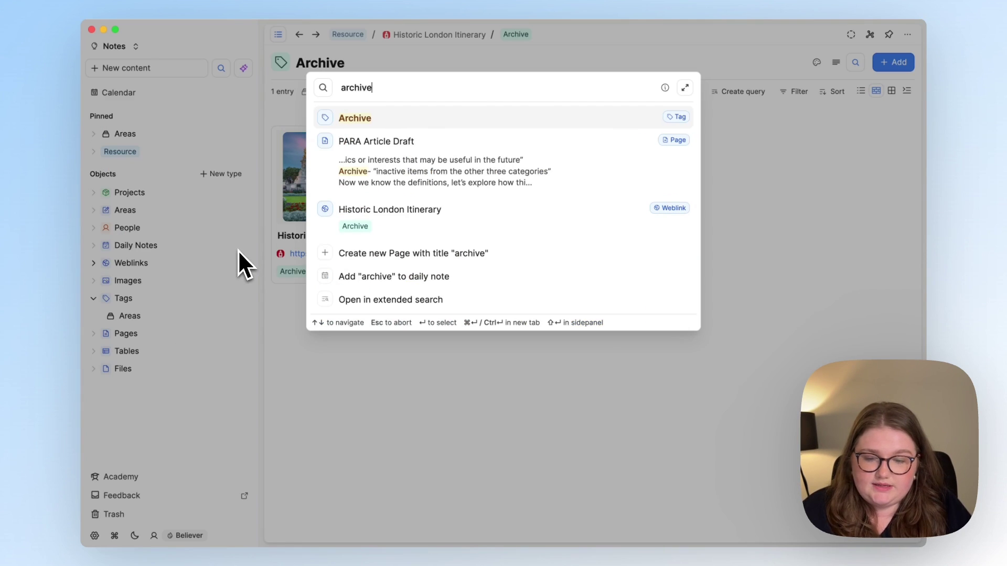
key("Escape")
left_click(136, 300)
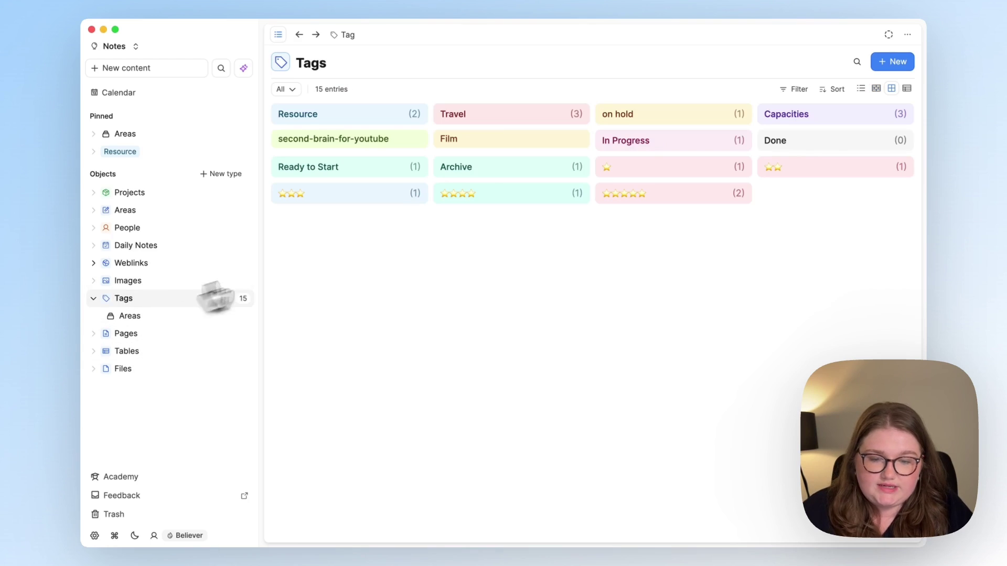
left_click(513, 165)
Open the Creating PARA in Capacities Content project with the sidebar hidden and expand its embedded PARA Article Draft page.
left_click(850, 141)
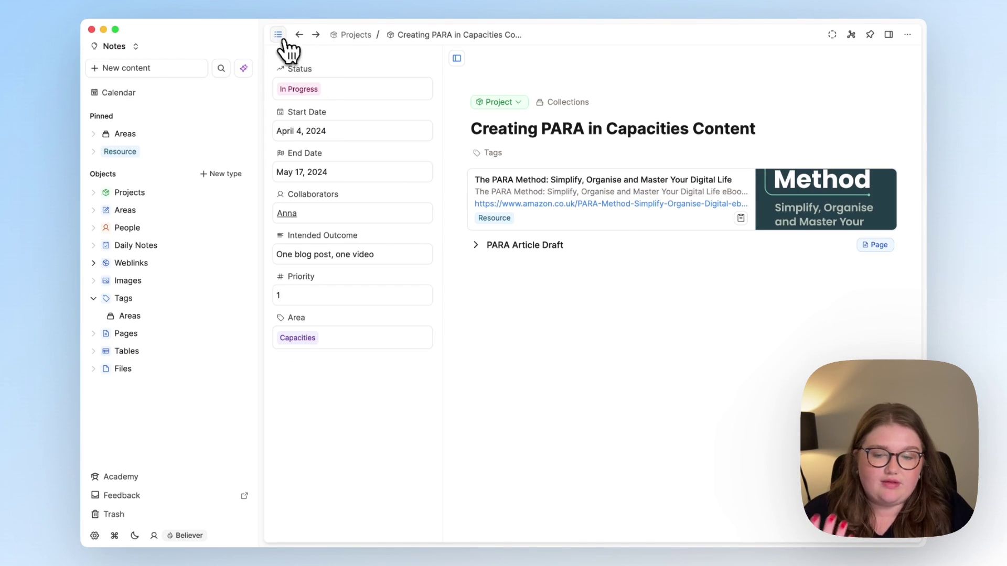
left_click(283, 38)
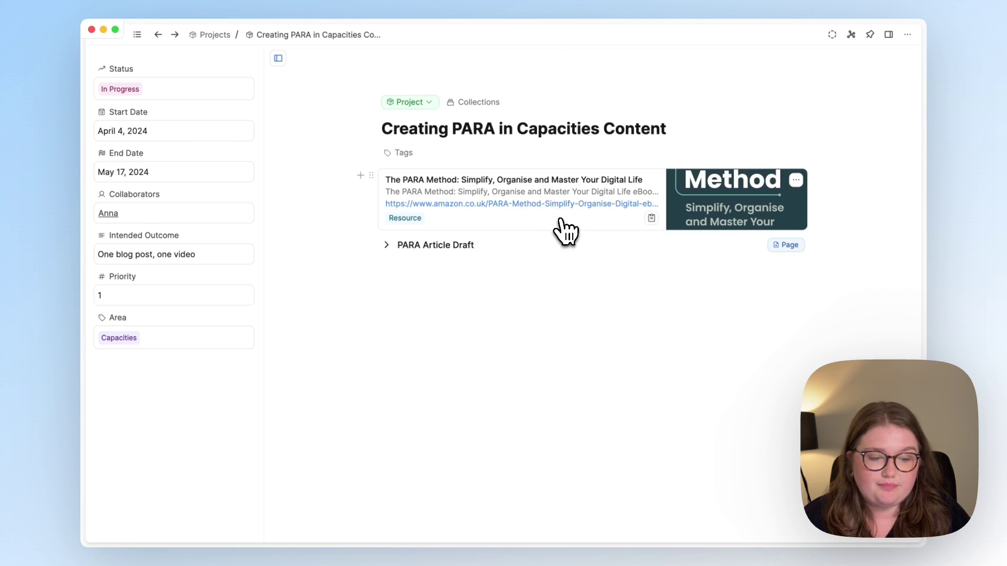
left_click(386, 245)
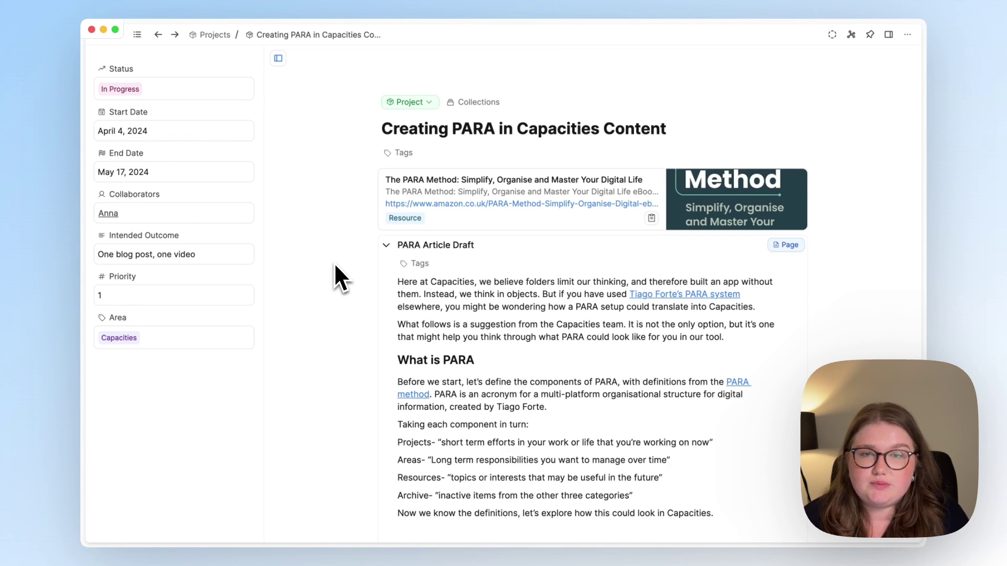